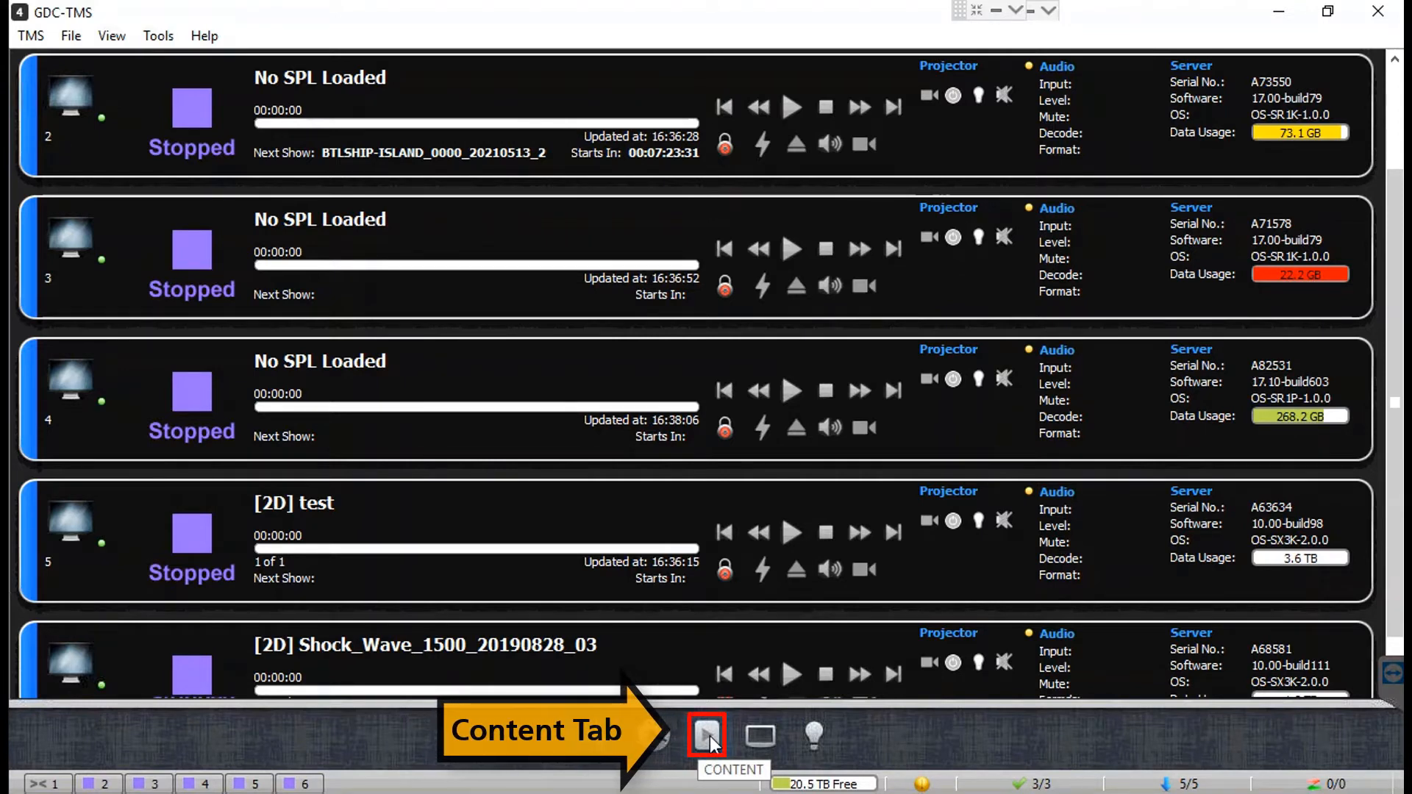
Step: Open the content list on the all CPL tab and filter it to Theatre_Store
click(708, 735)
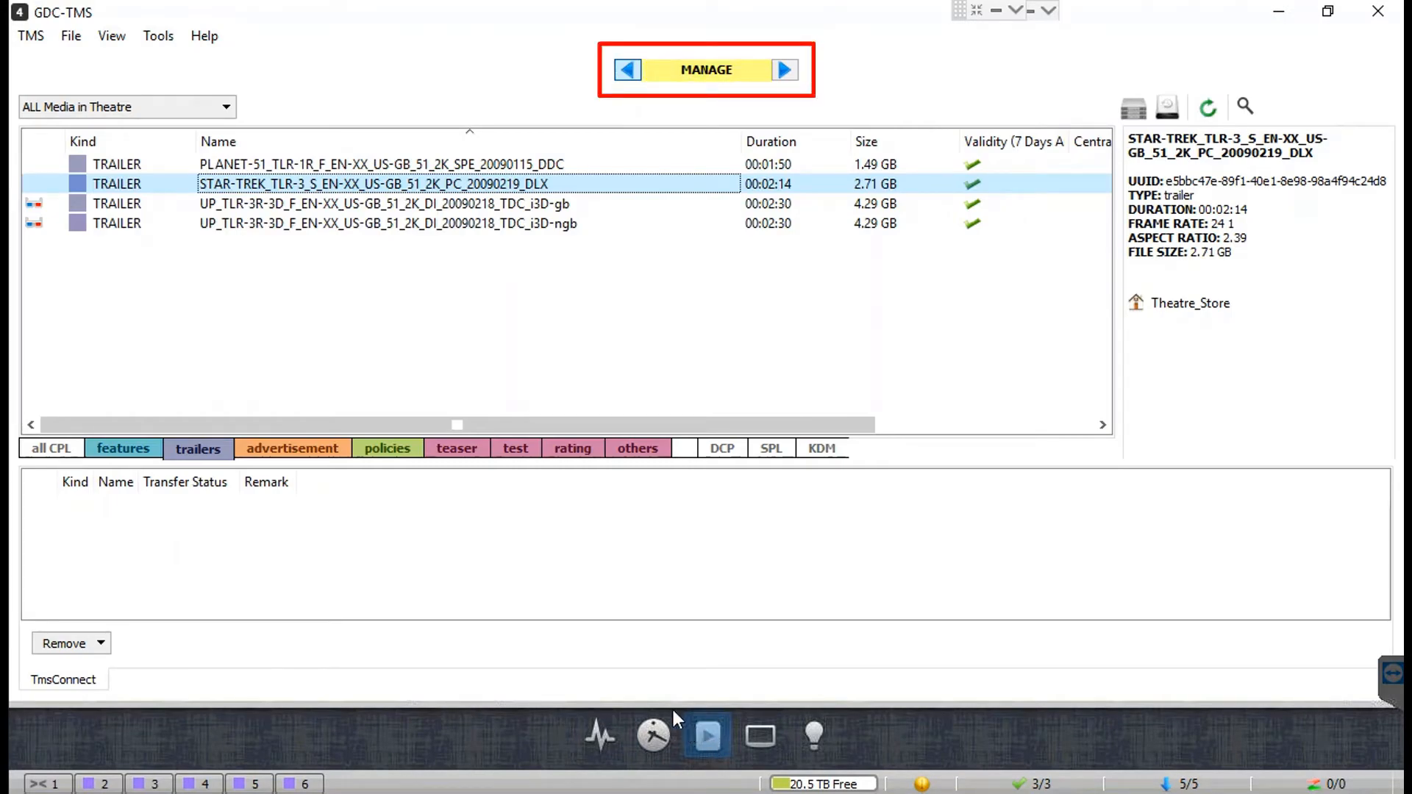
click(56, 450)
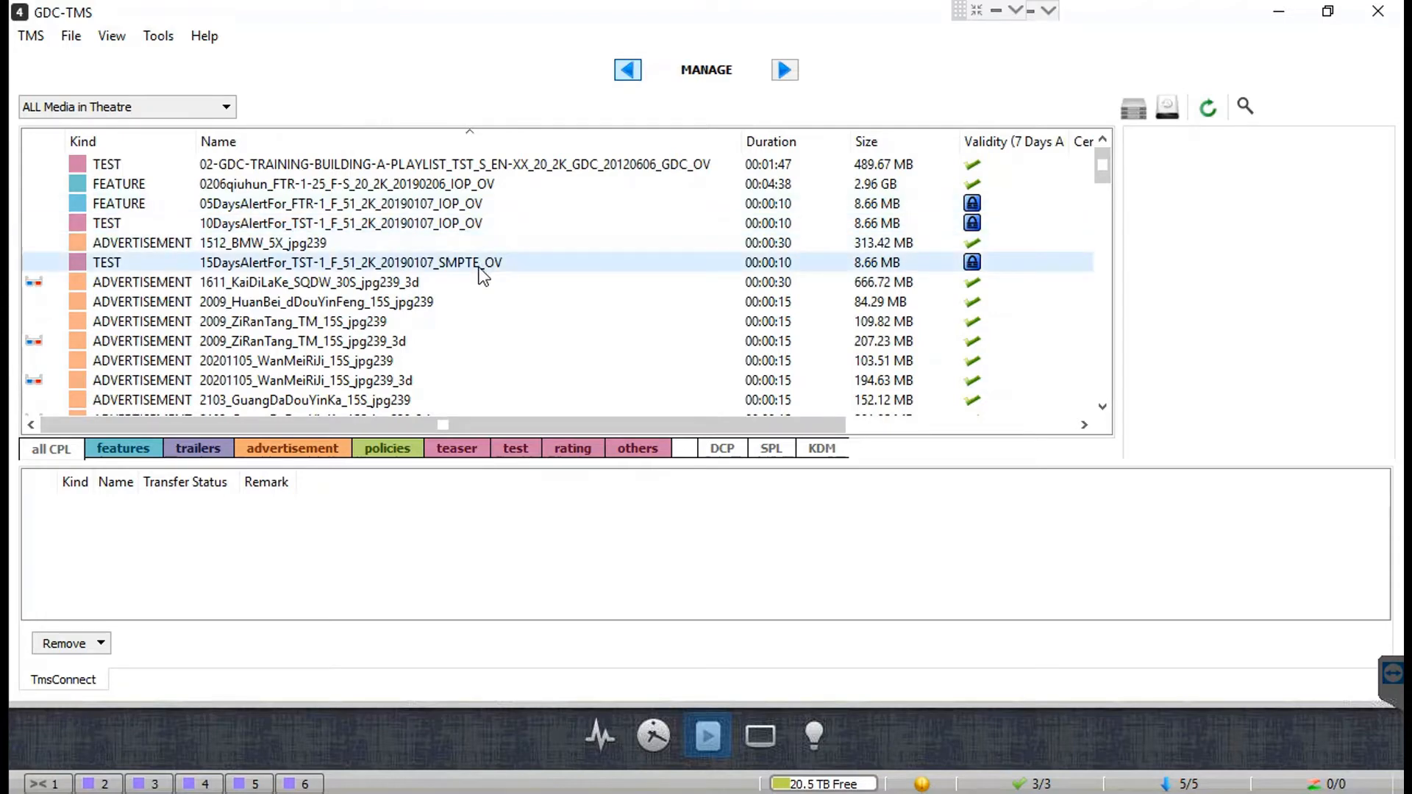
click(226, 112)
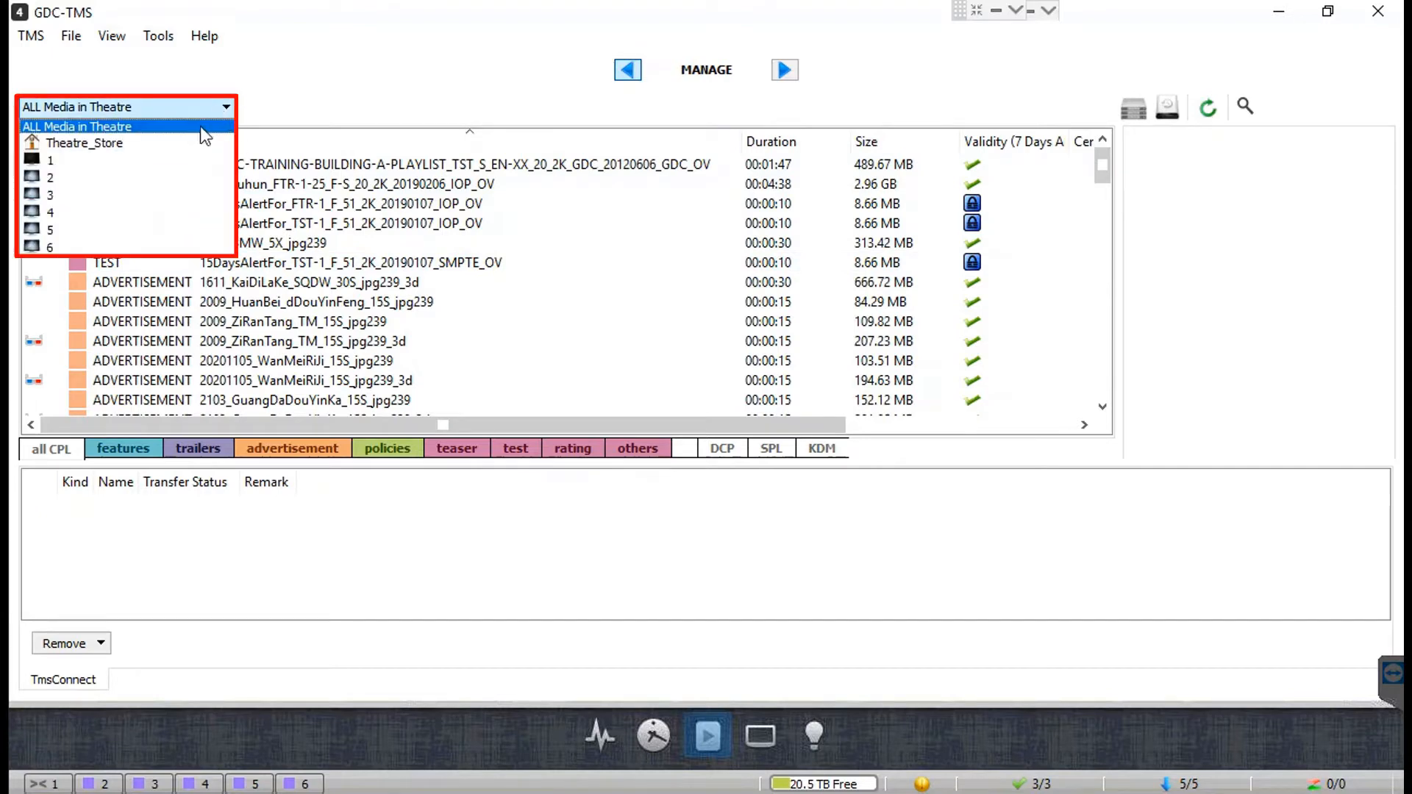
click(188, 148)
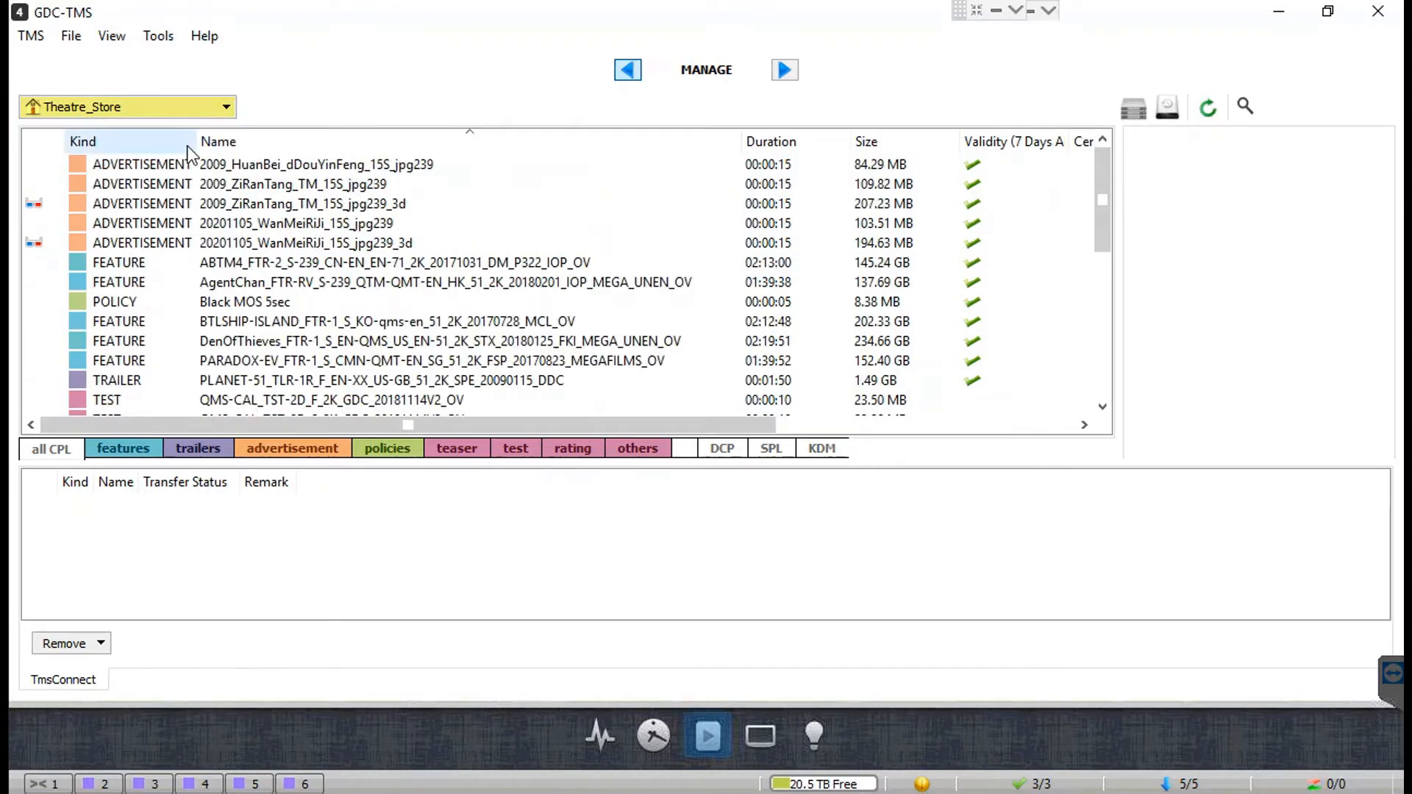
Step: Filter the list to screen 2, then screen 5, then back to ALL Media in Theatre
click(225, 109)
click(73, 177)
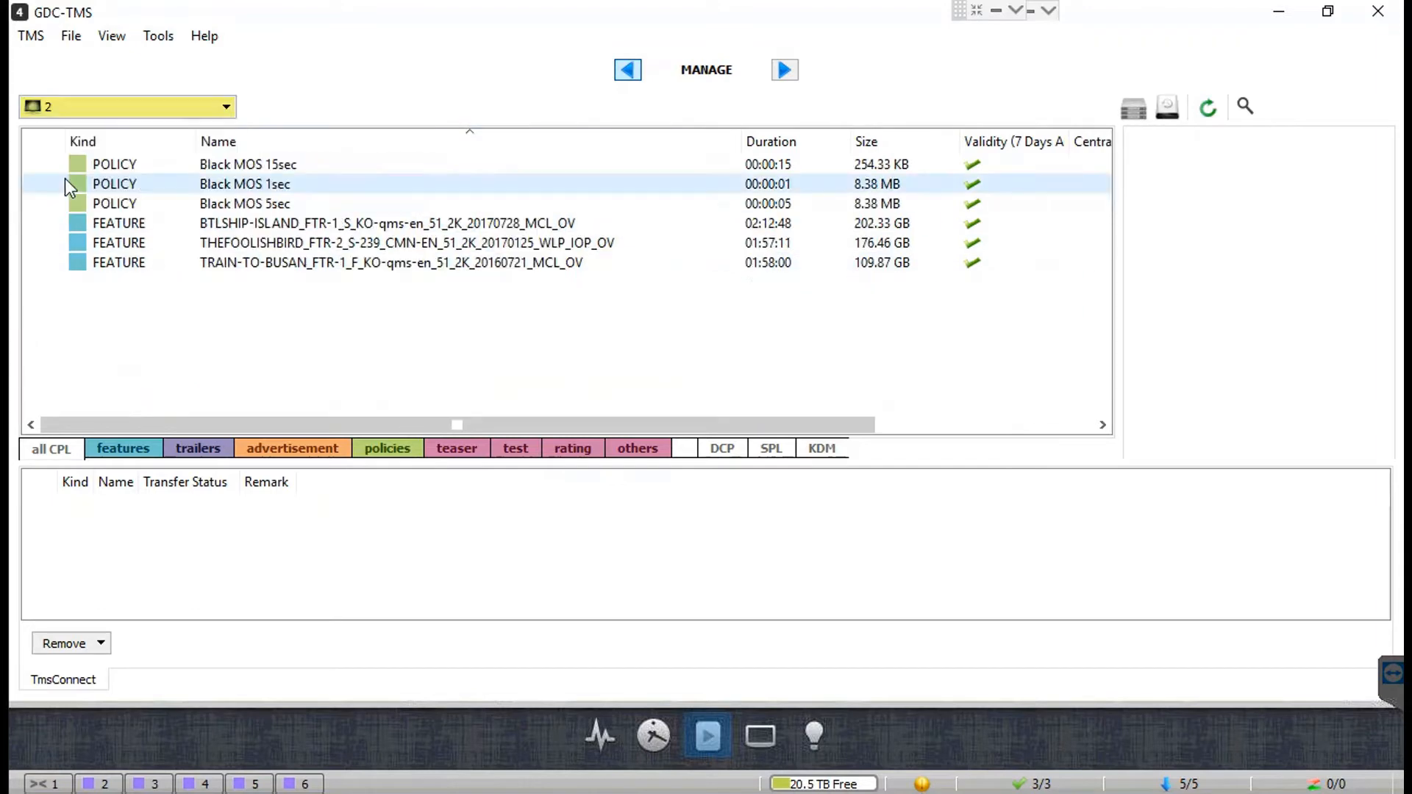
click(225, 108)
click(62, 226)
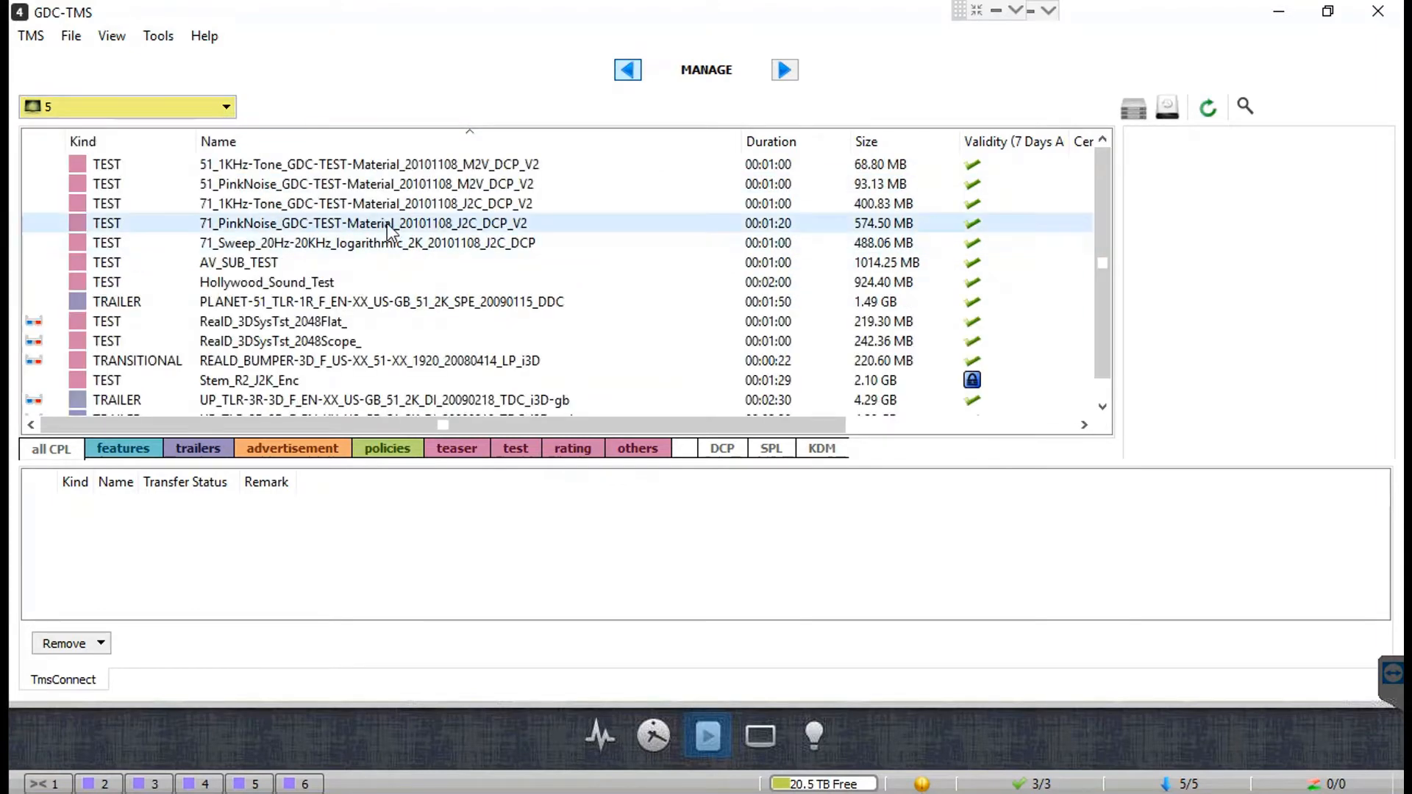
click(225, 107)
click(168, 128)
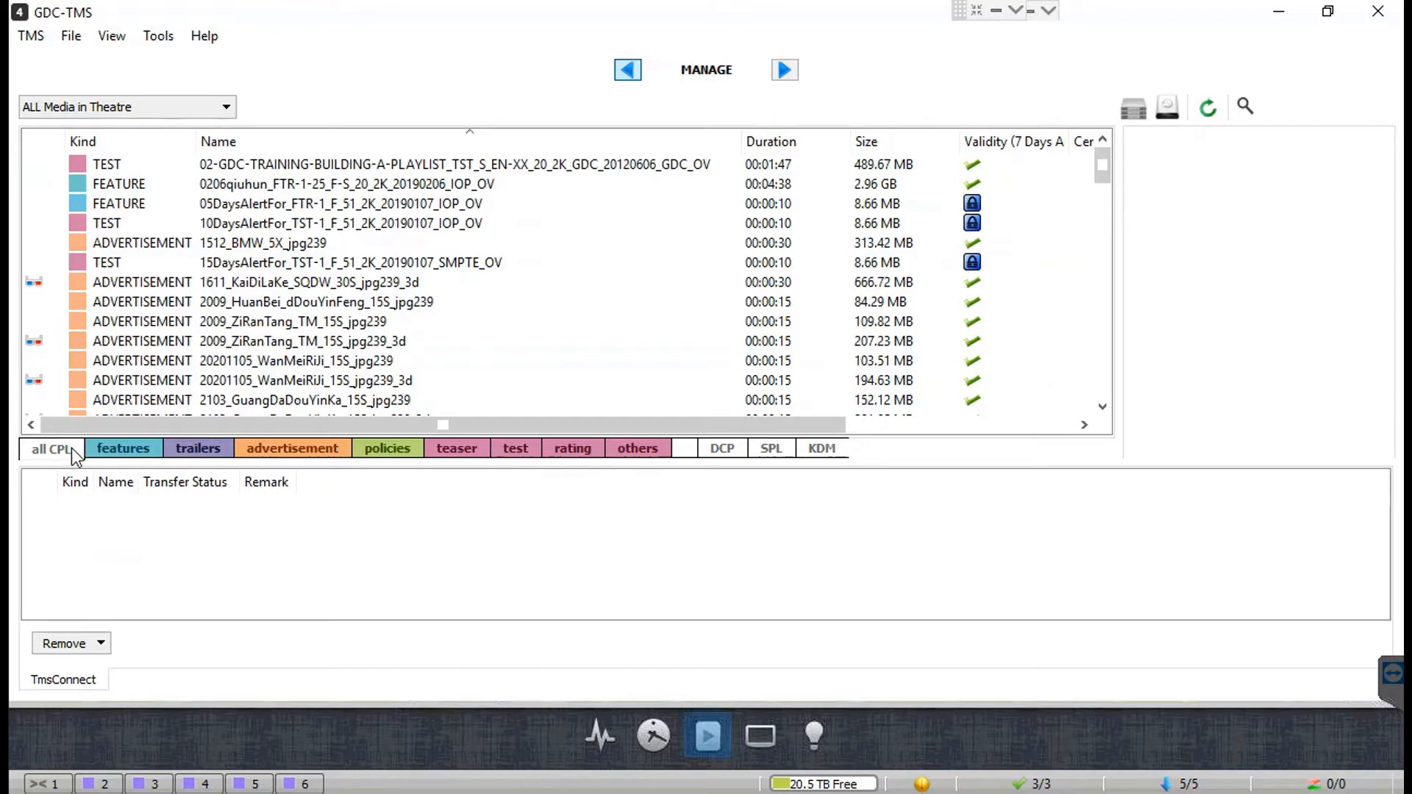
click(72, 447)
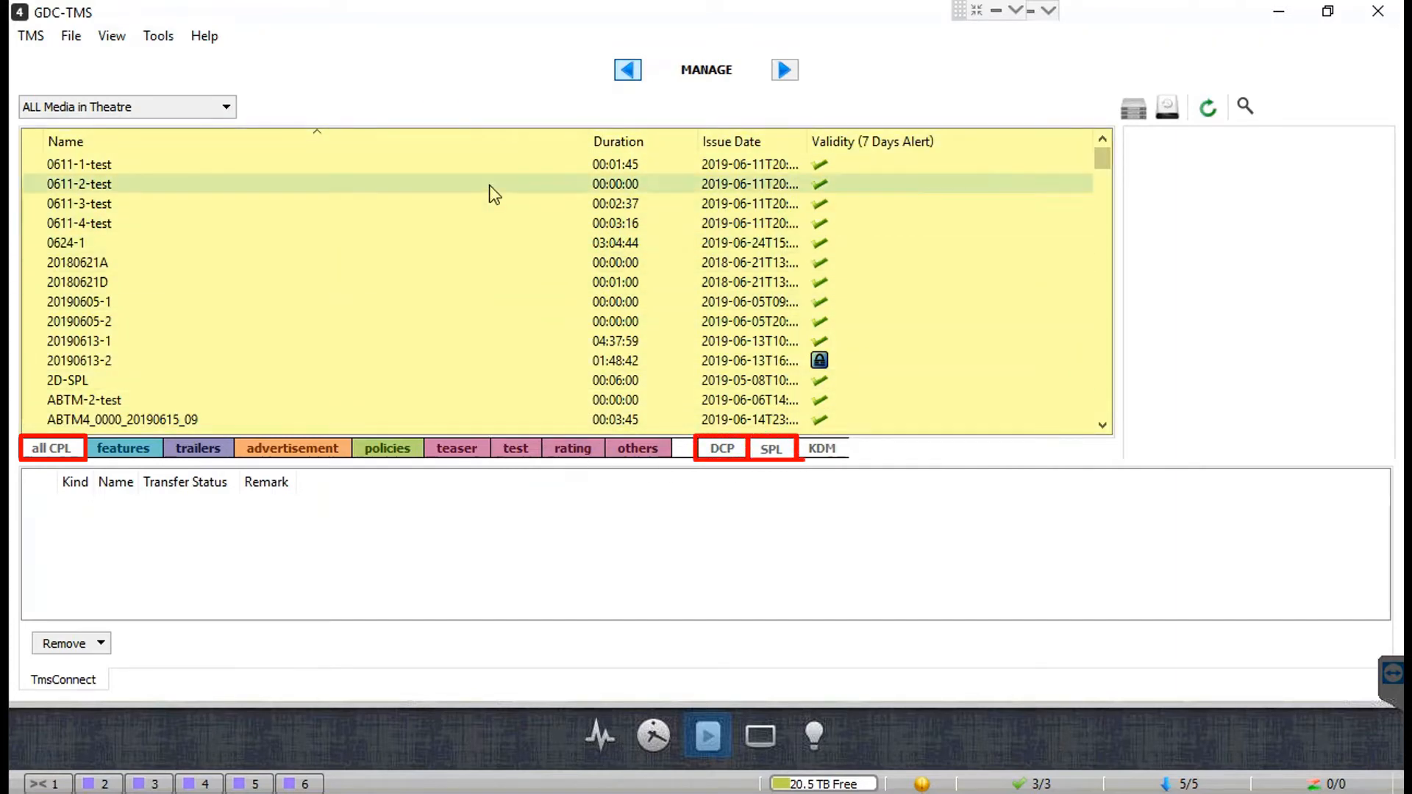
click(821, 449)
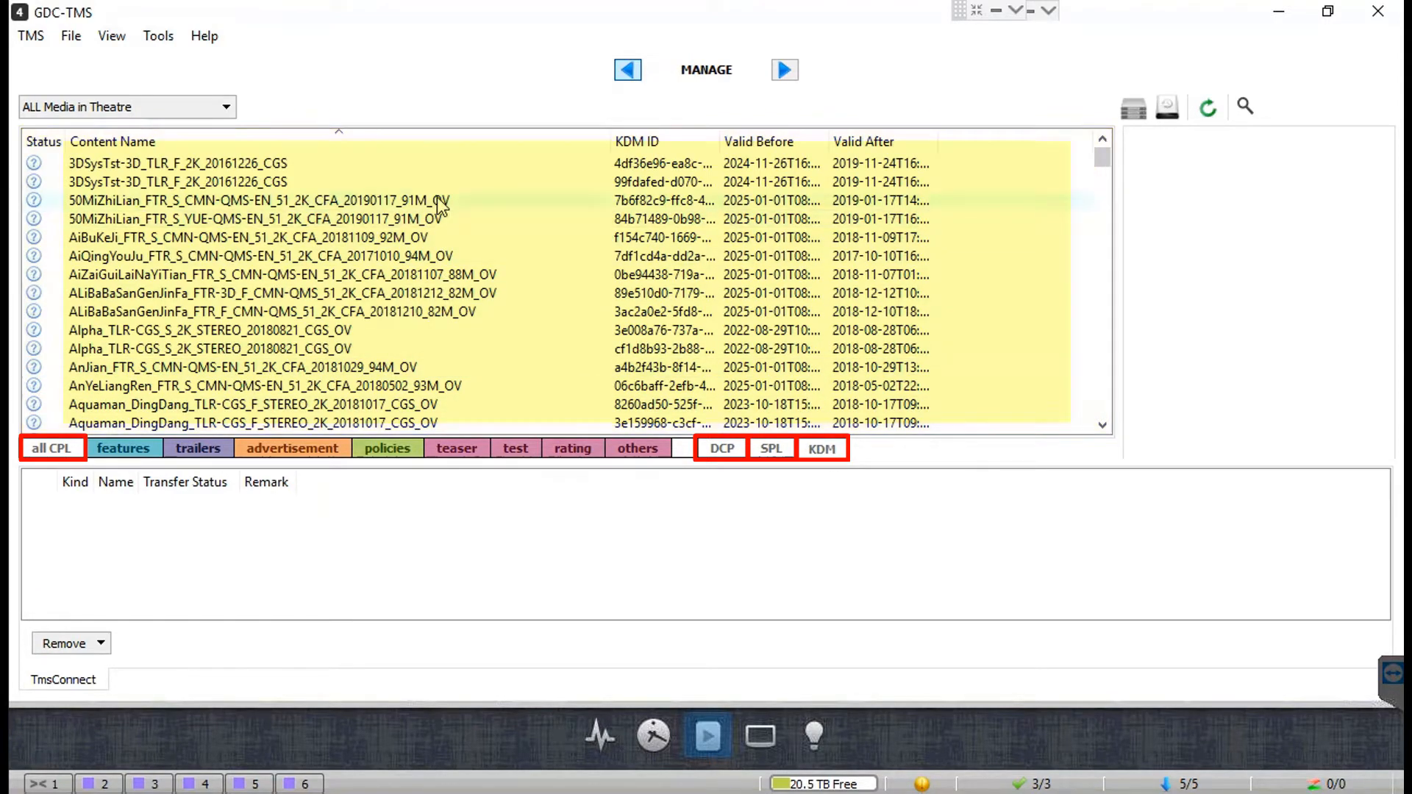
click(42, 450)
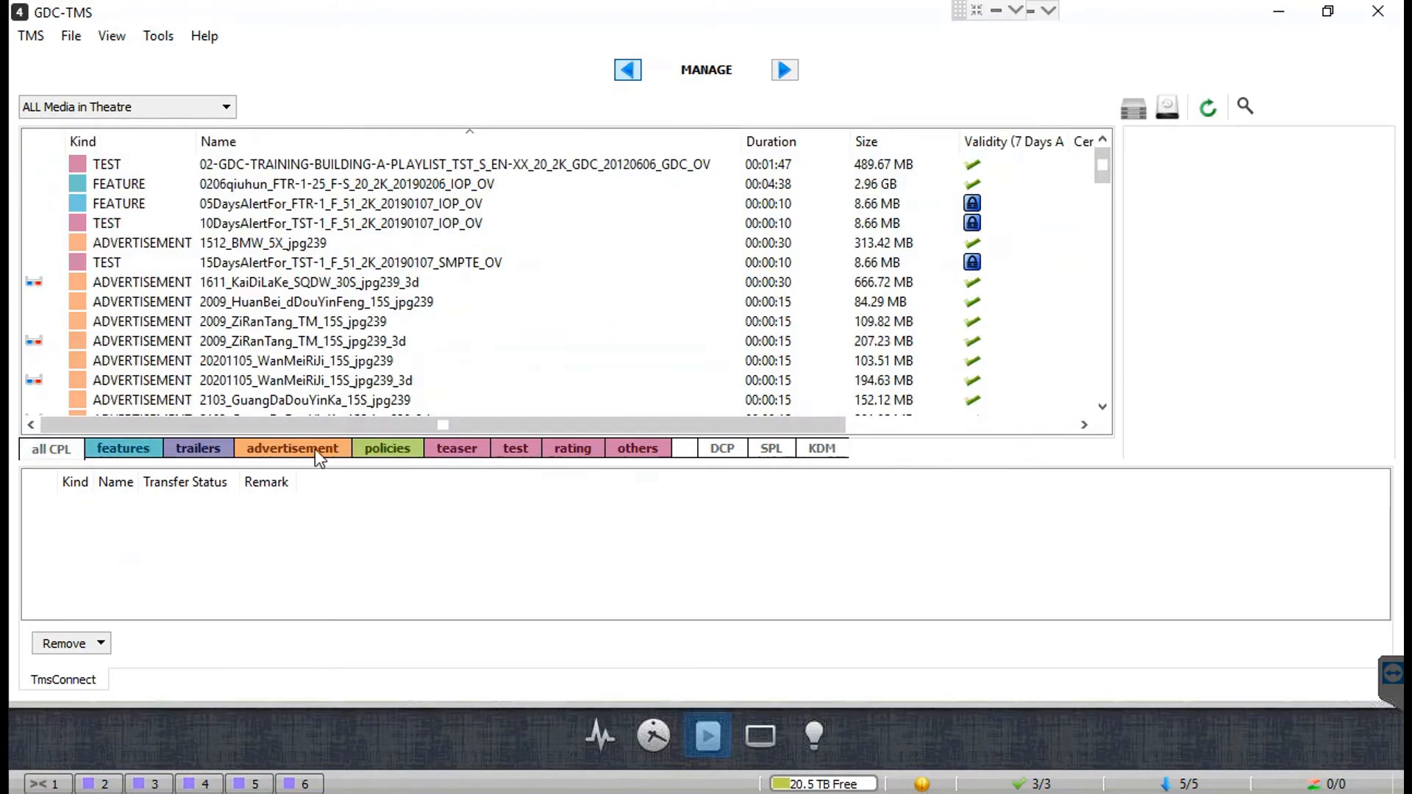
click(155, 450)
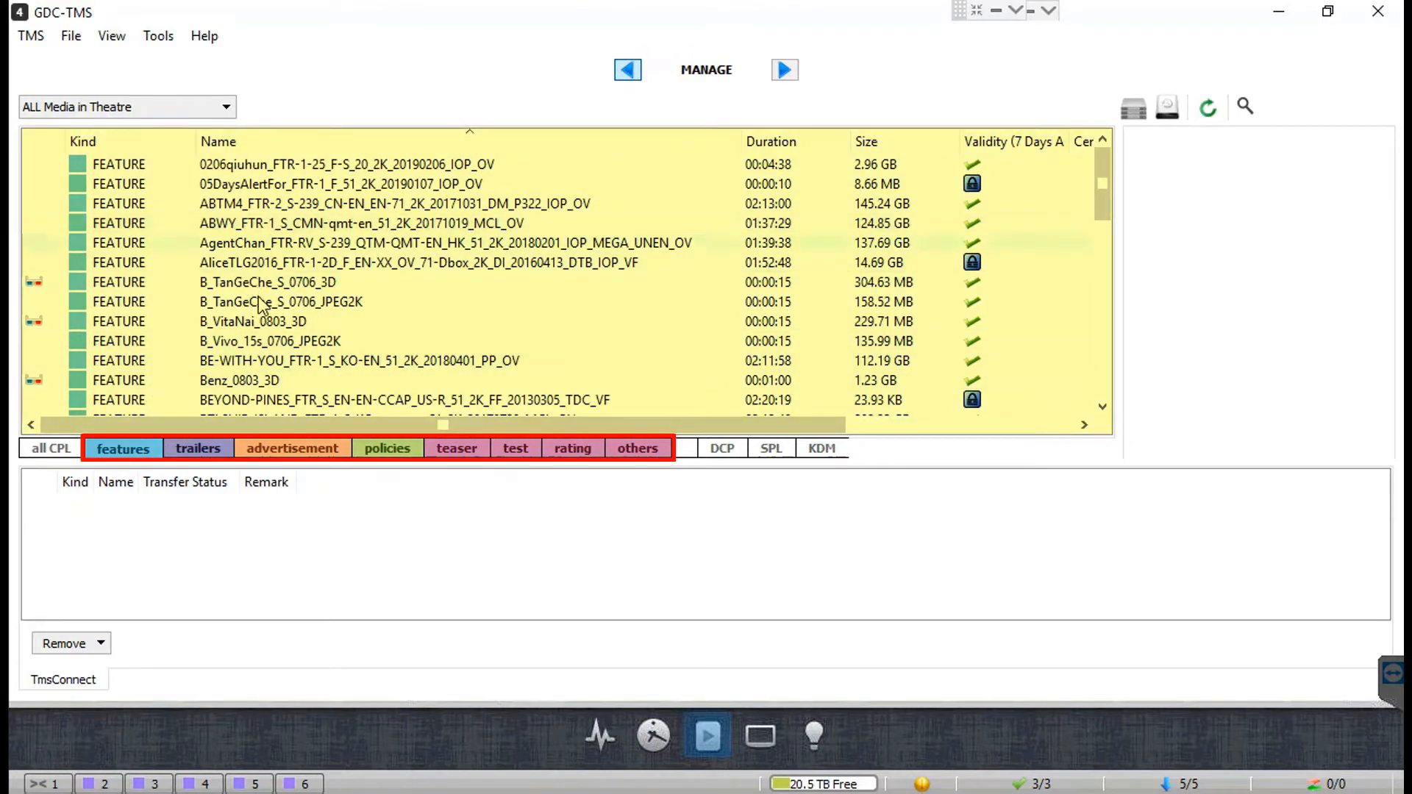
click(205, 450)
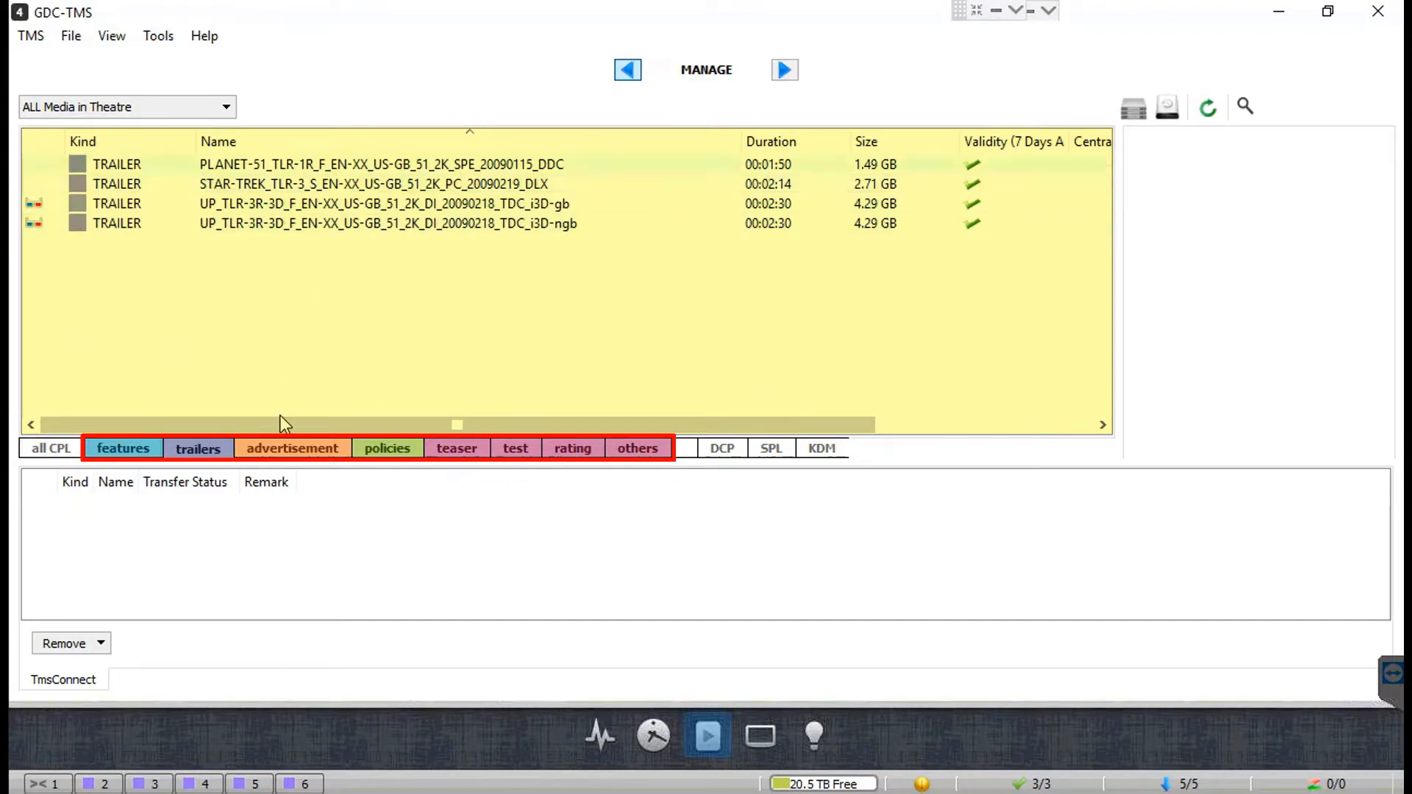
click(294, 450)
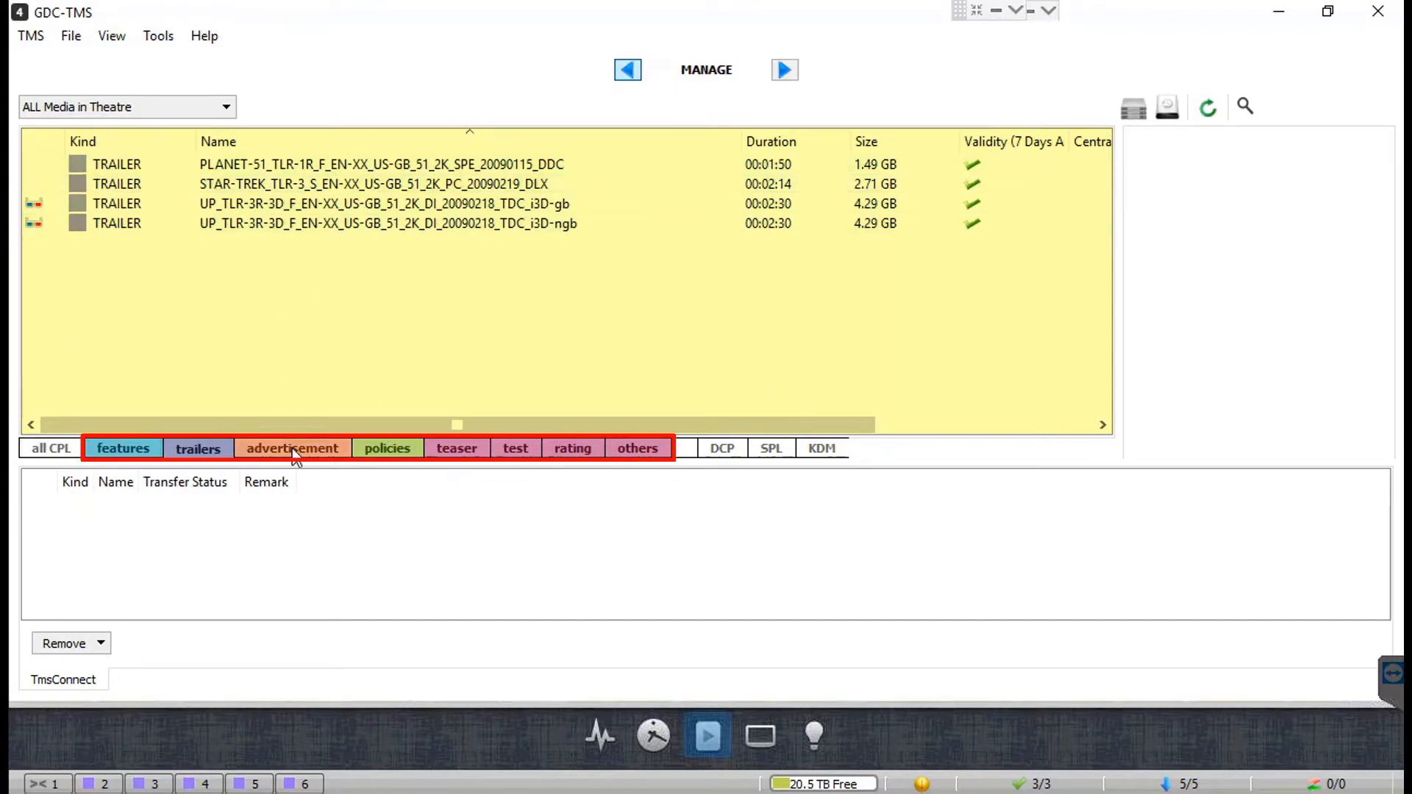
click(404, 453)
click(458, 456)
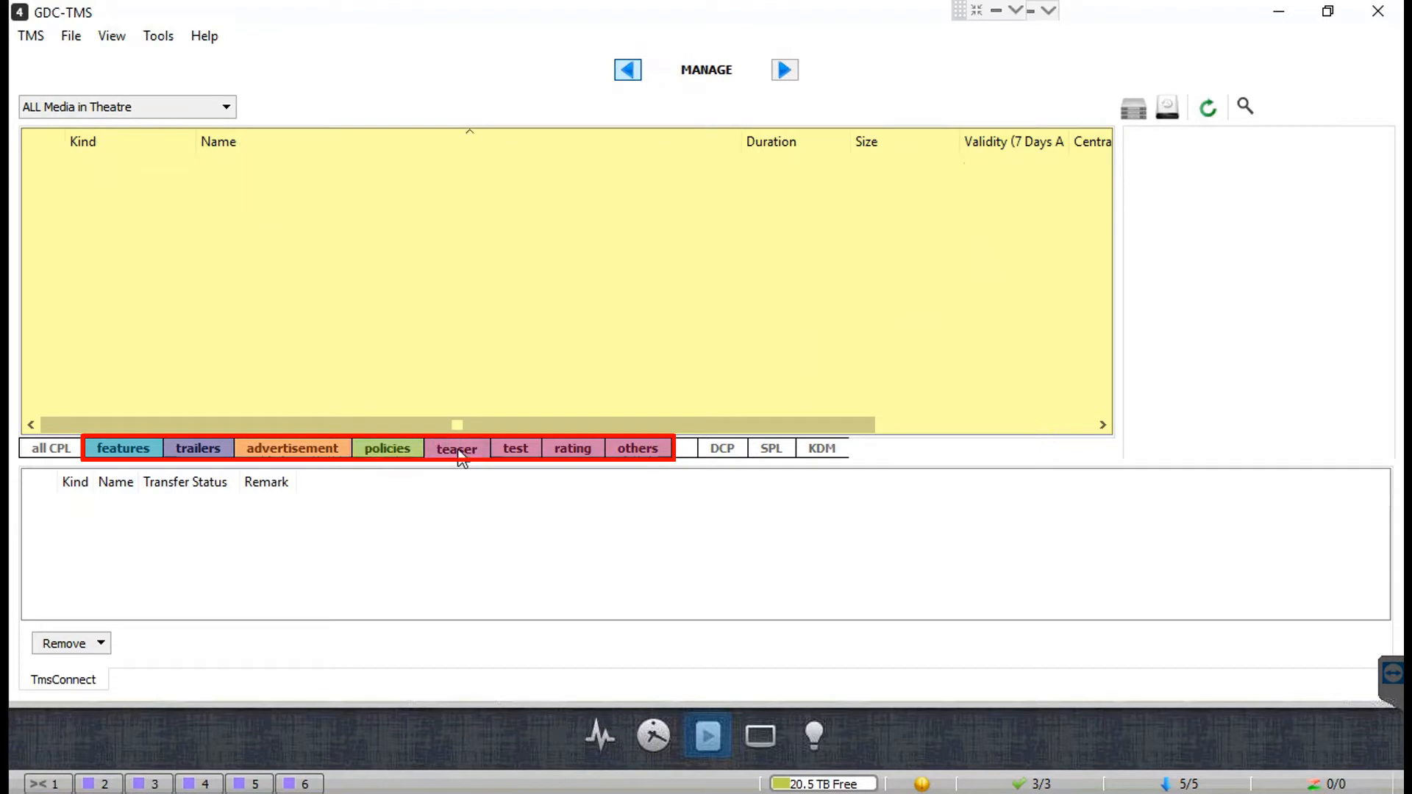
click(514, 458)
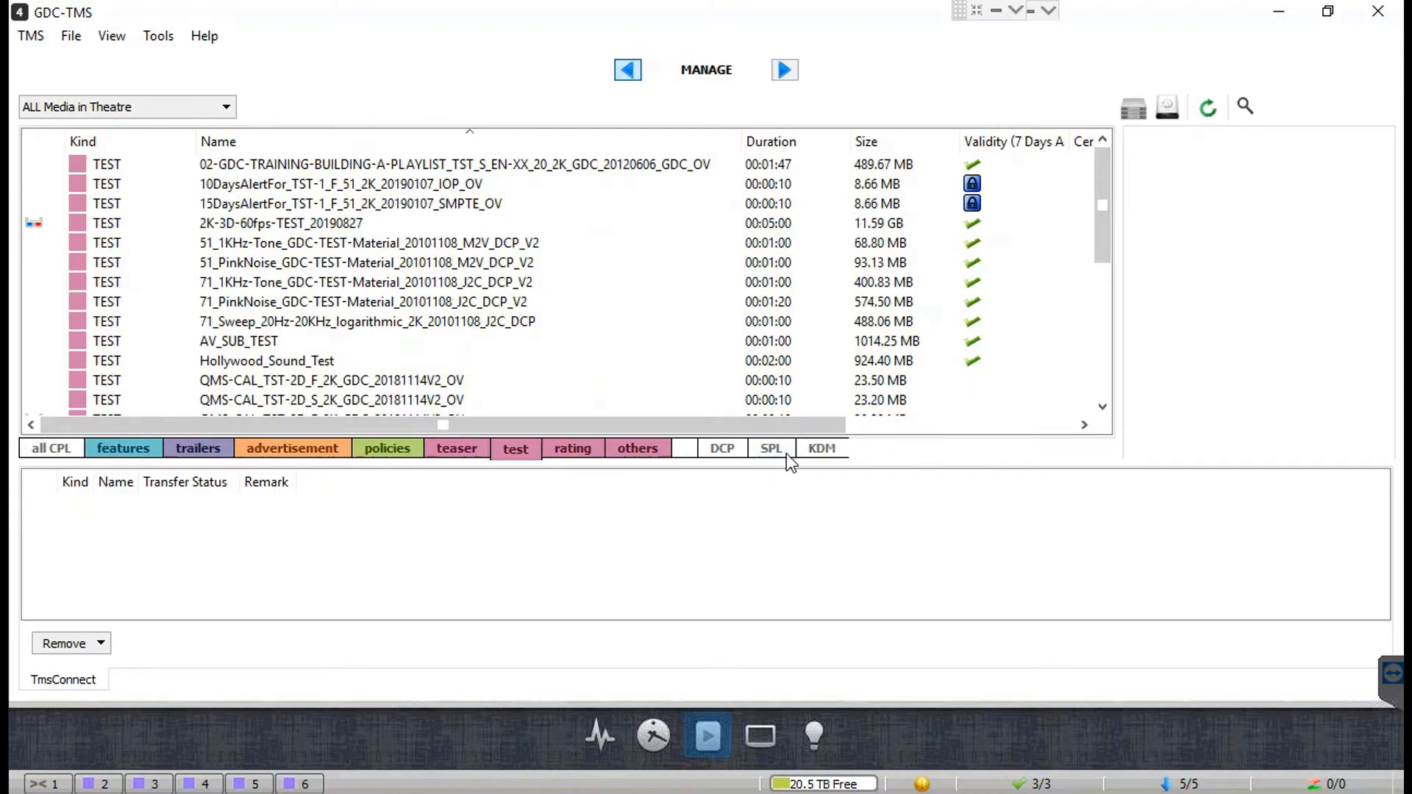
click(41, 447)
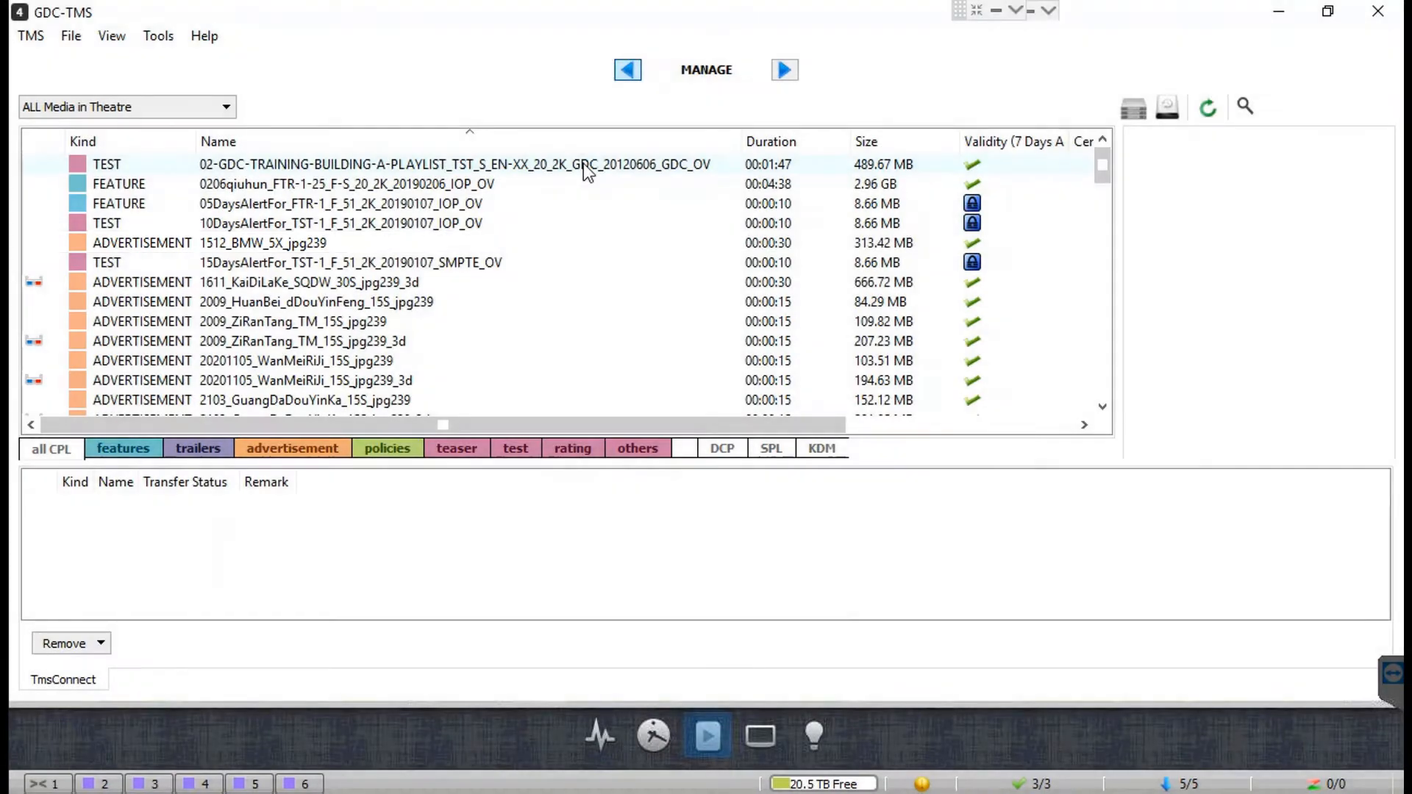
Step: View the training test CPL's details, then search 'planet' and view the PLANET-51 trailer
click(584, 163)
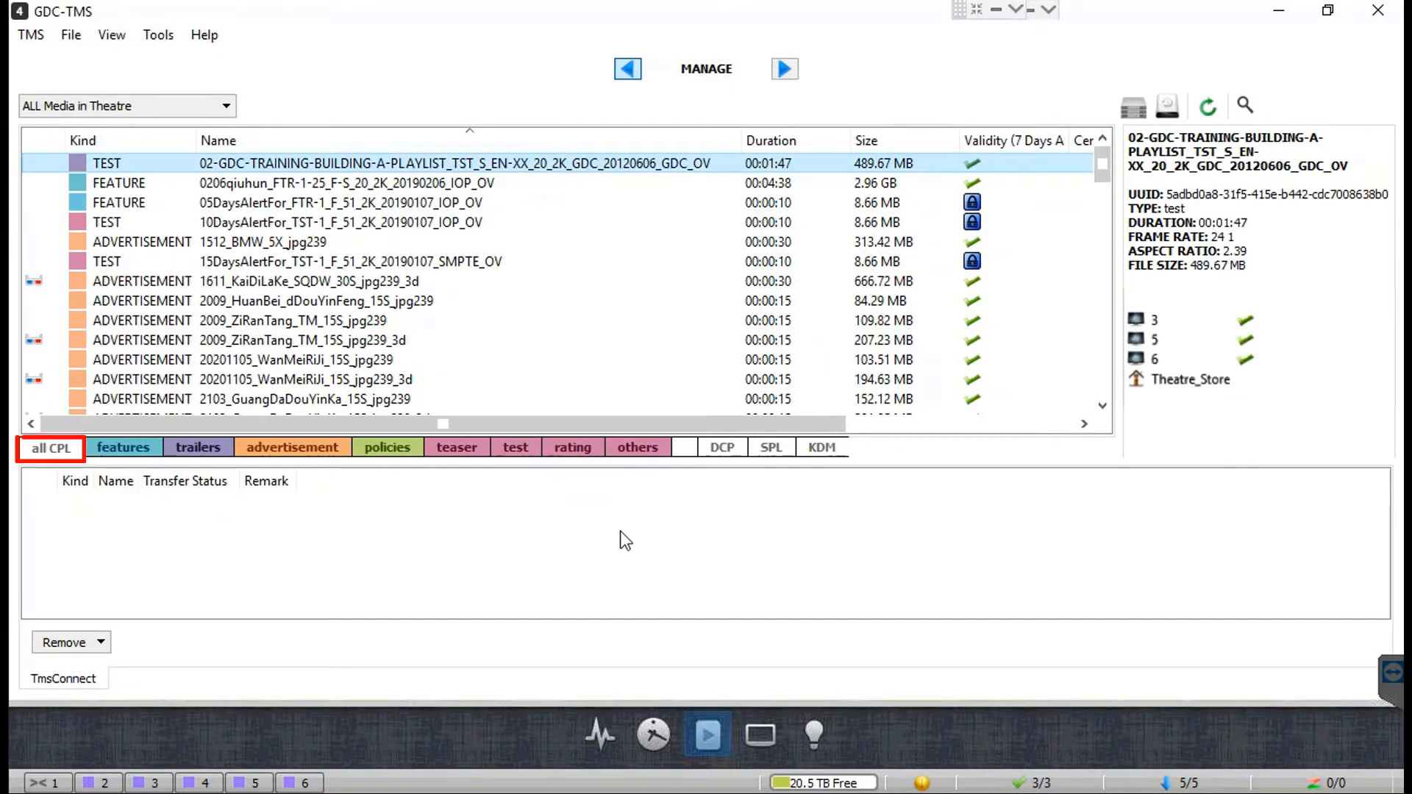
click(65, 452)
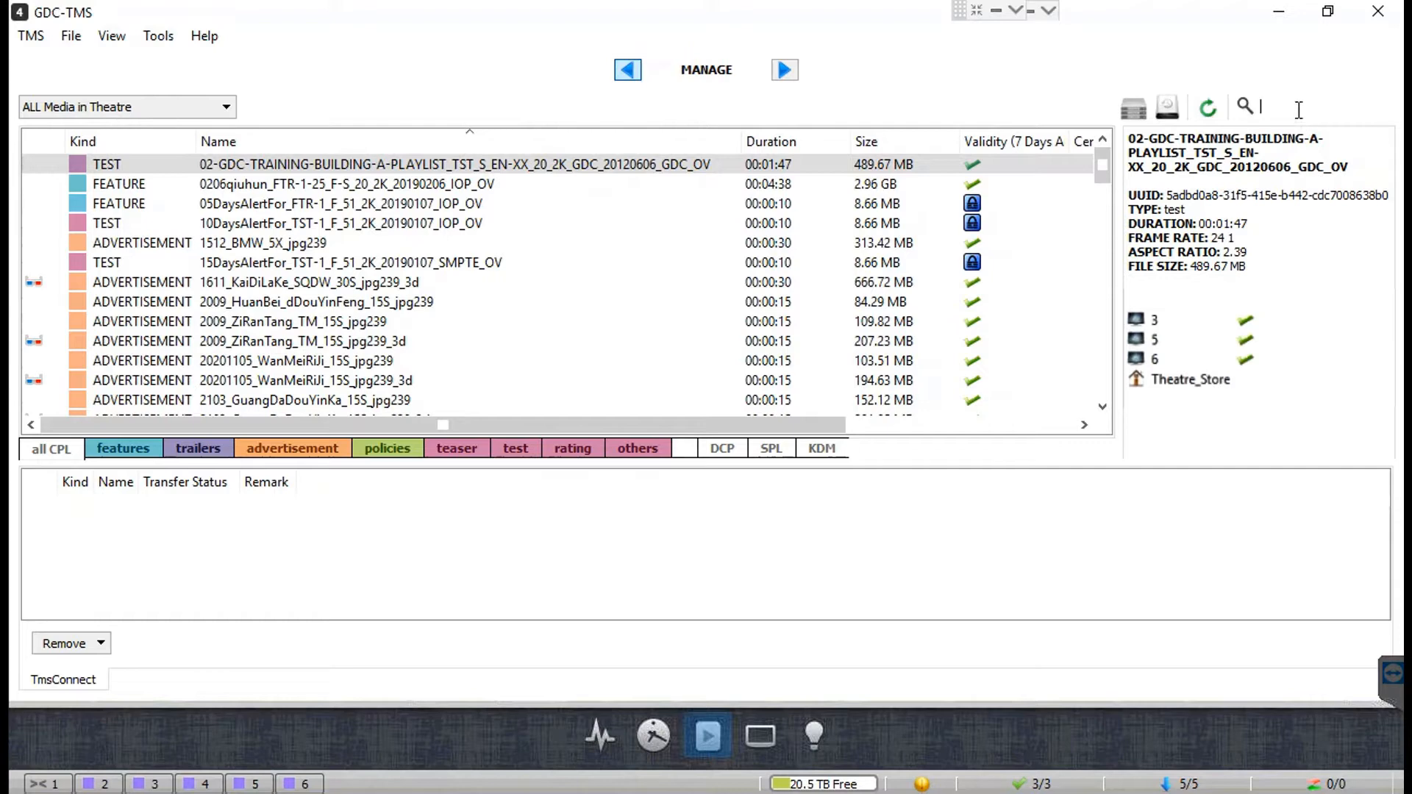
text(pla)
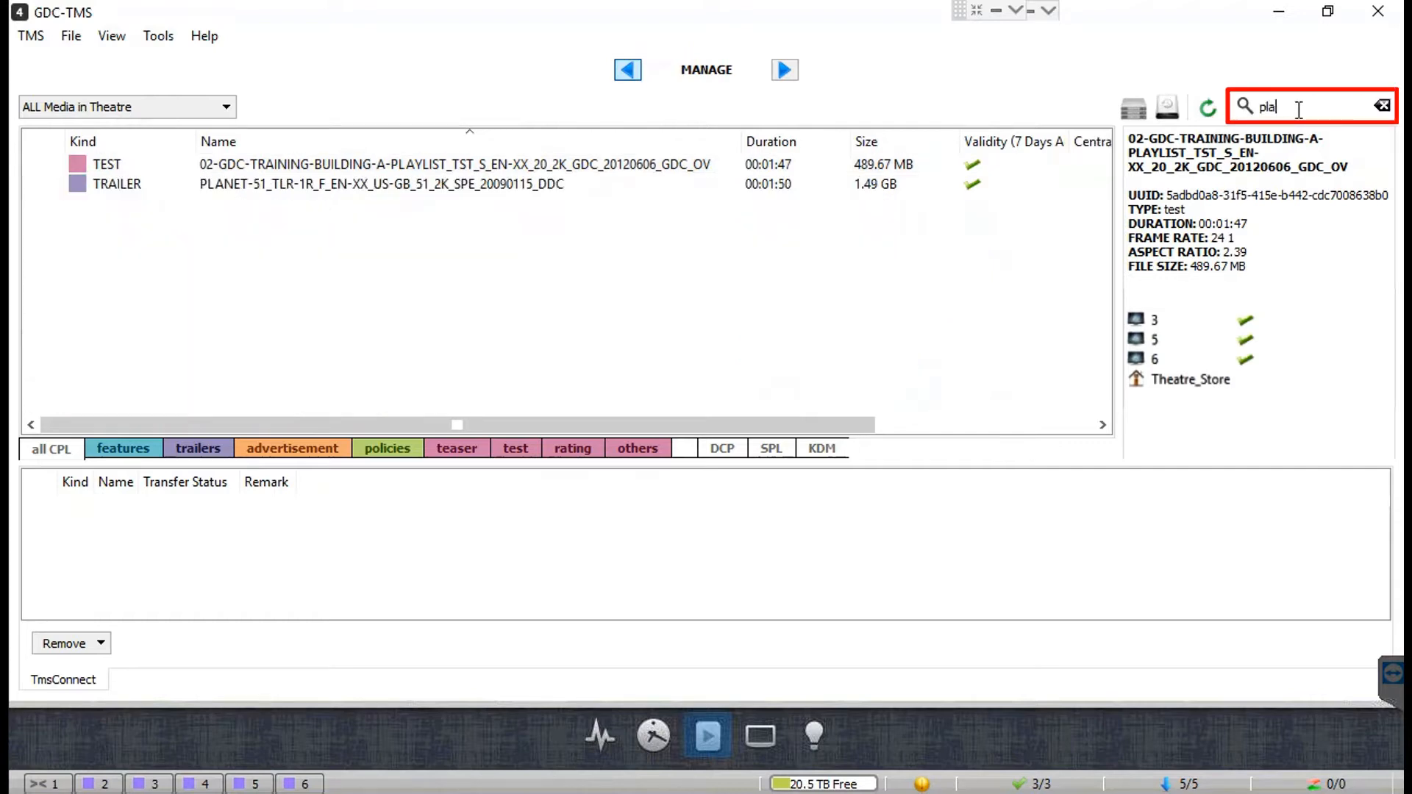
text(net)
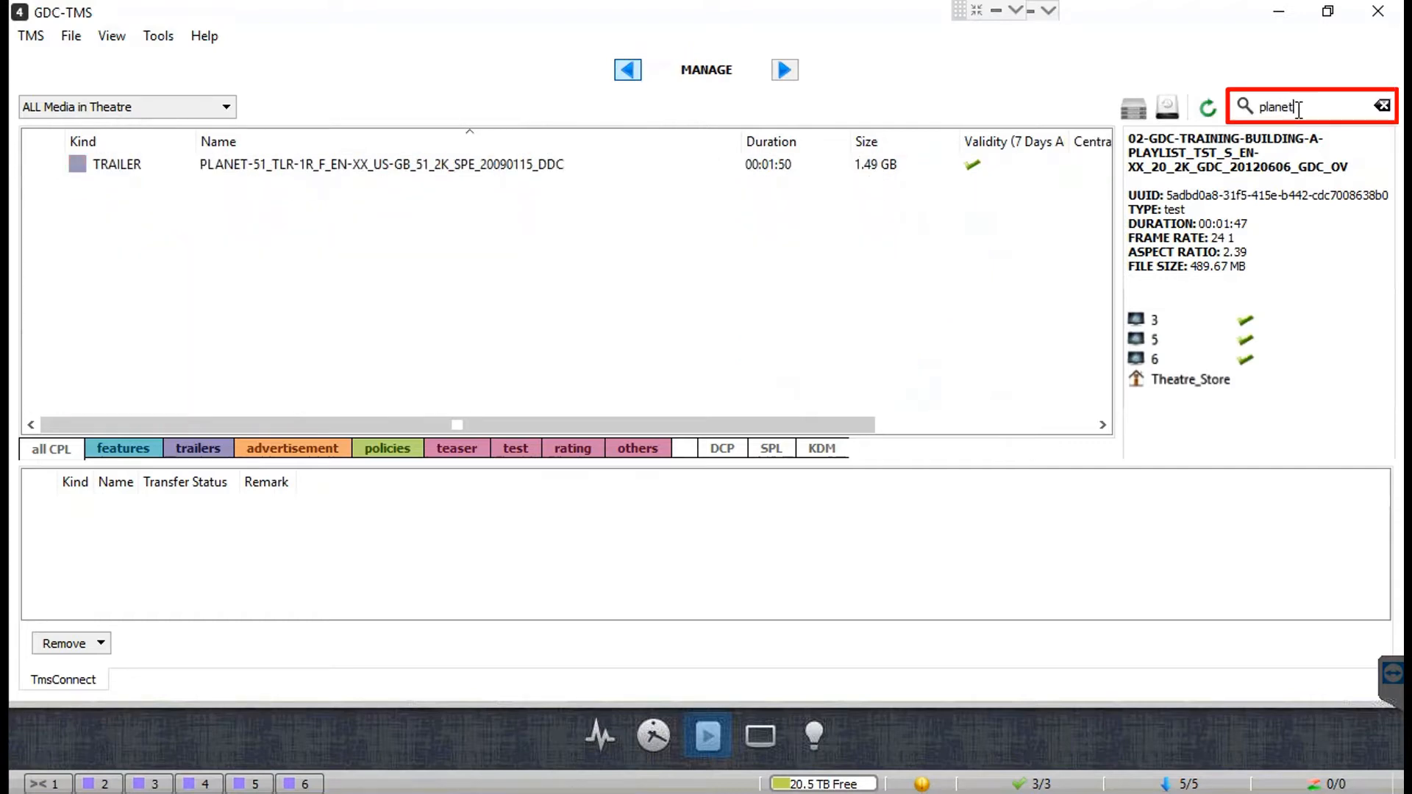
click(558, 166)
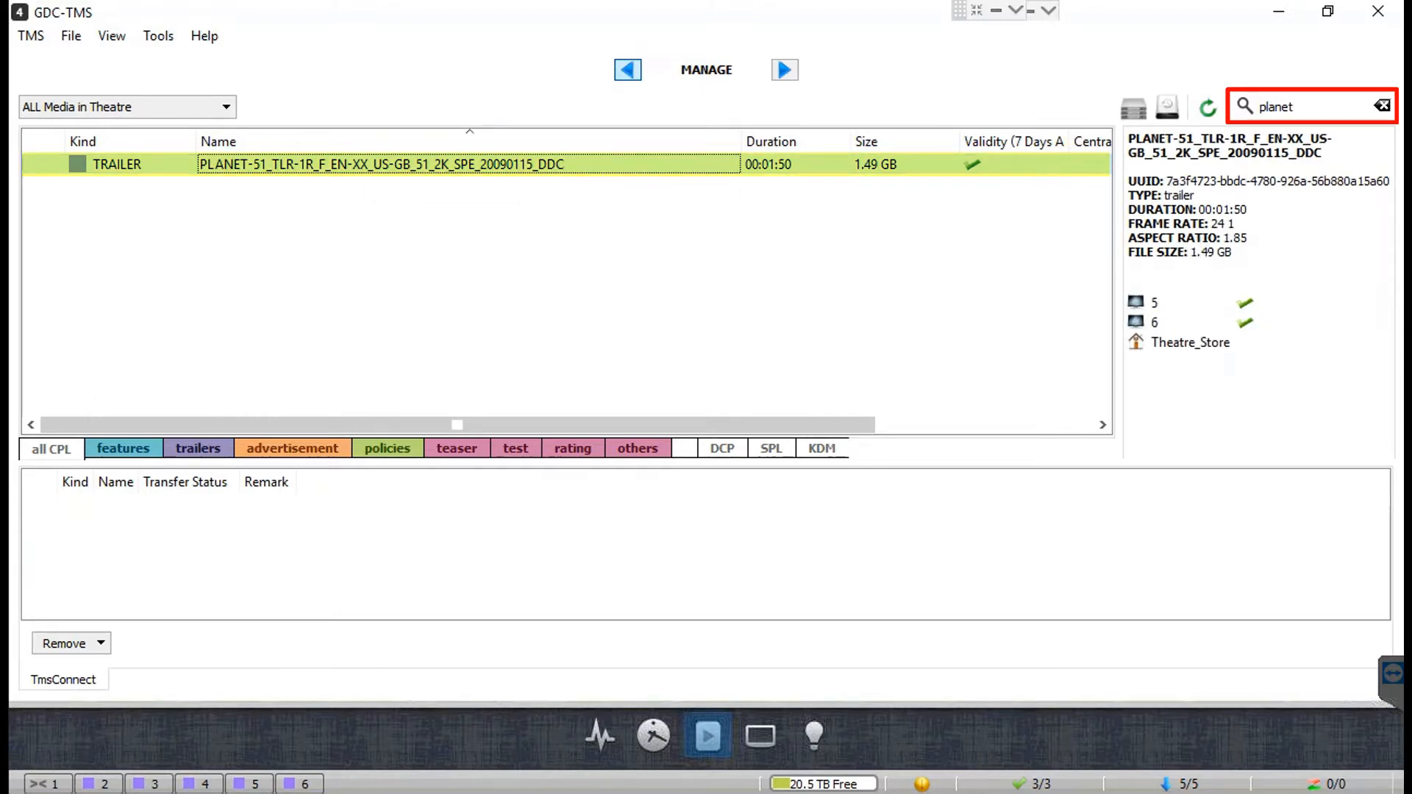
Step: Clear the 'planet' search, check the training test CPL's screens, and filter to Theatre_Store
click(1382, 109)
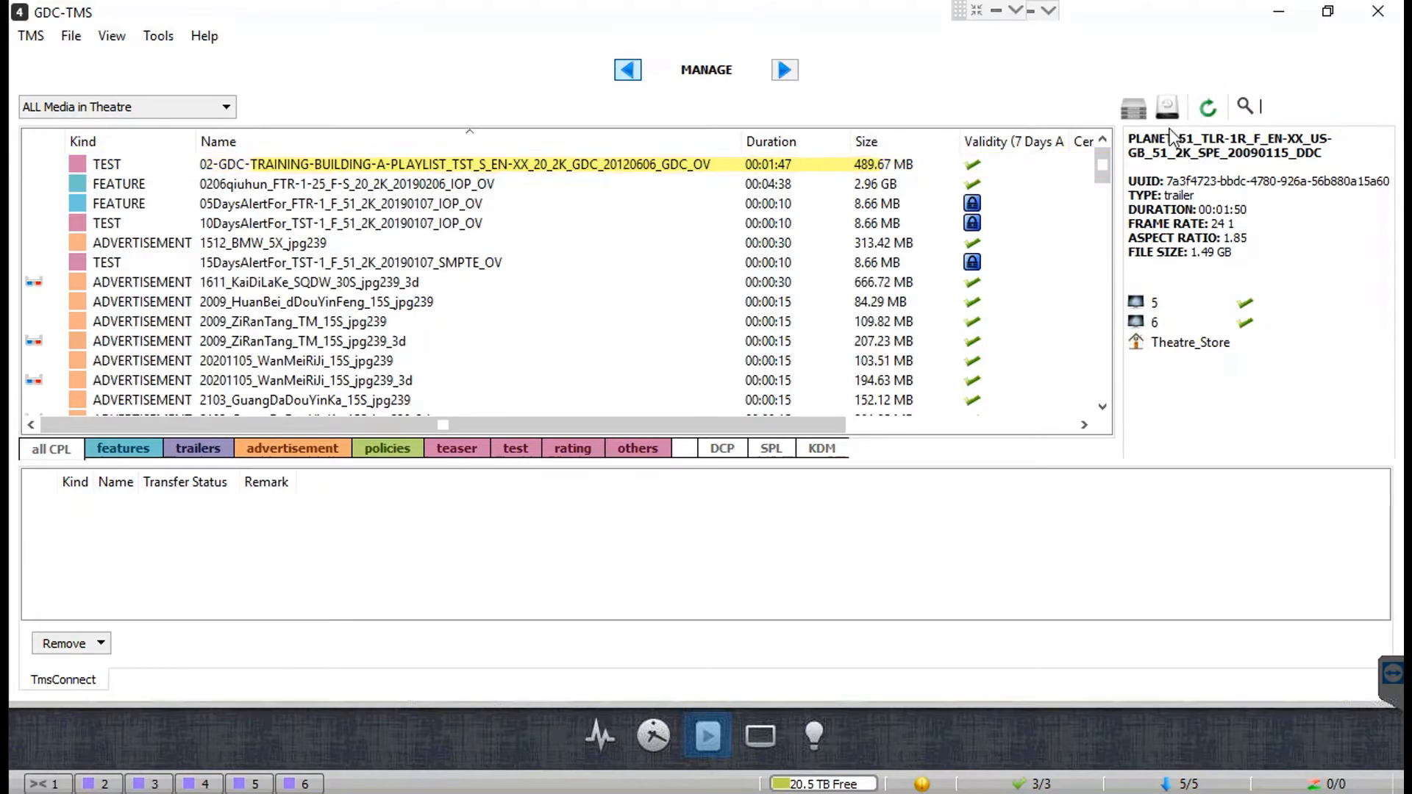
click(605, 173)
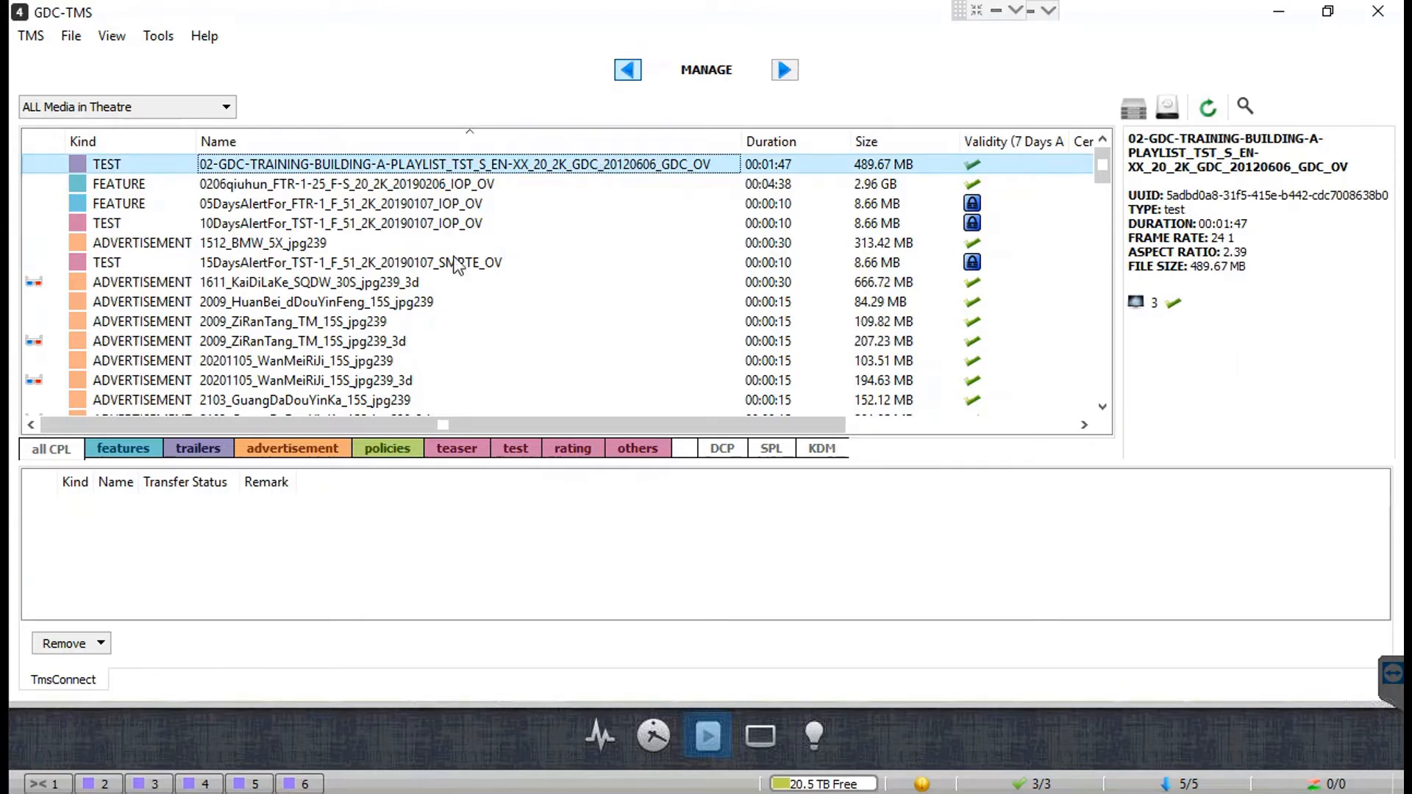
click(219, 110)
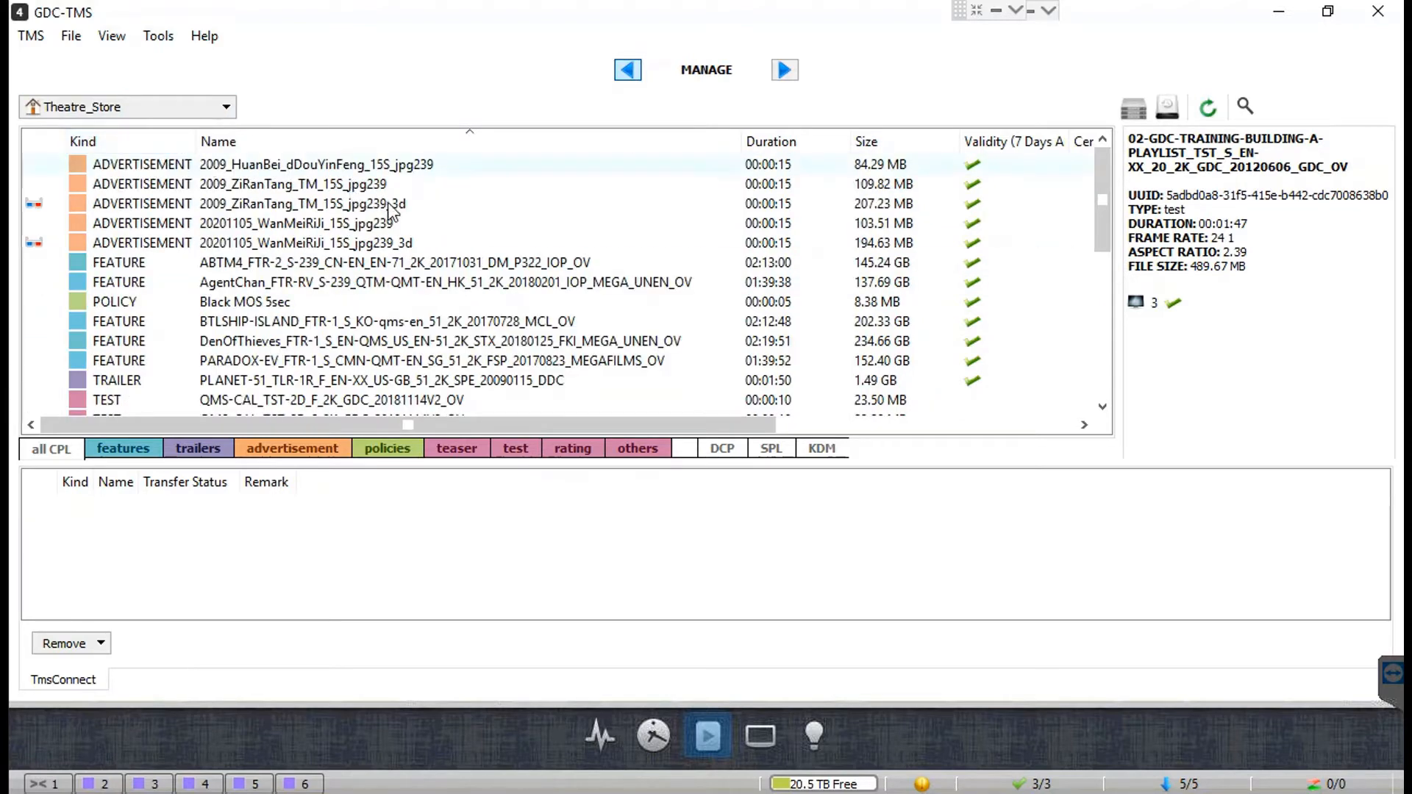
Step: Transfer the PLANET-51 trailer to screens 3 and 4 with the time set to Now
right_click(377, 383)
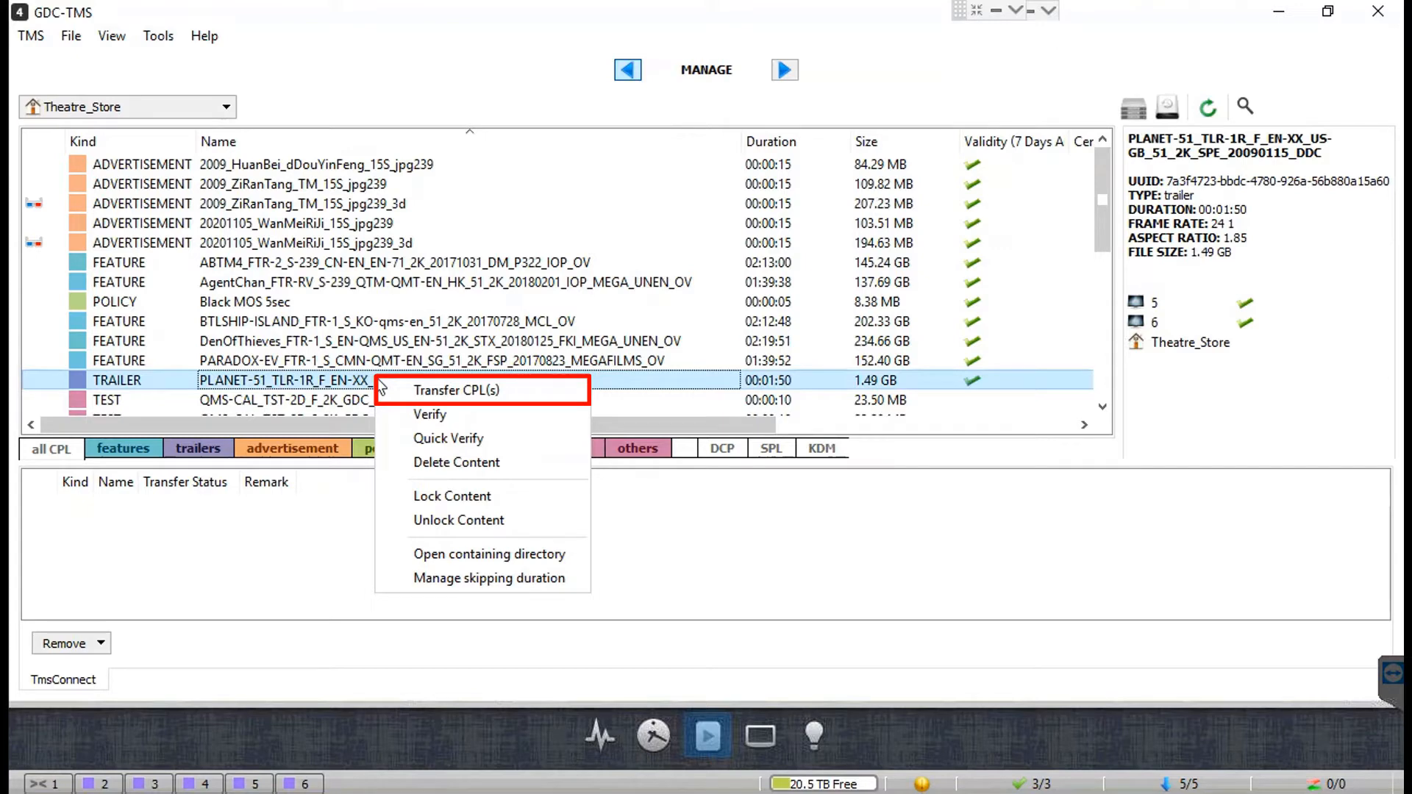
click(528, 396)
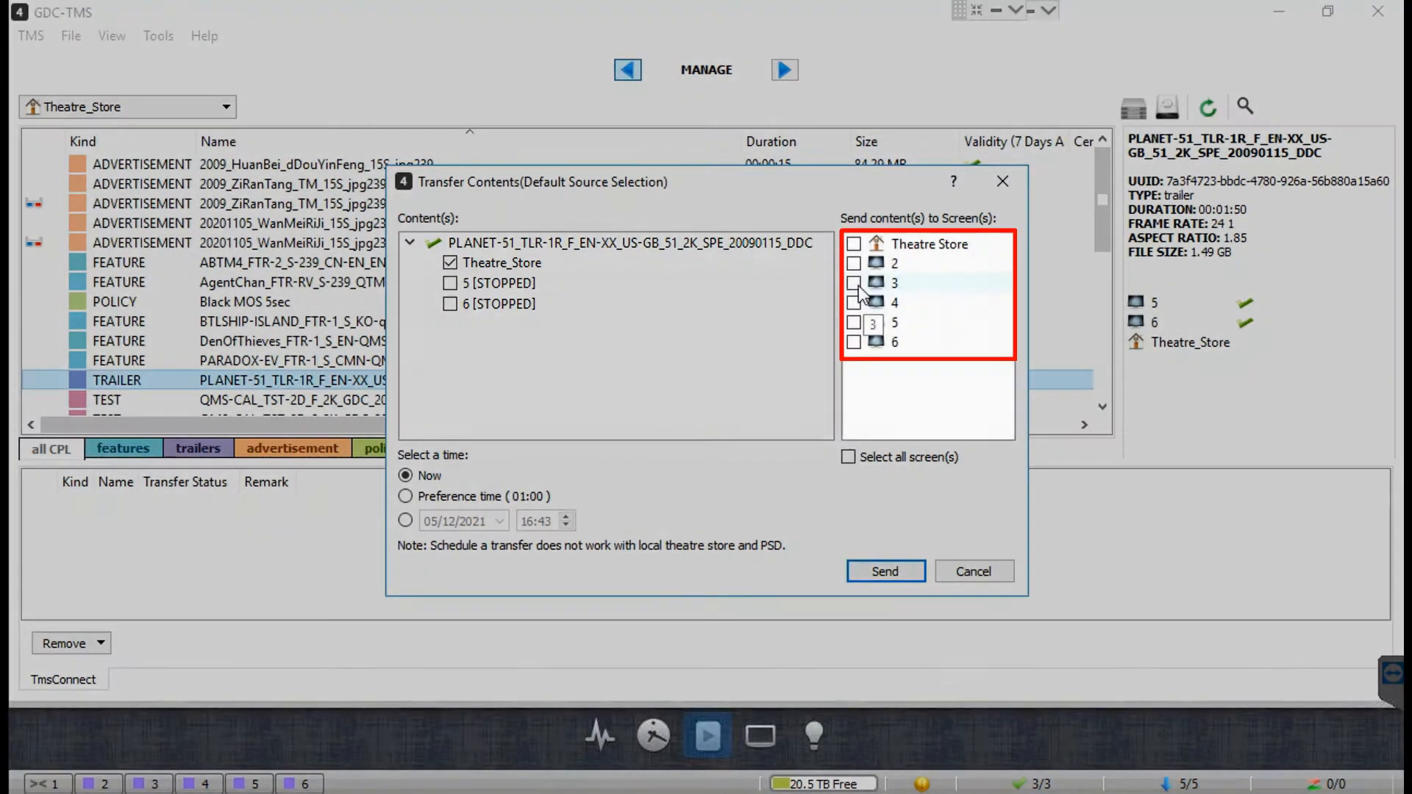
click(854, 283)
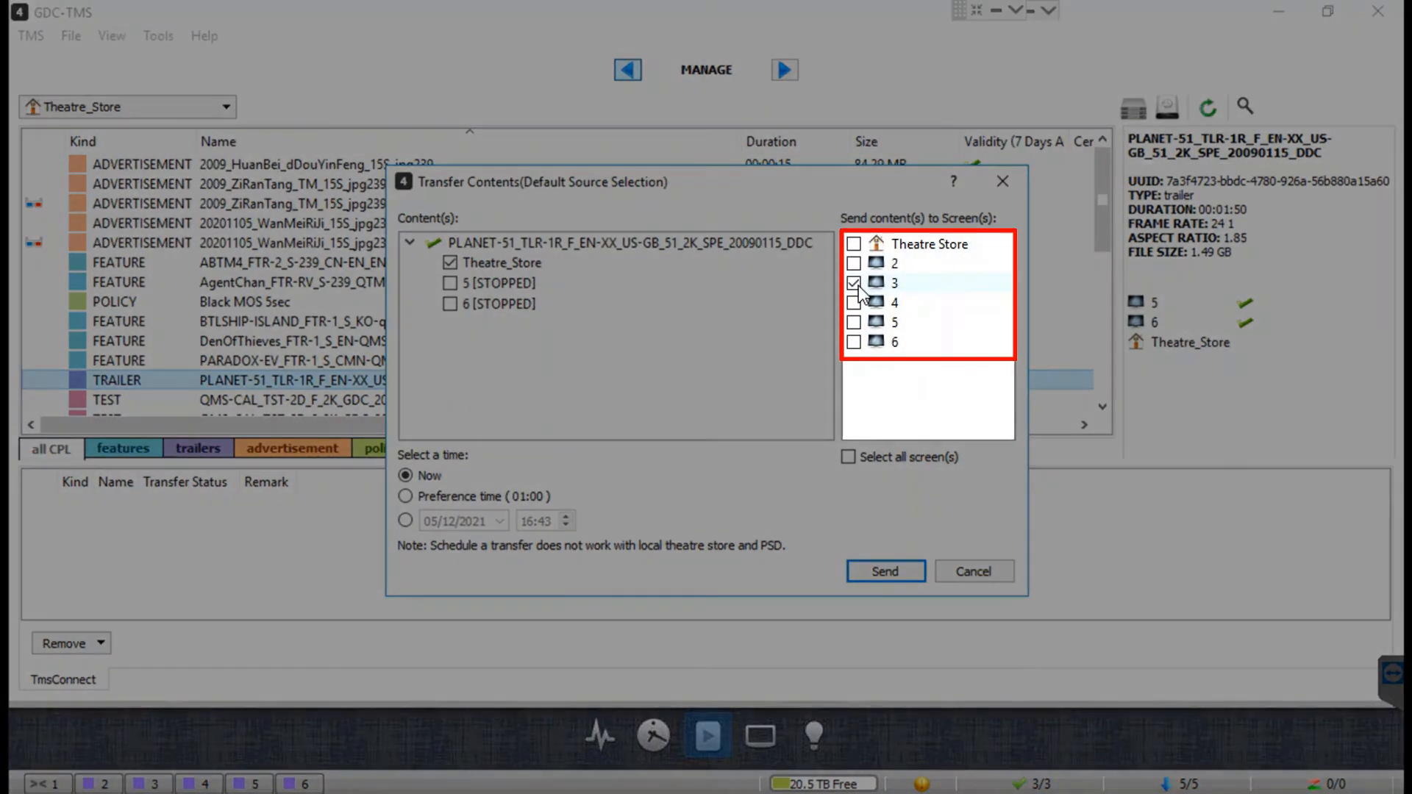
click(855, 302)
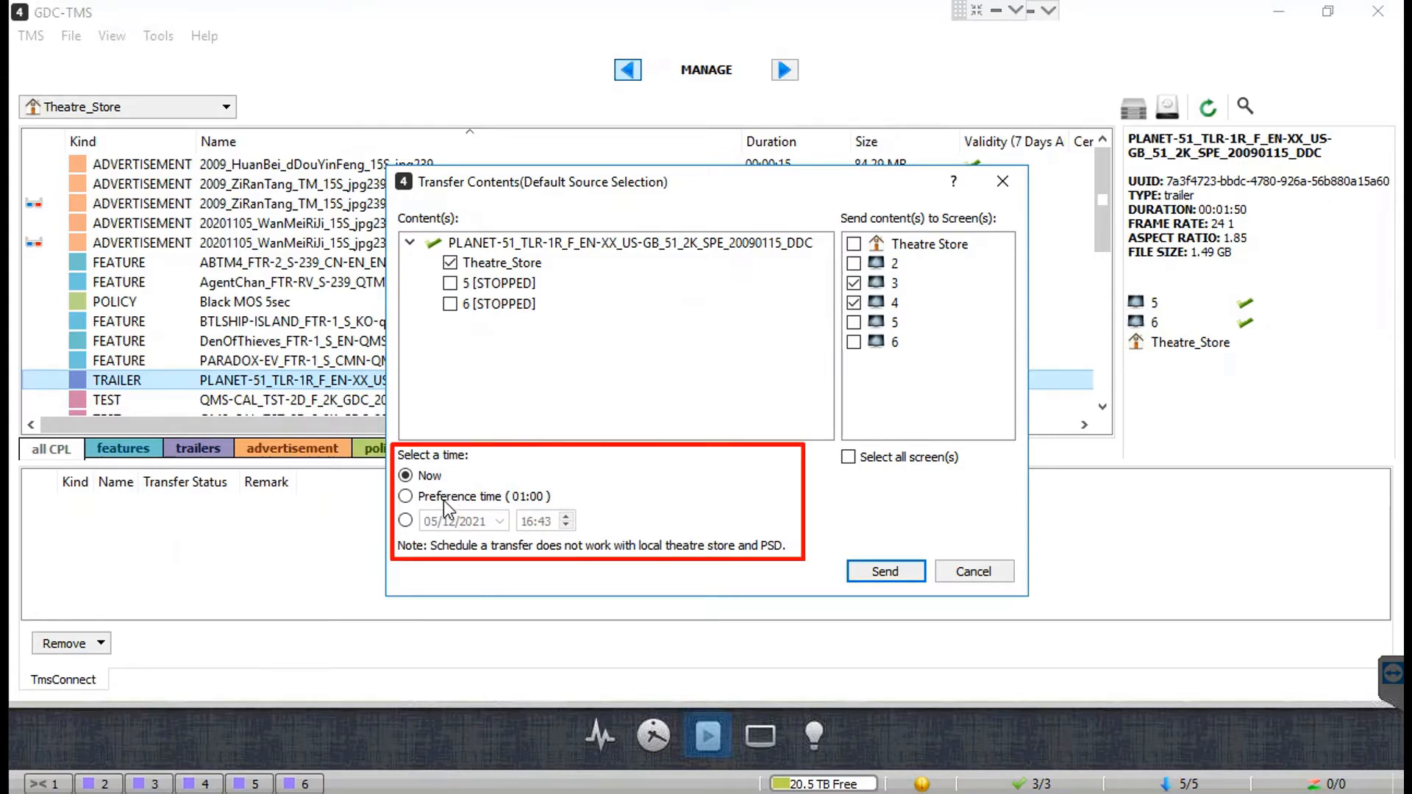
click(406, 497)
click(405, 521)
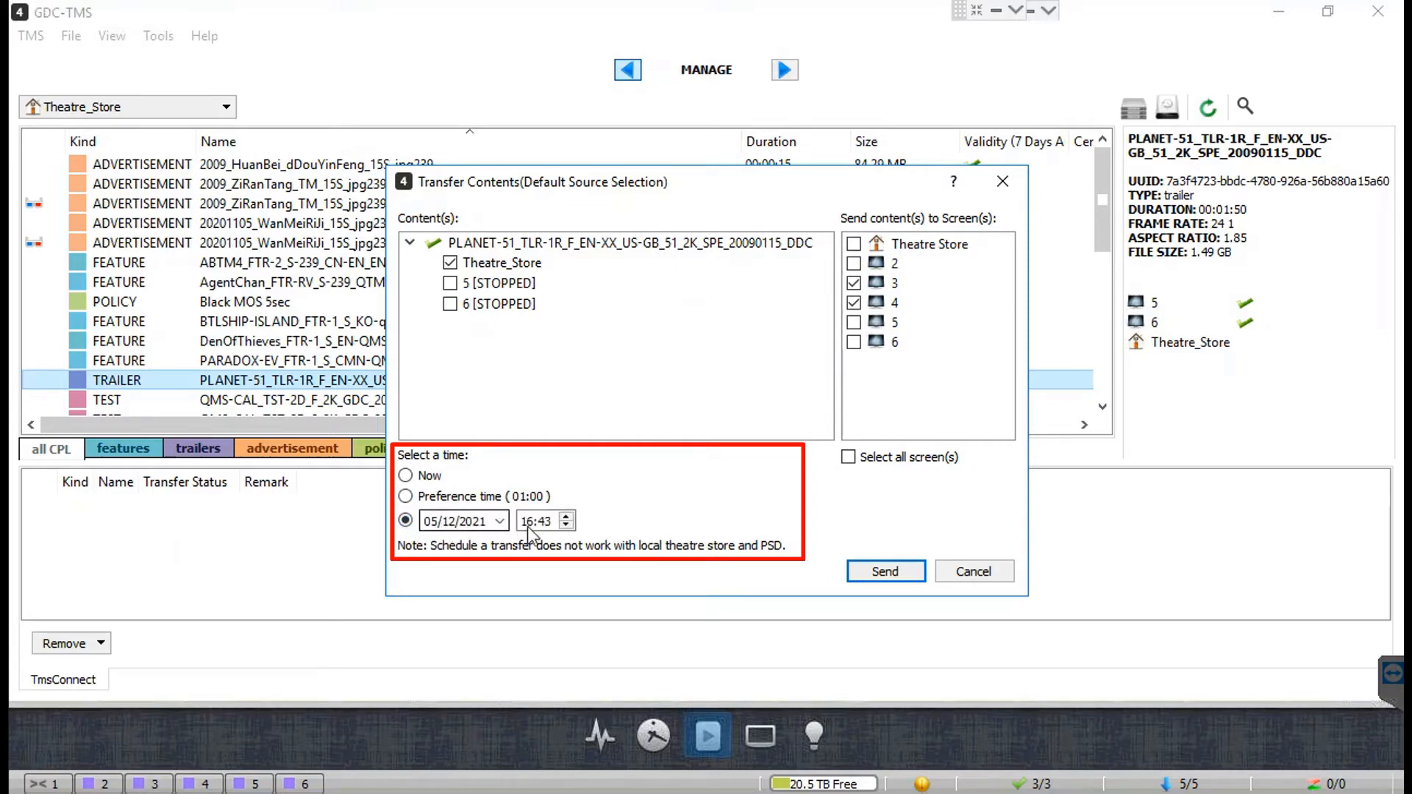
click(405, 476)
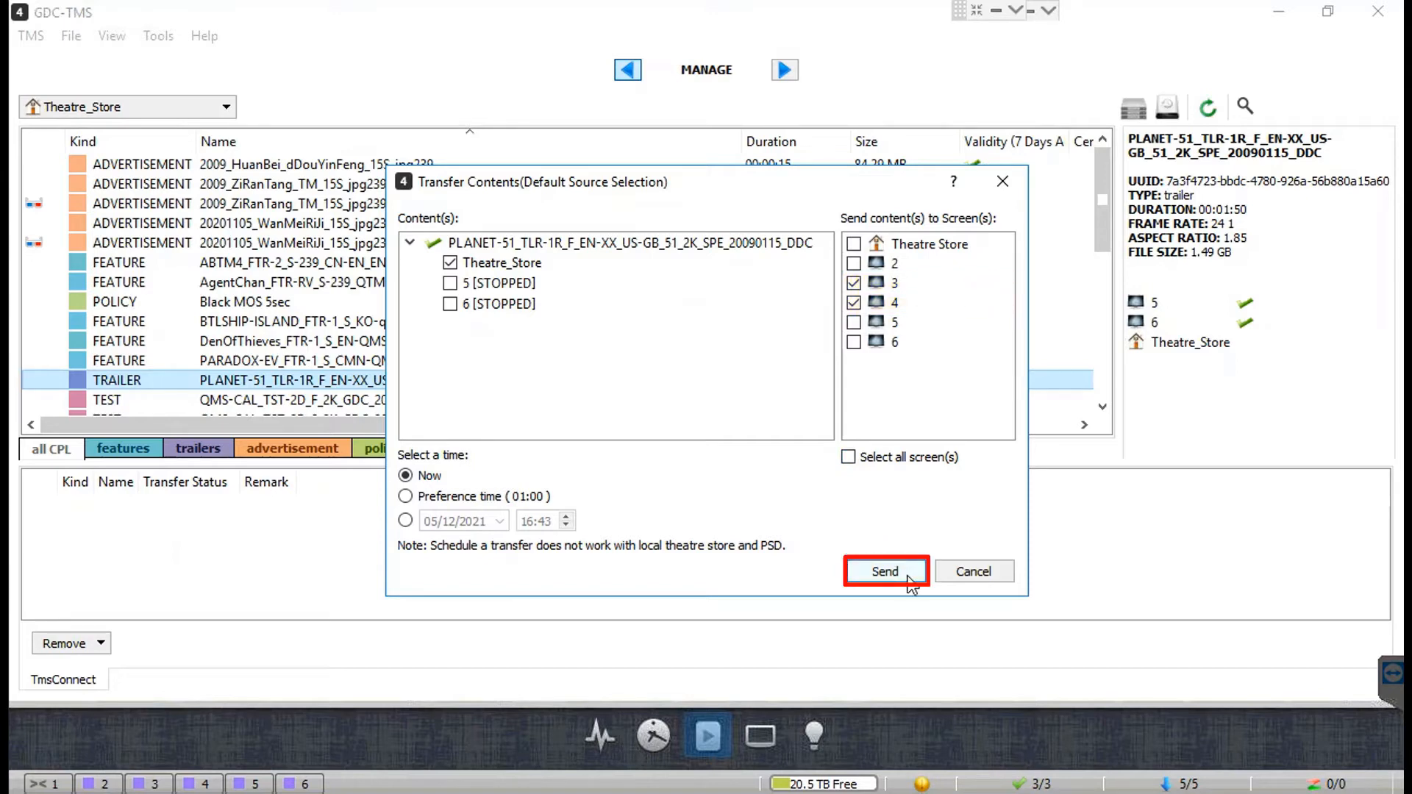
click(885, 572)
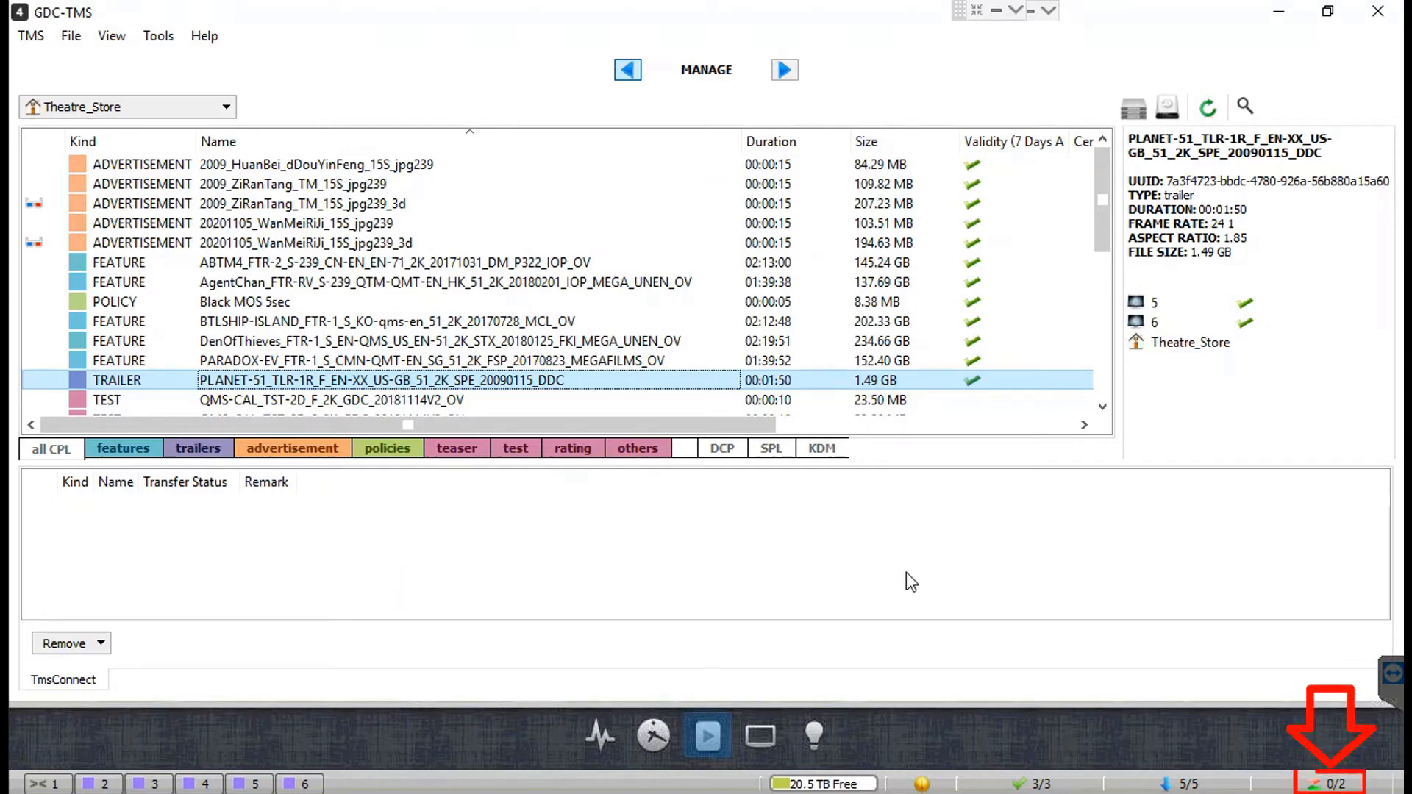
click(1309, 785)
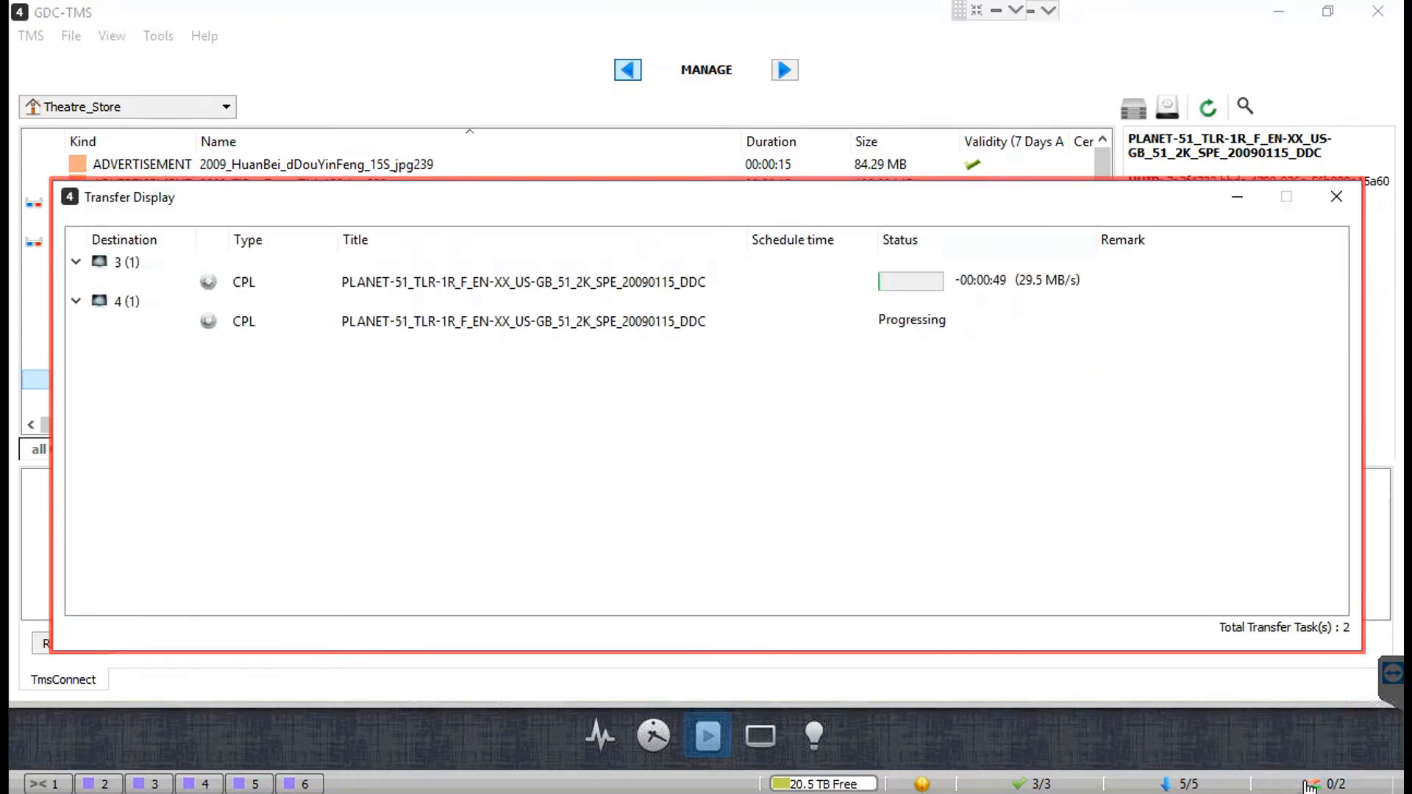
click(842, 287)
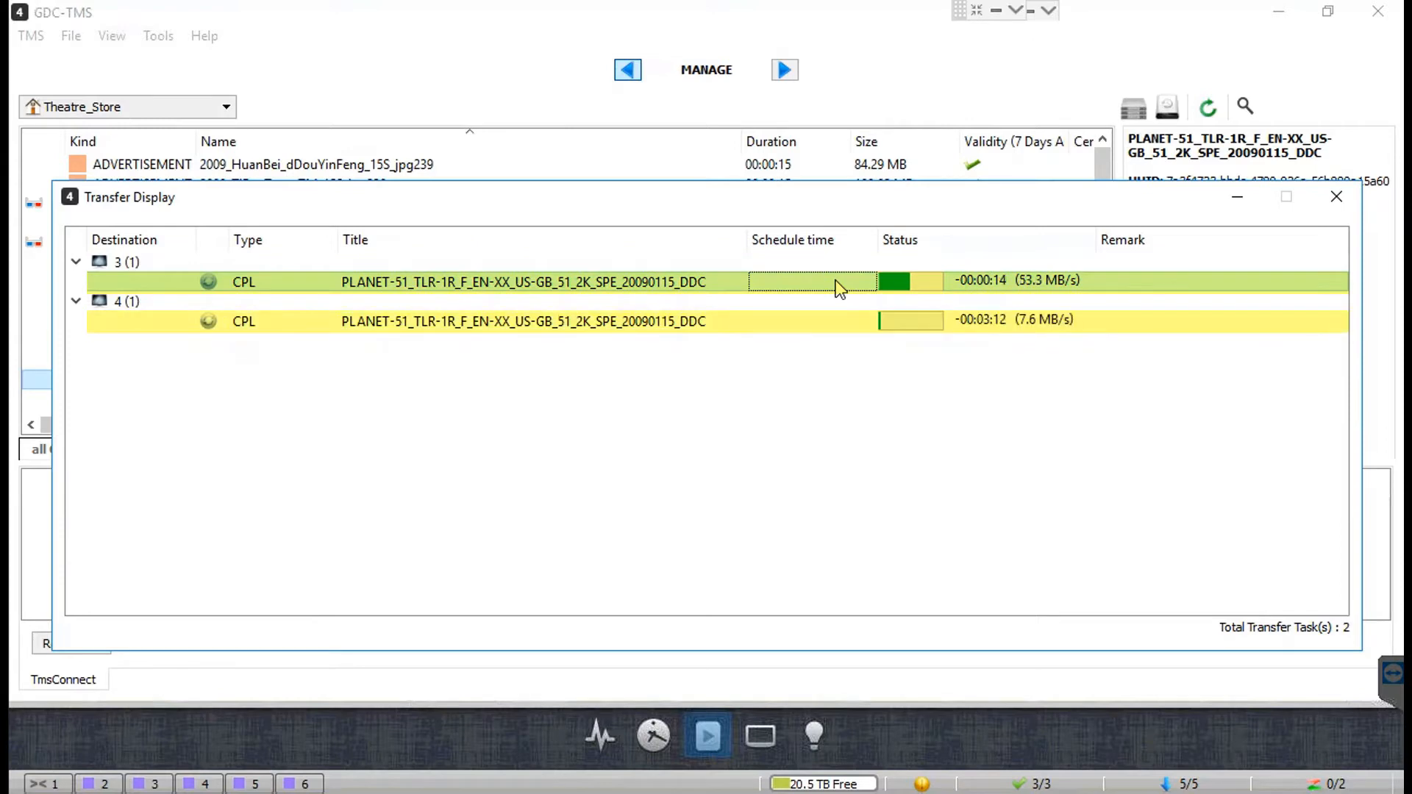
click(837, 323)
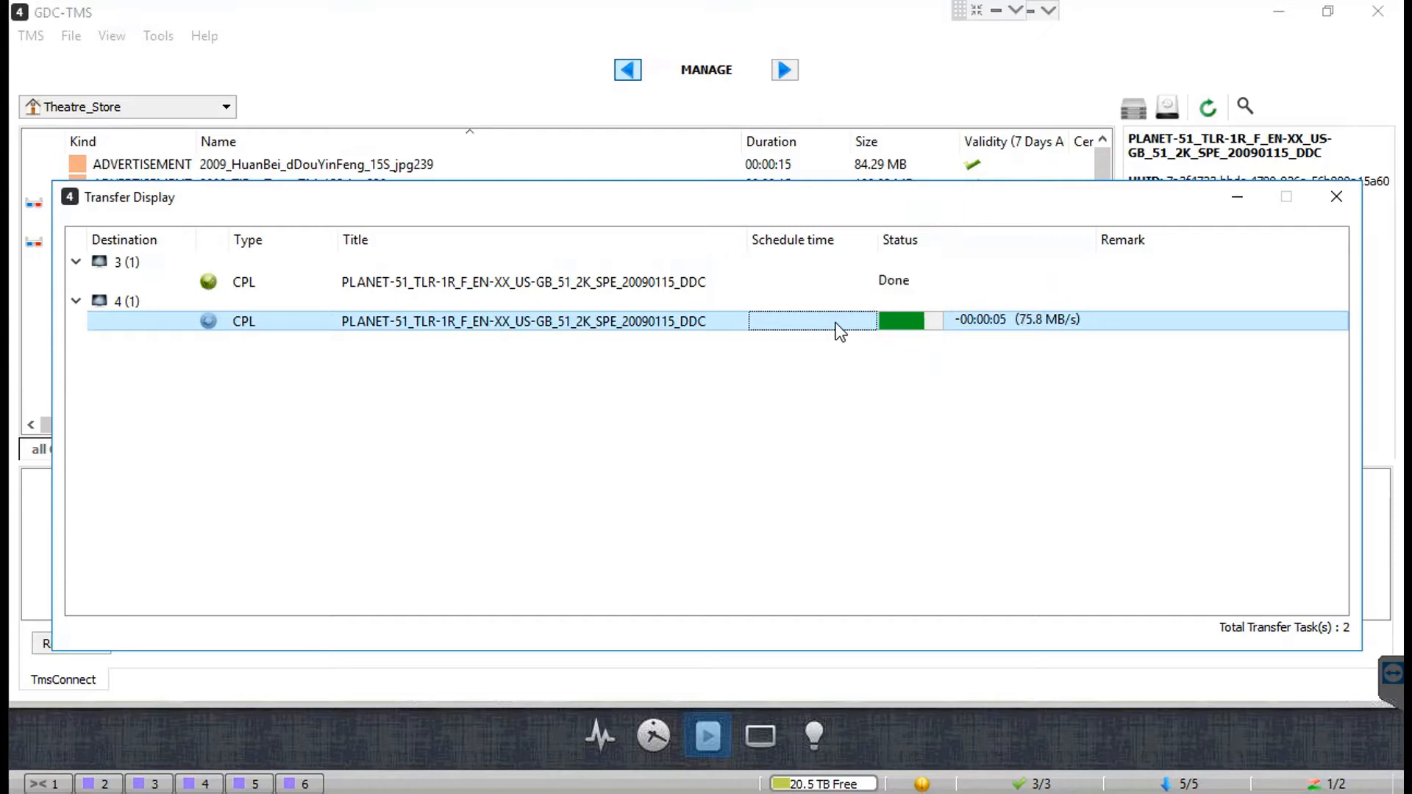
click(1337, 198)
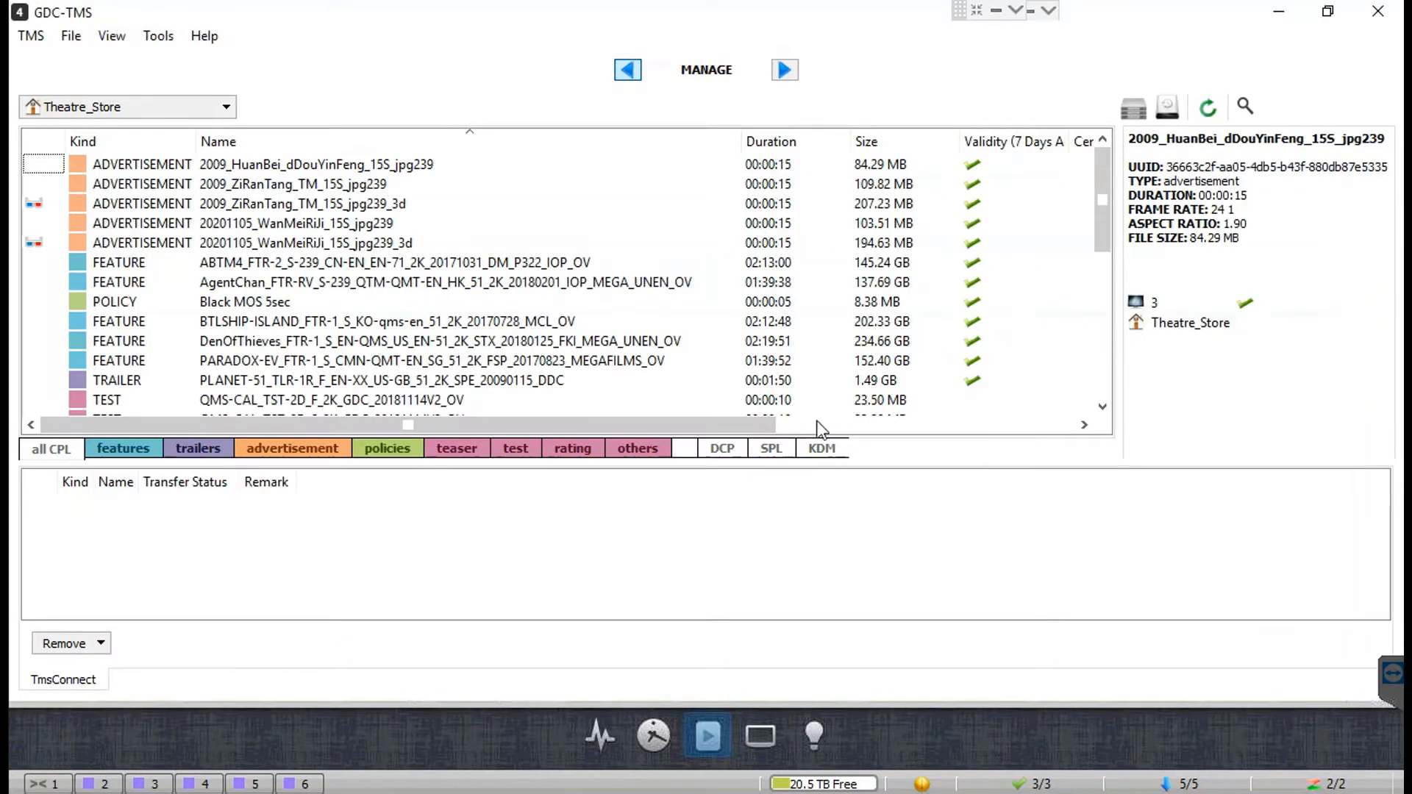
Step: From the SPL list, send playlist QMS-CHK-3D-S with its needed content to screens 3 and 4
click(772, 450)
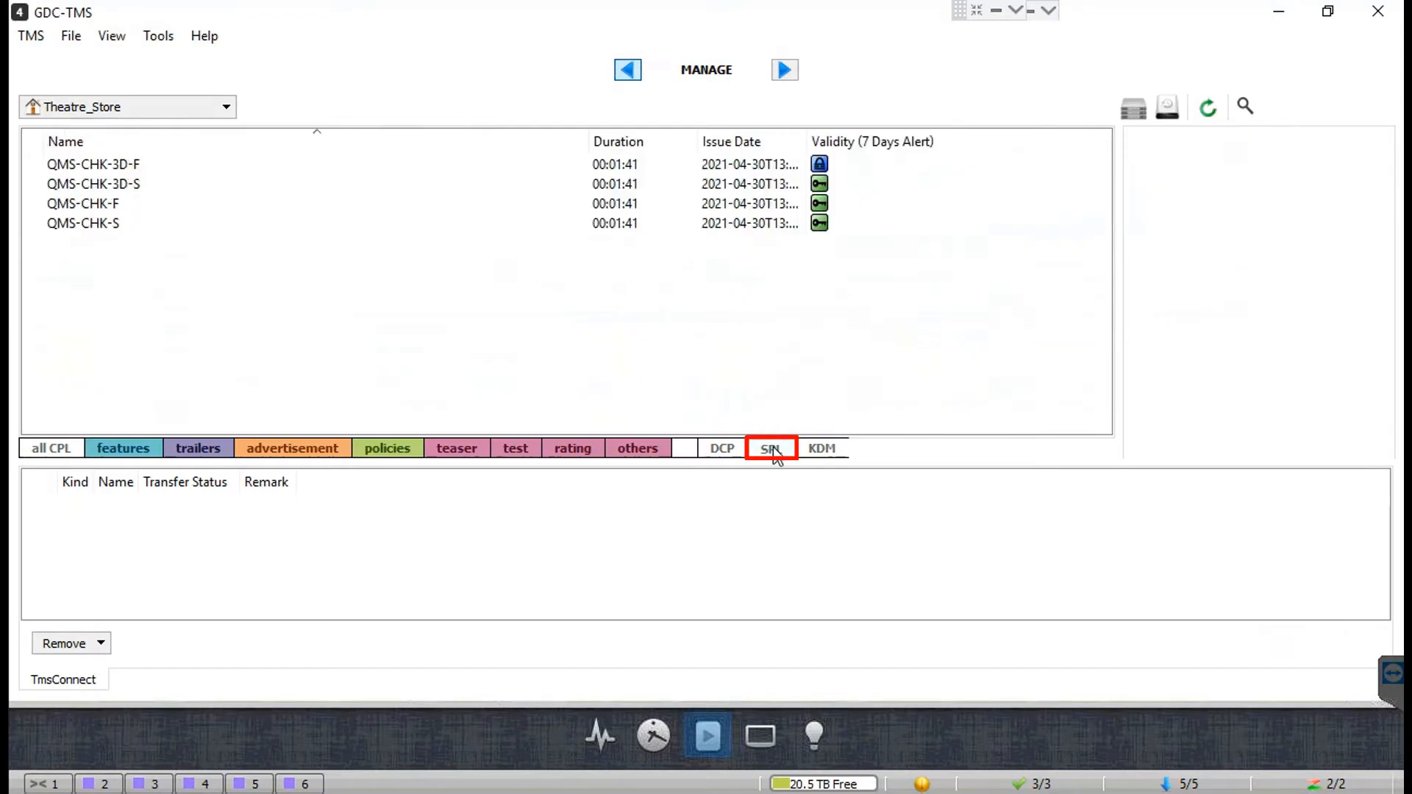
click(122, 167)
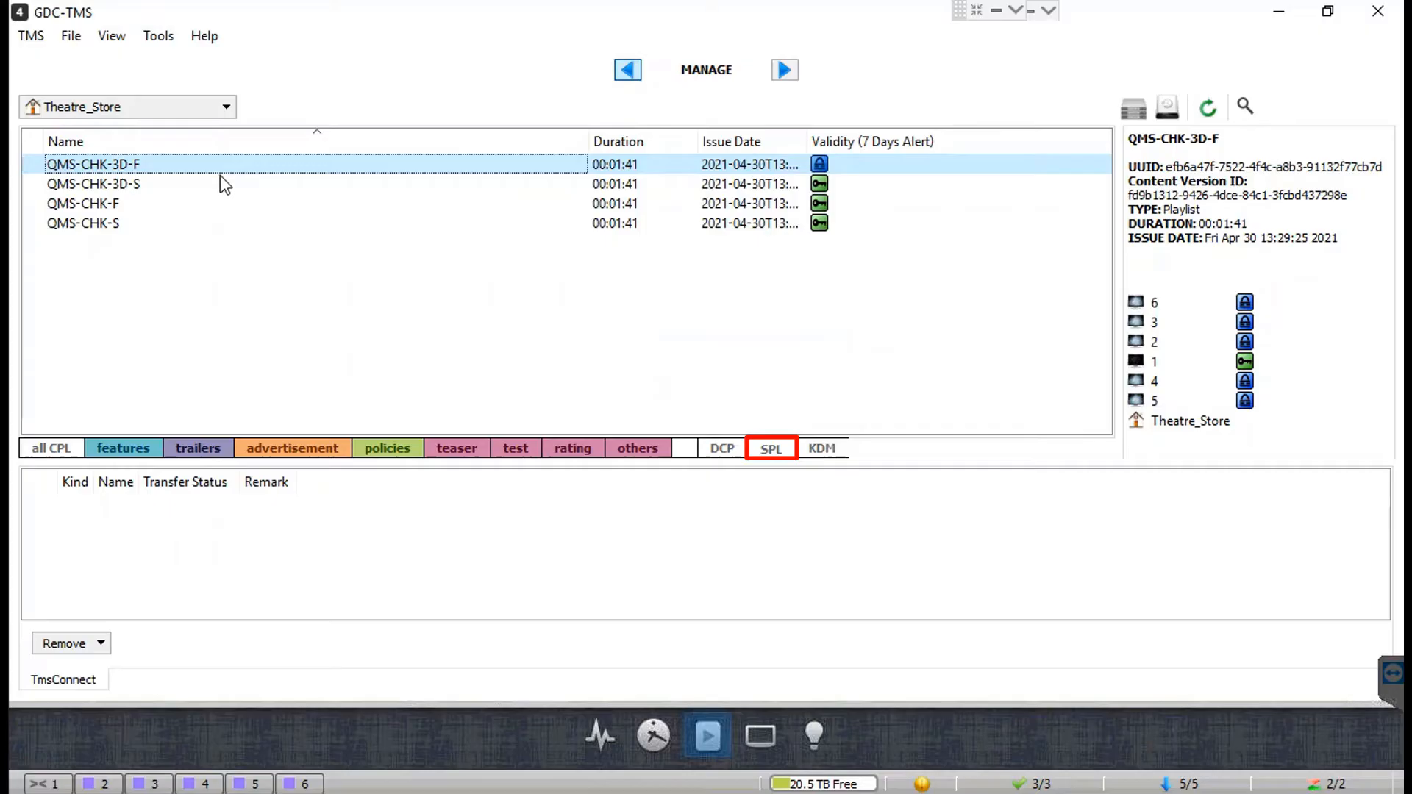
right_click(143, 193)
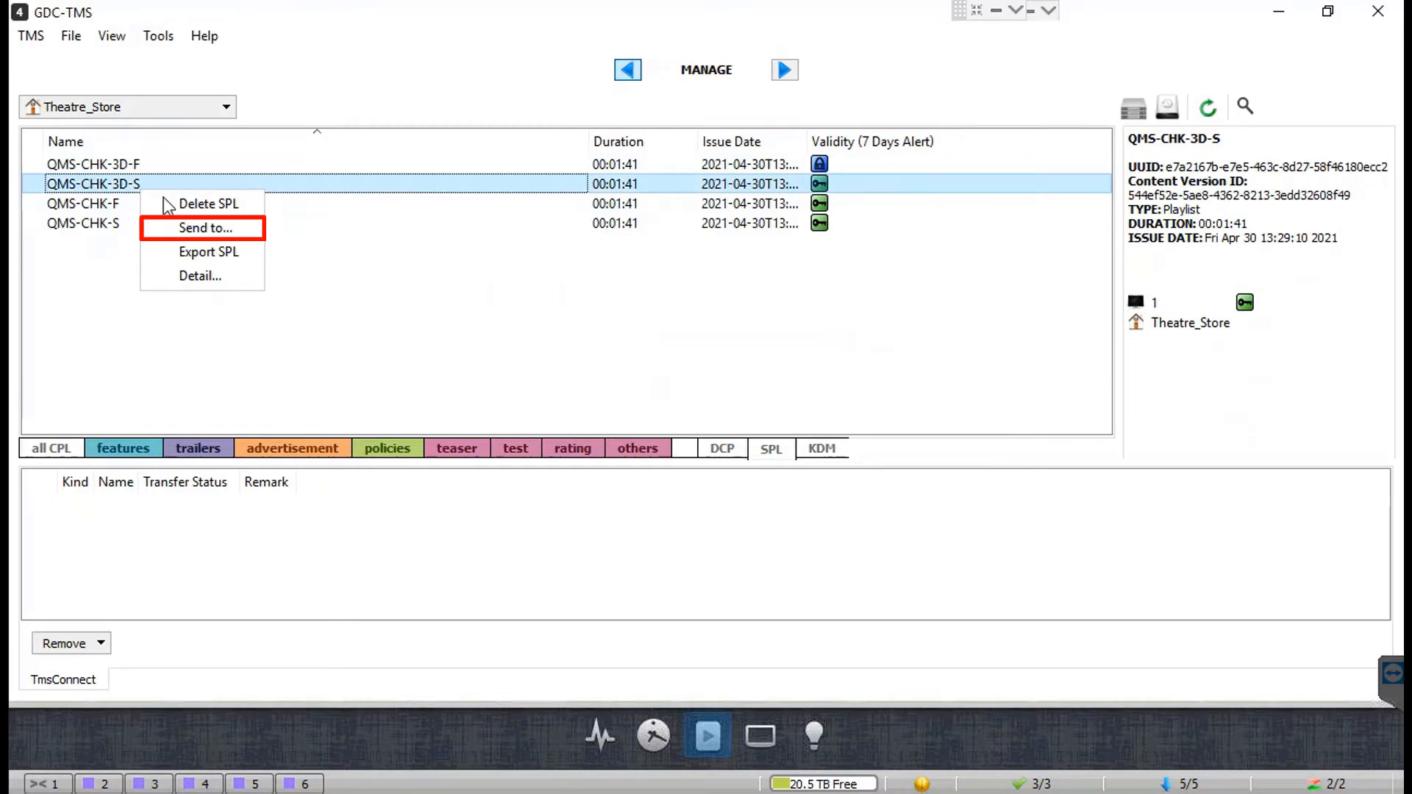
click(231, 233)
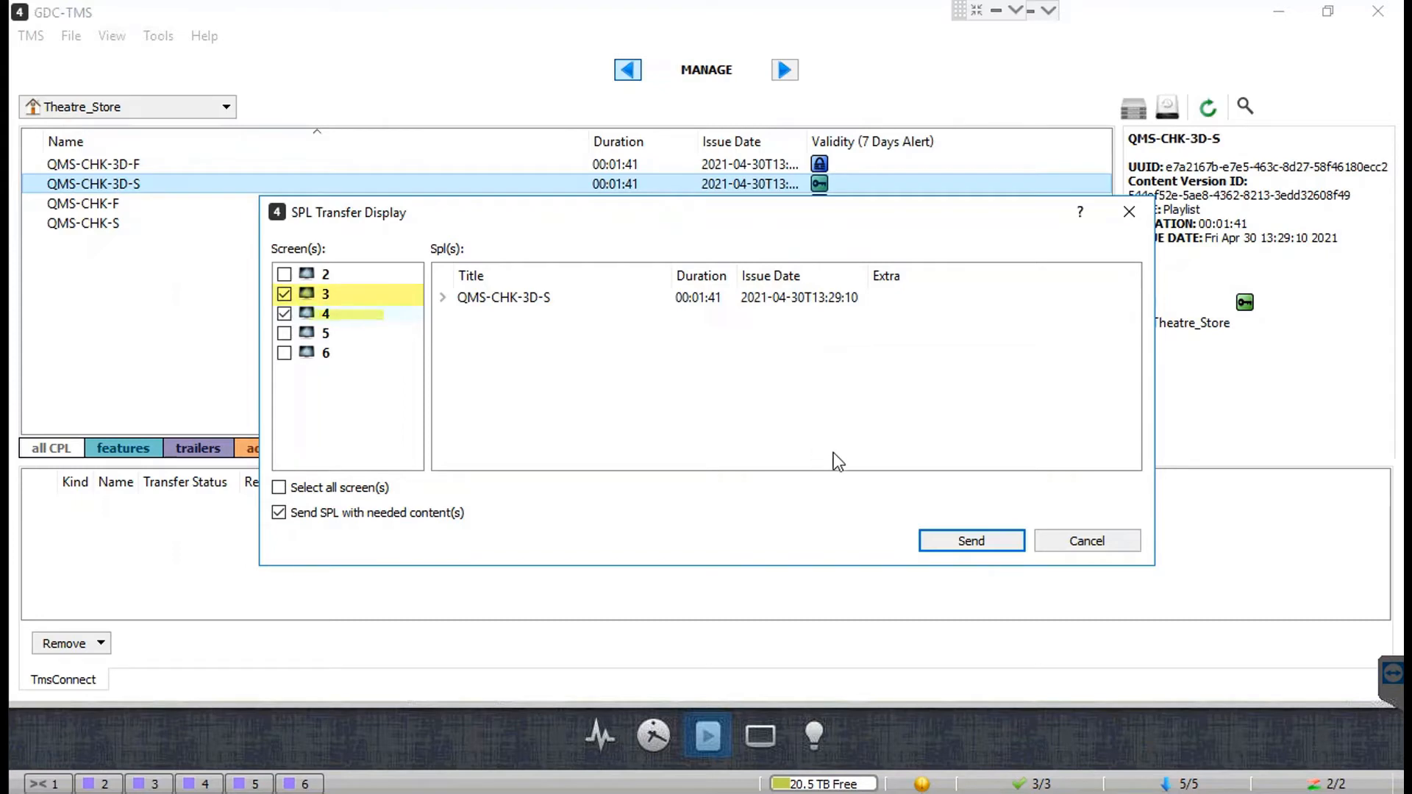
click(991, 542)
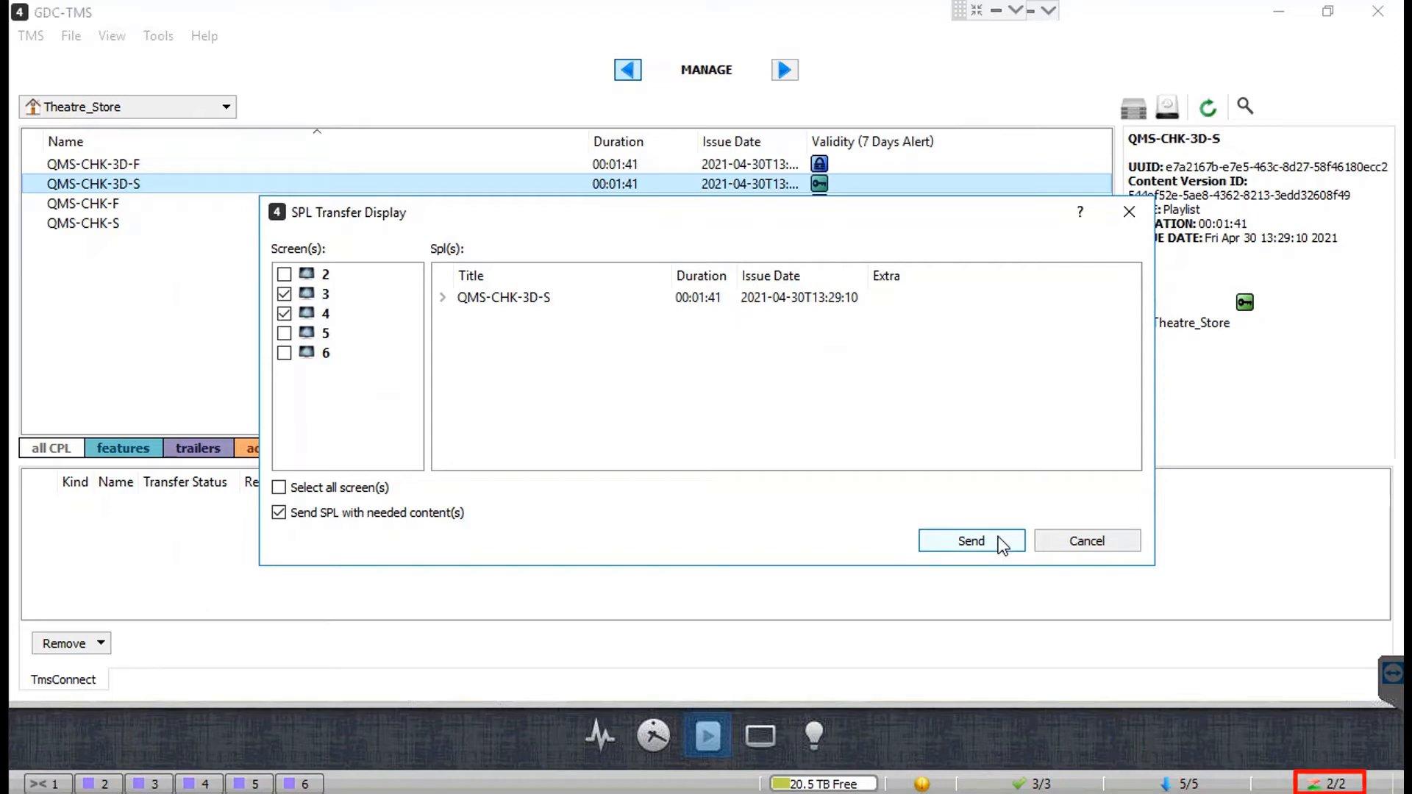
click(999, 538)
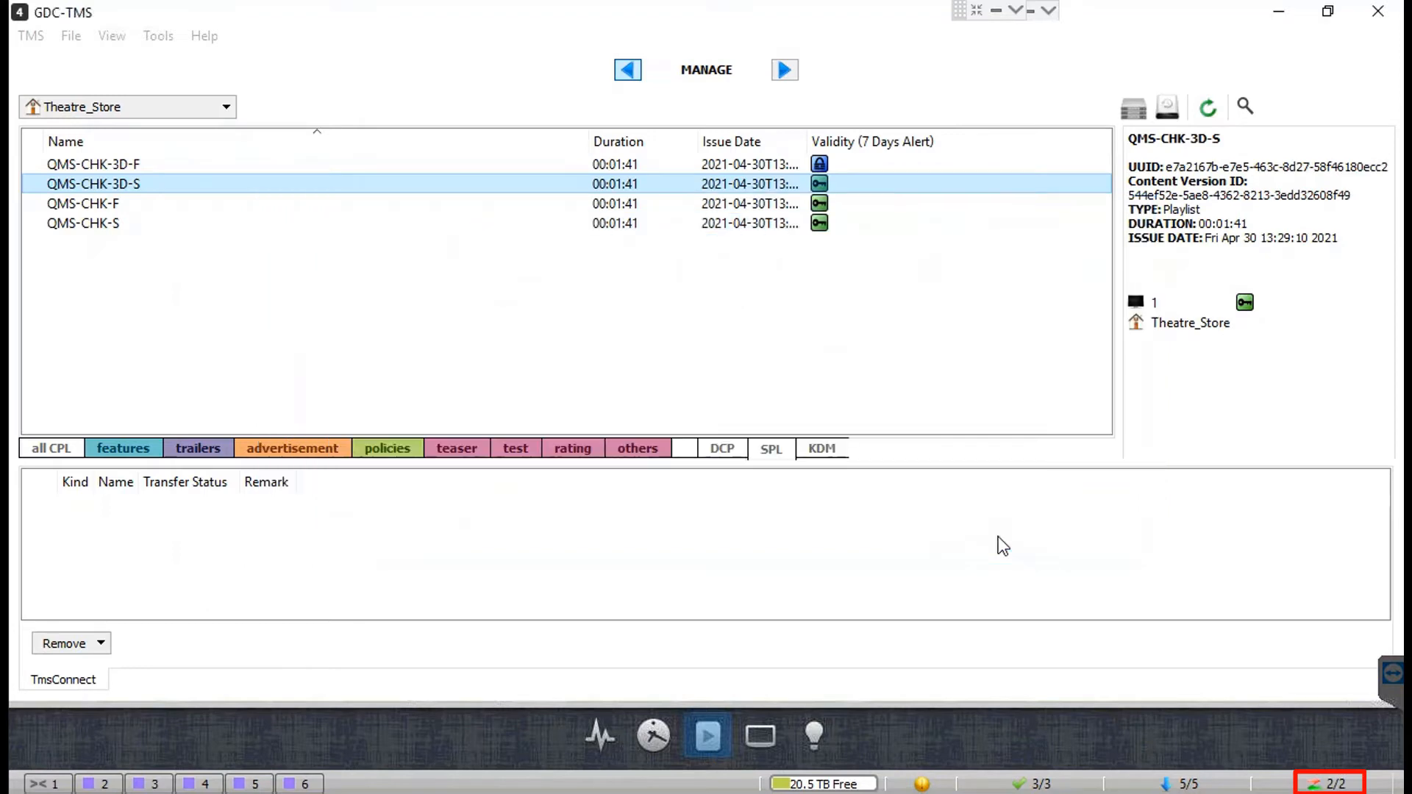
Step: On the all CPL tab, run a full Verify on the PLANET-51 trailer
click(64, 452)
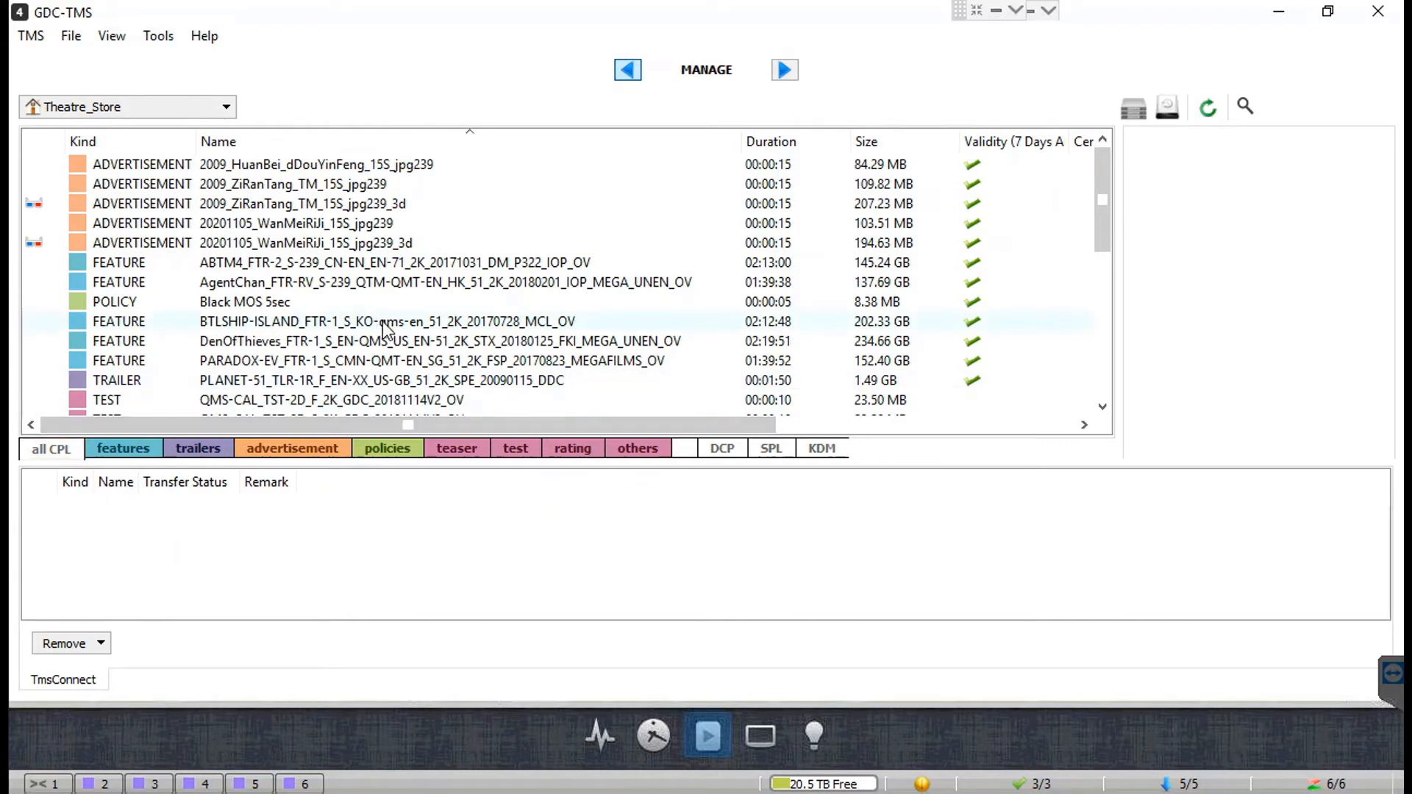
click(340, 384)
right_click(340, 383)
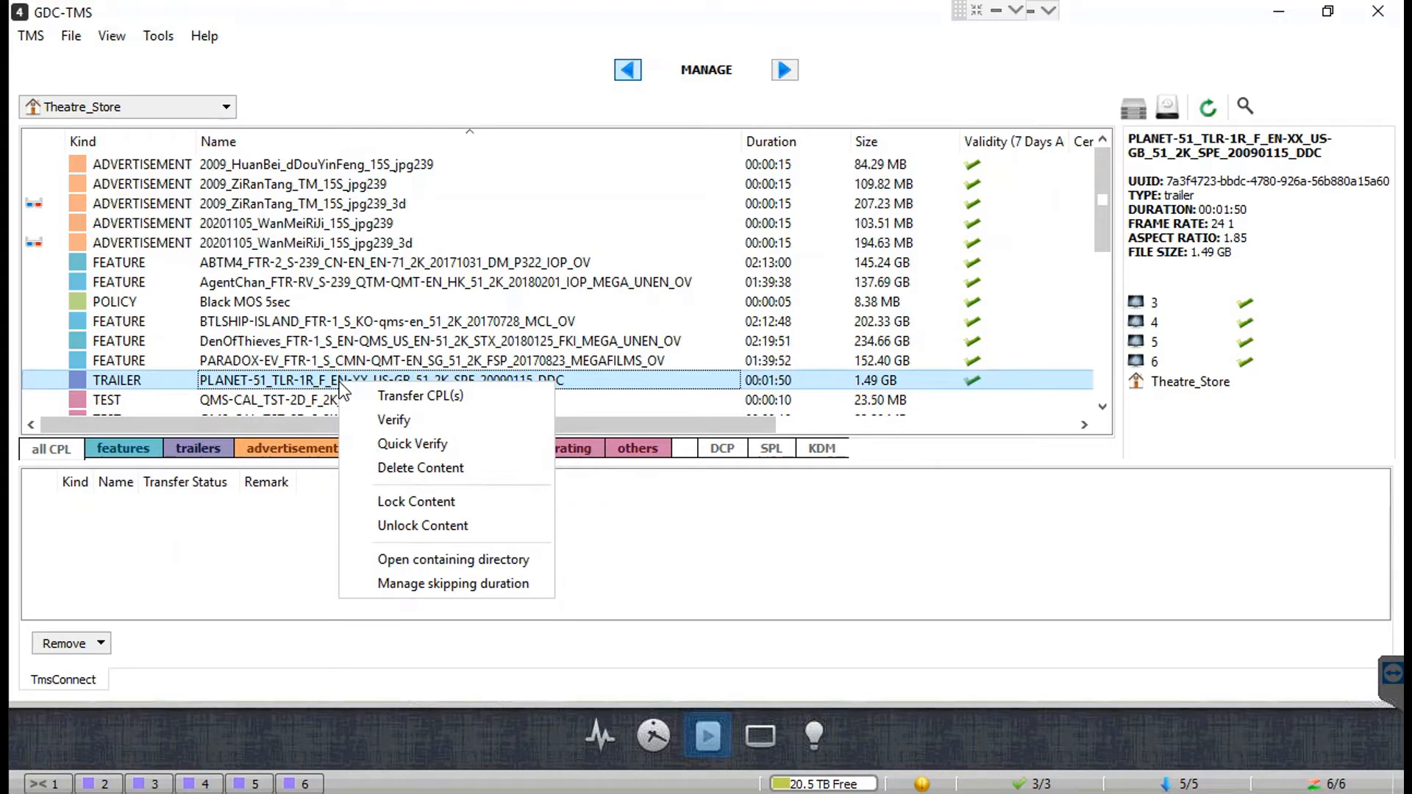
click(497, 421)
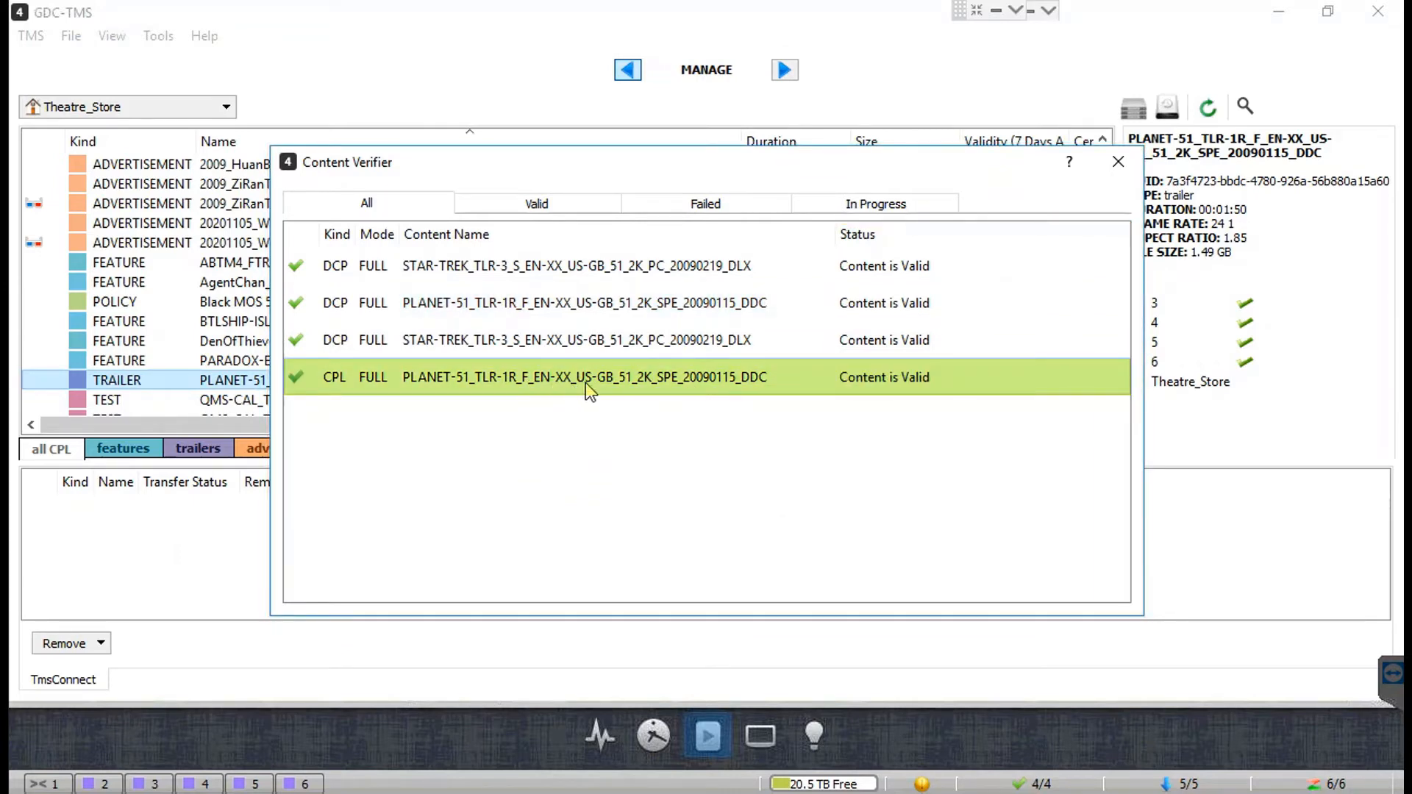
Step: Review the Valid, Failed and In Progress results, then close Content Verifier
click(581, 207)
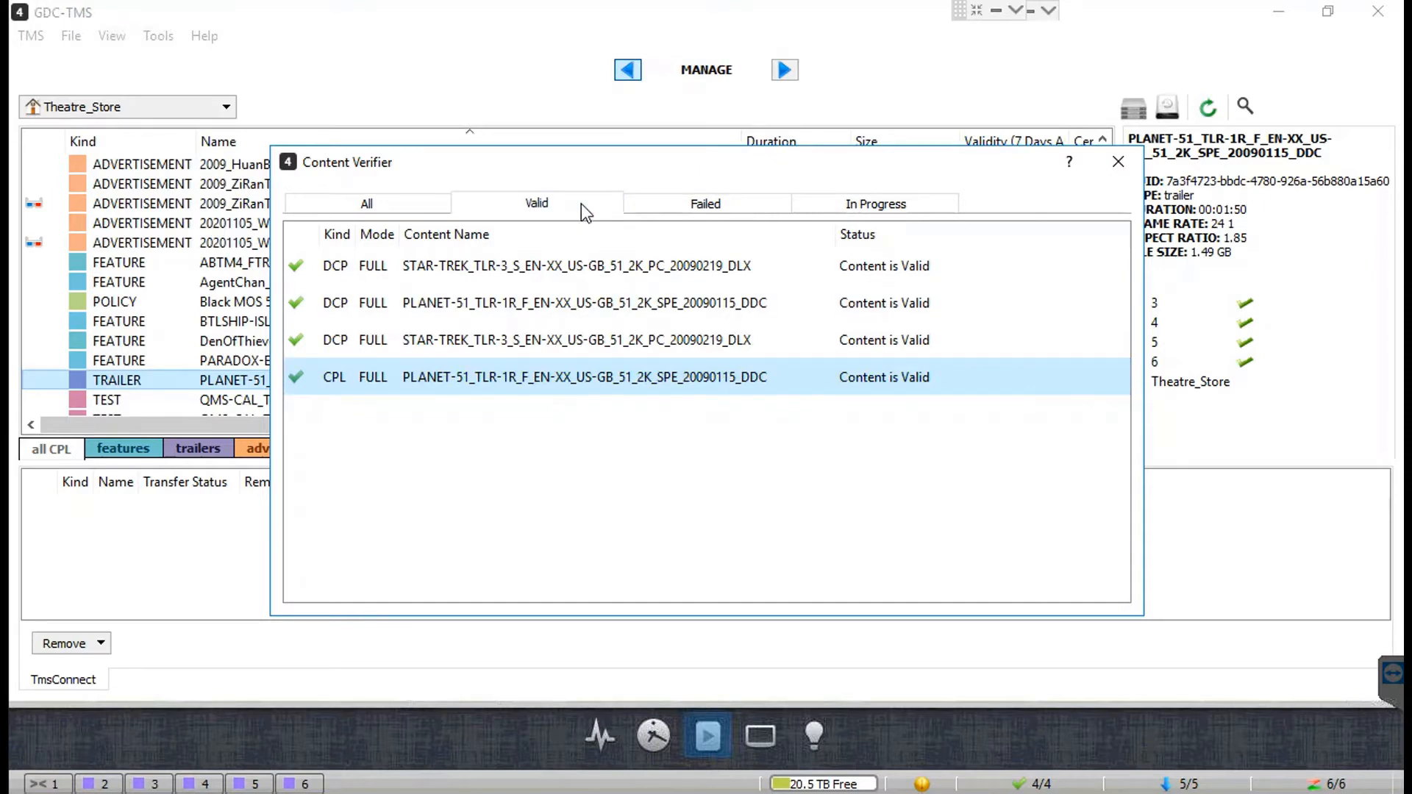
click(780, 202)
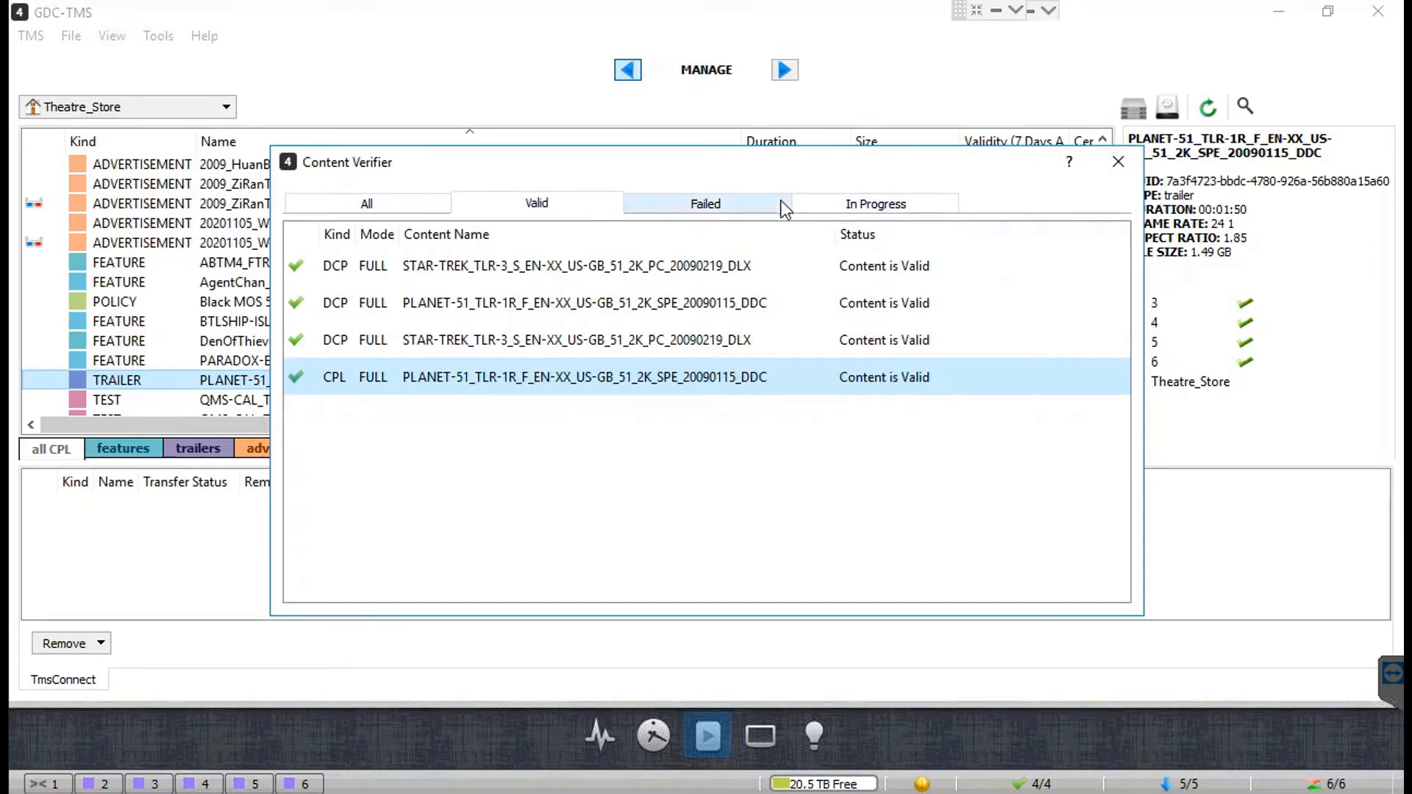
click(913, 209)
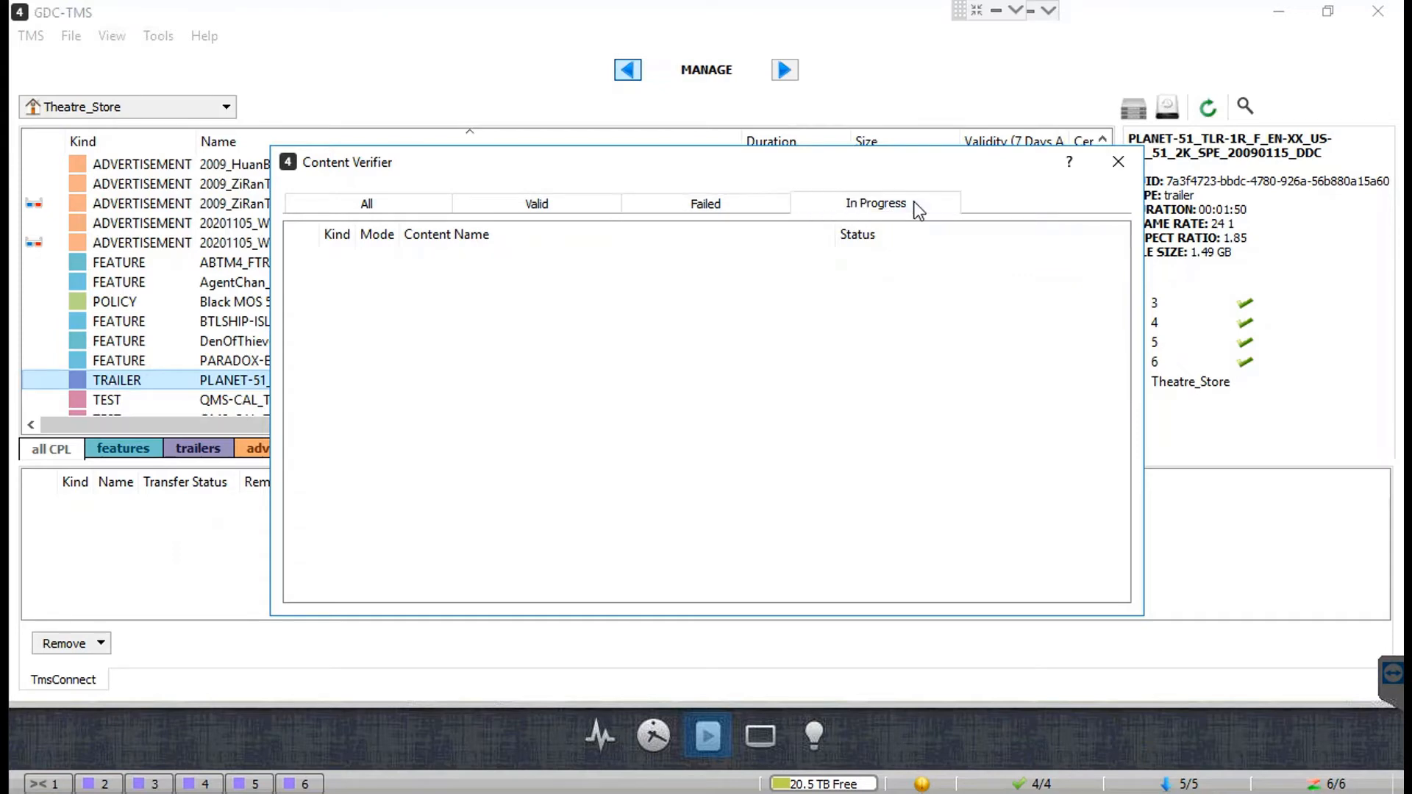
click(478, 211)
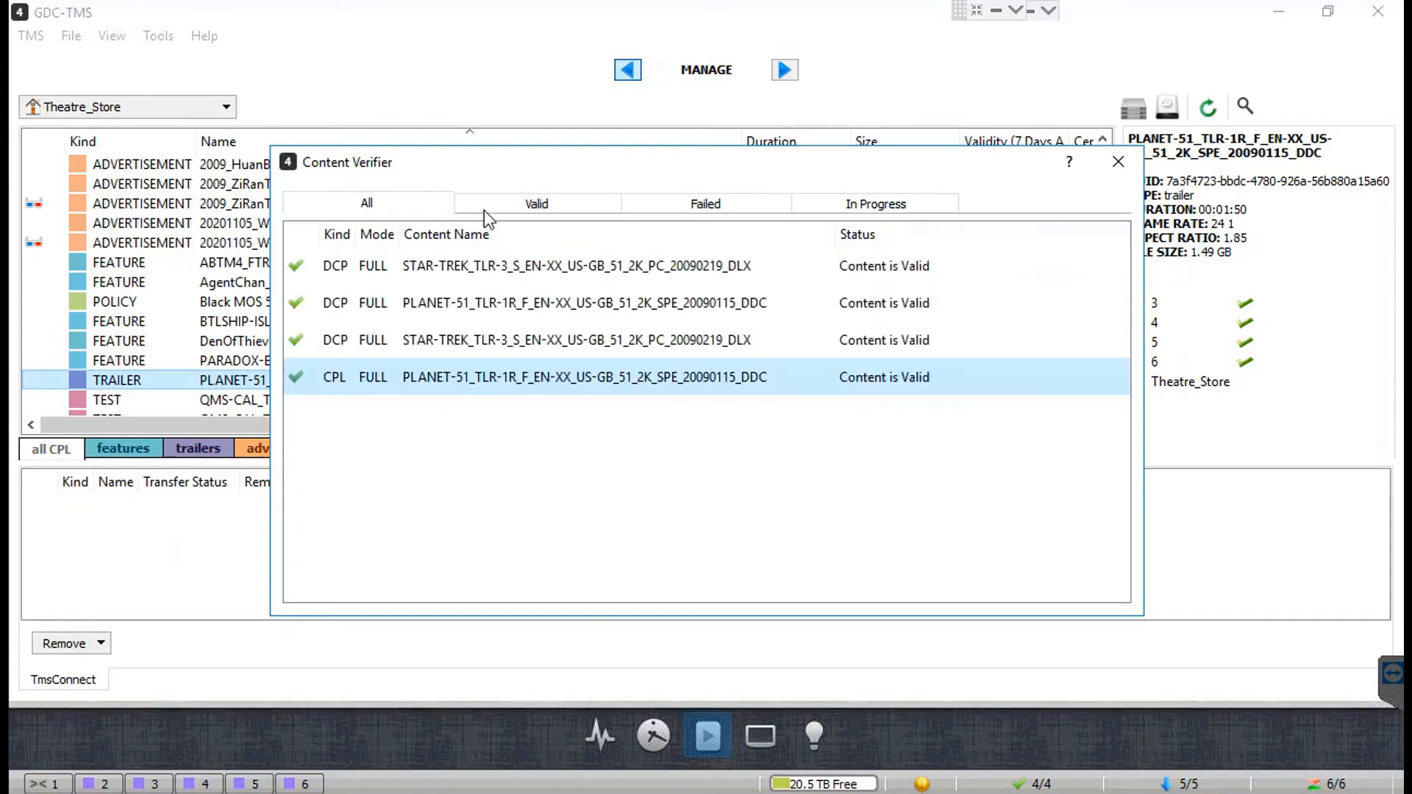
click(1117, 163)
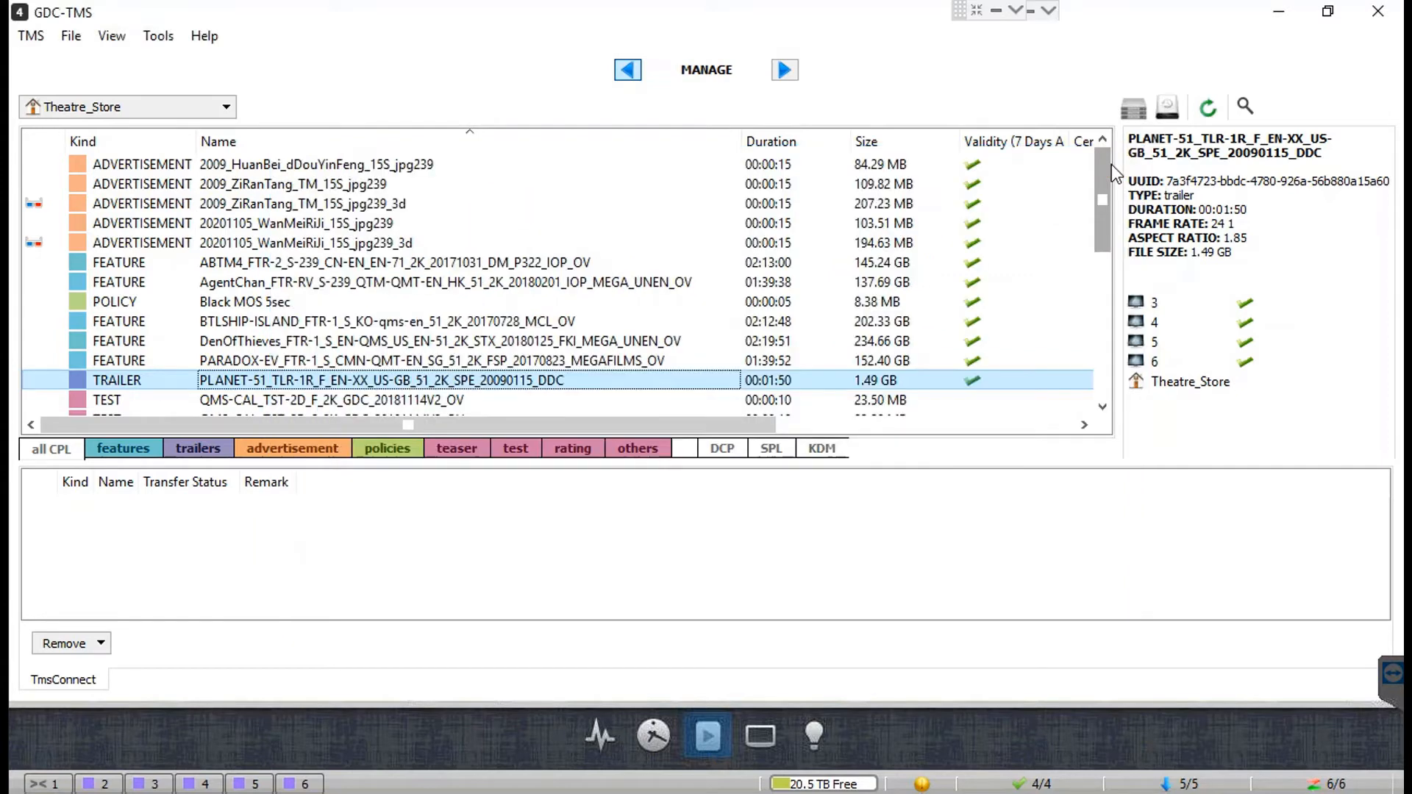
Step: Quick Verify the PLANET-51 trailer and close Content Verifier after the valid QUICK result
right_click(610, 381)
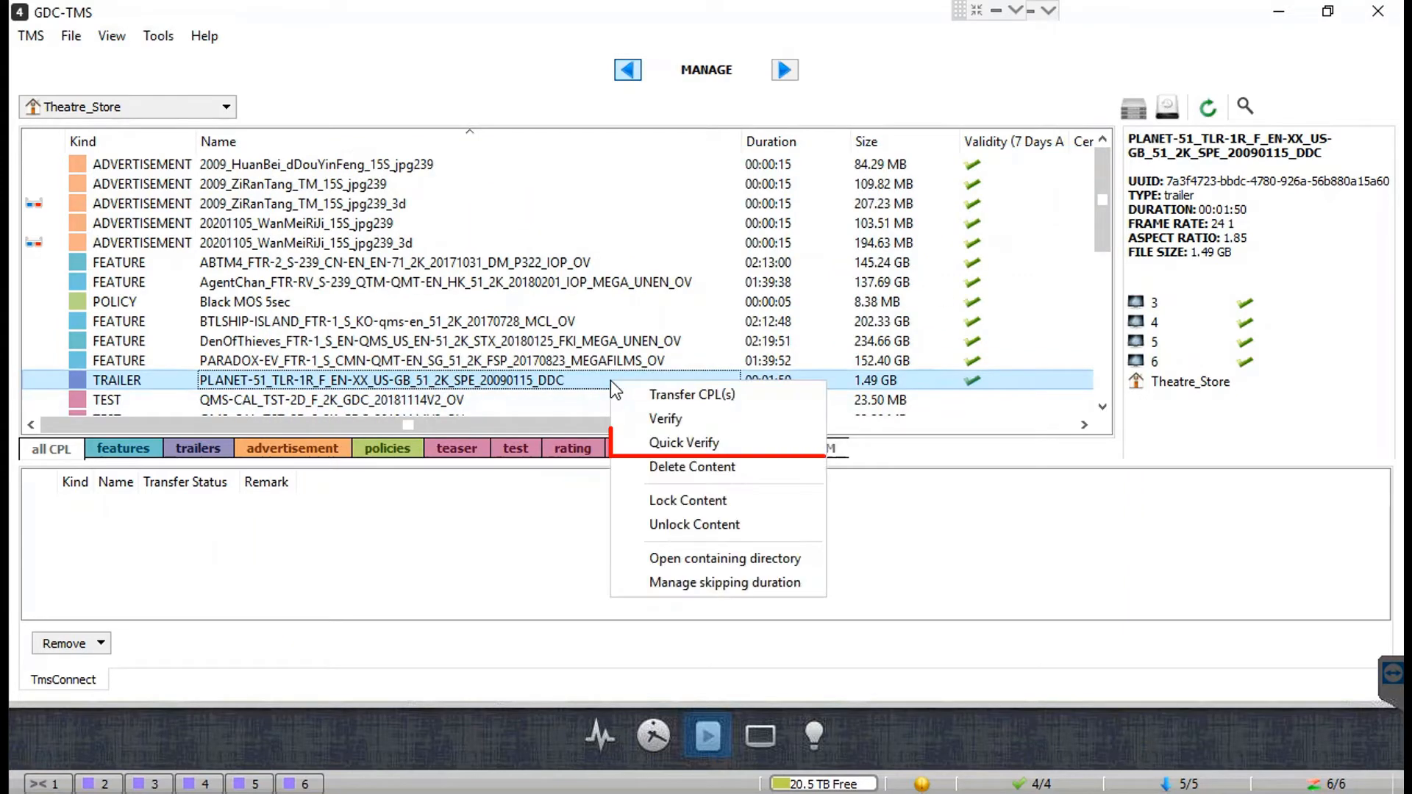
click(732, 441)
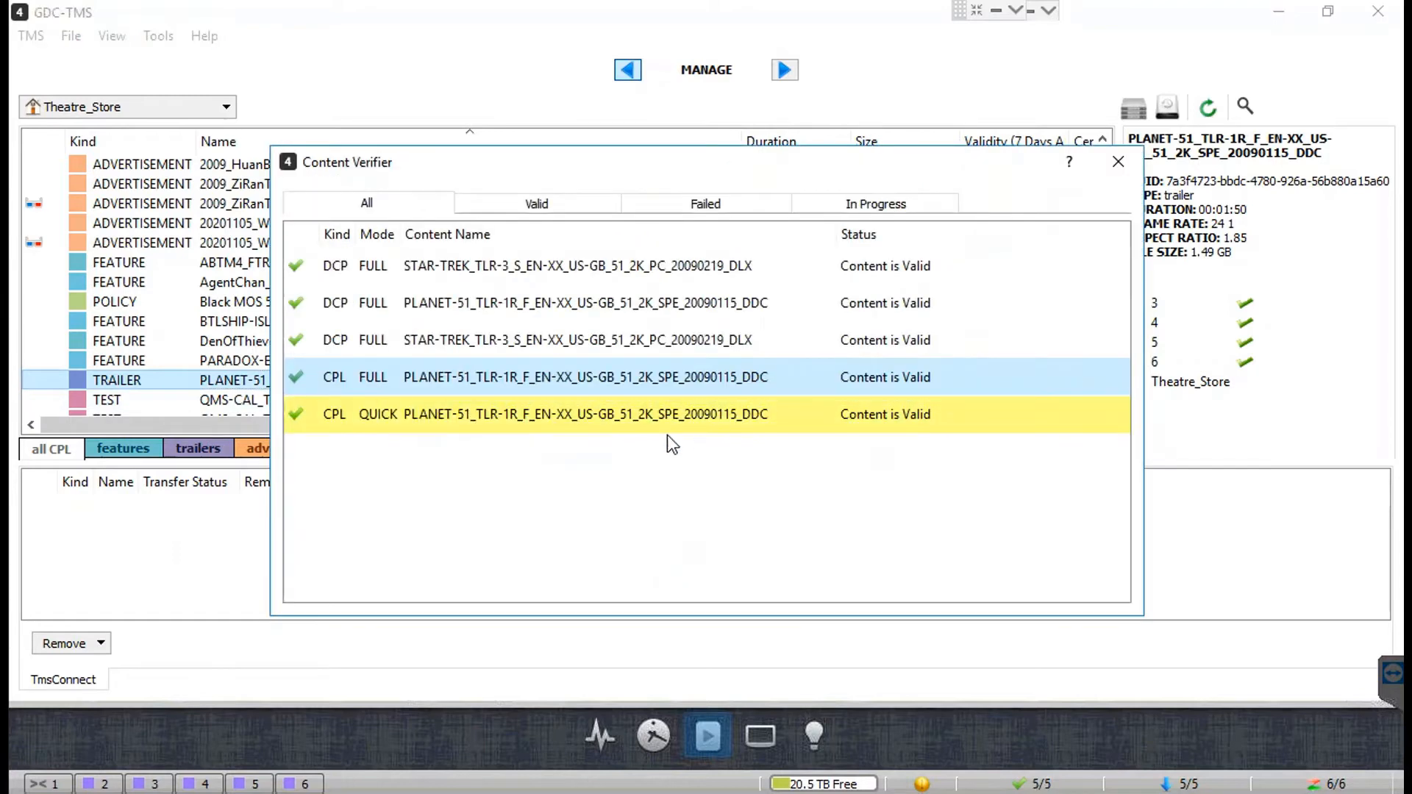
click(1117, 163)
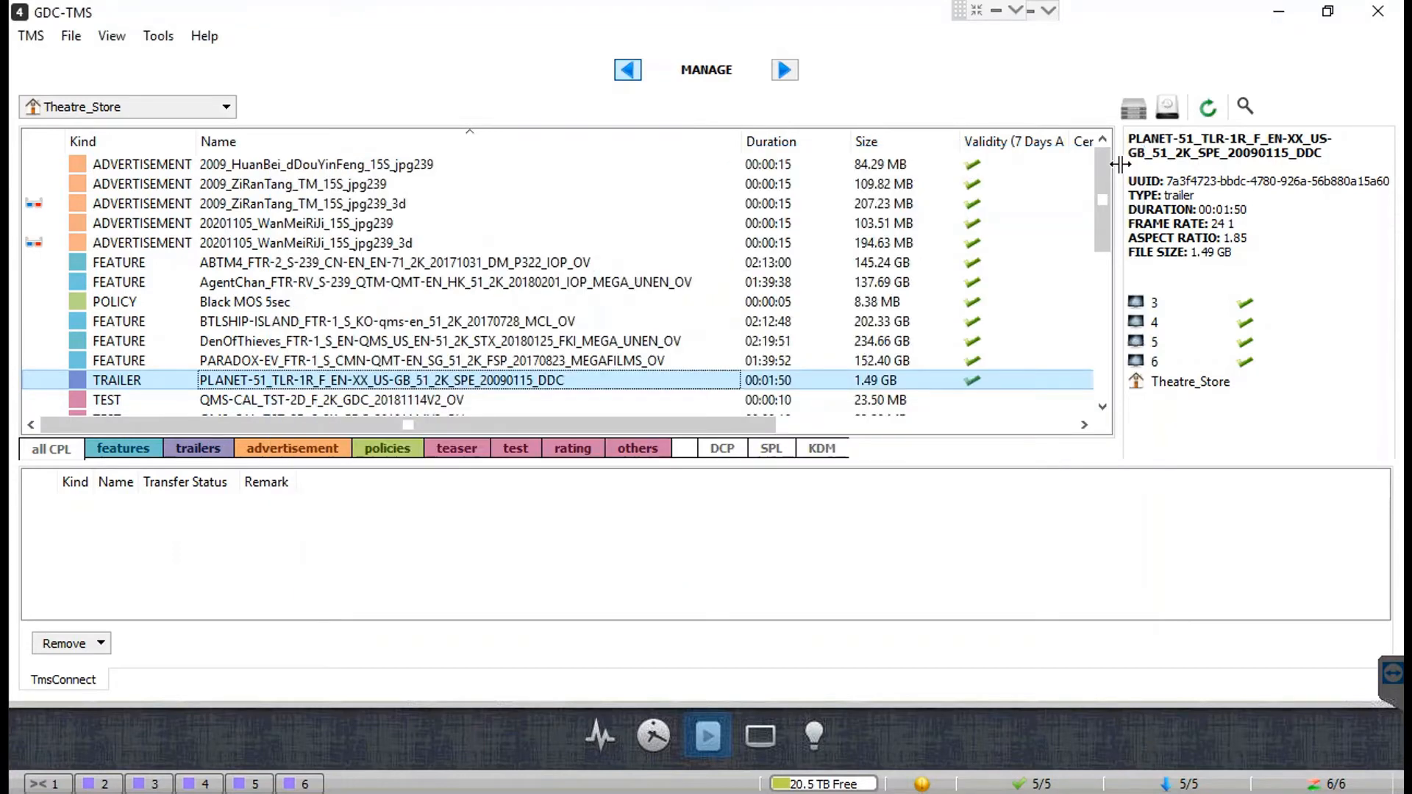
Step: Delete the PLANET-51 trailer from screen 4 only, then switch to the KDM list
right_click(653, 381)
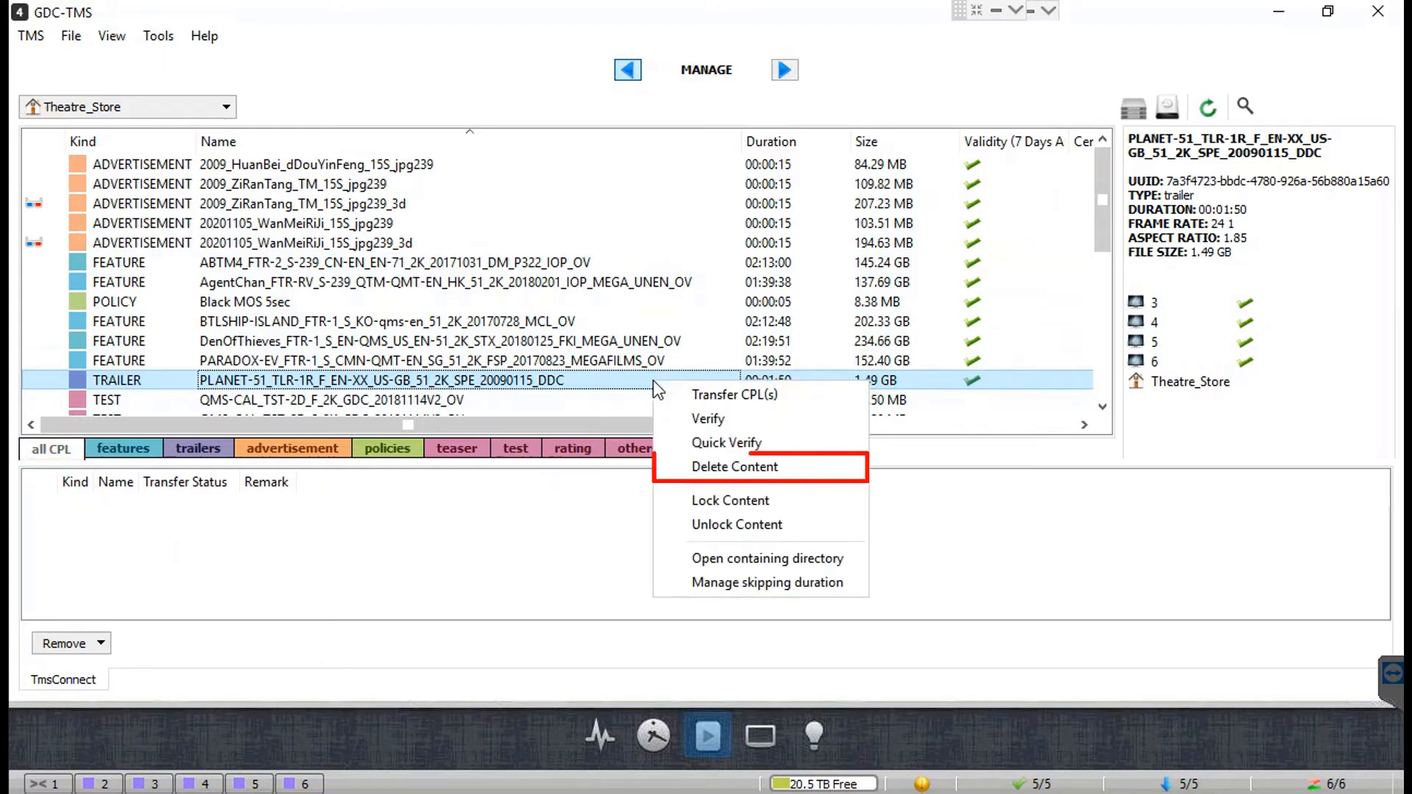
click(806, 465)
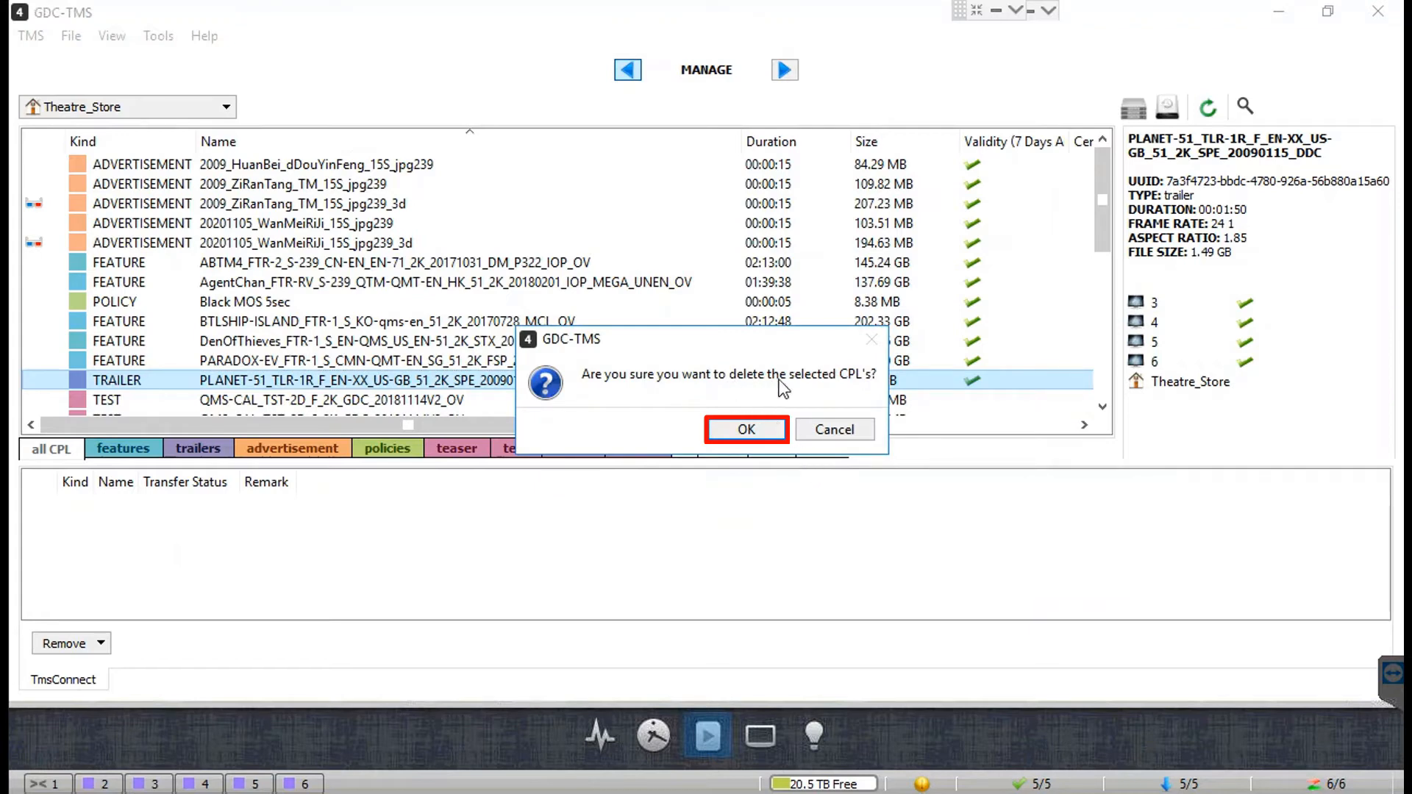
click(778, 430)
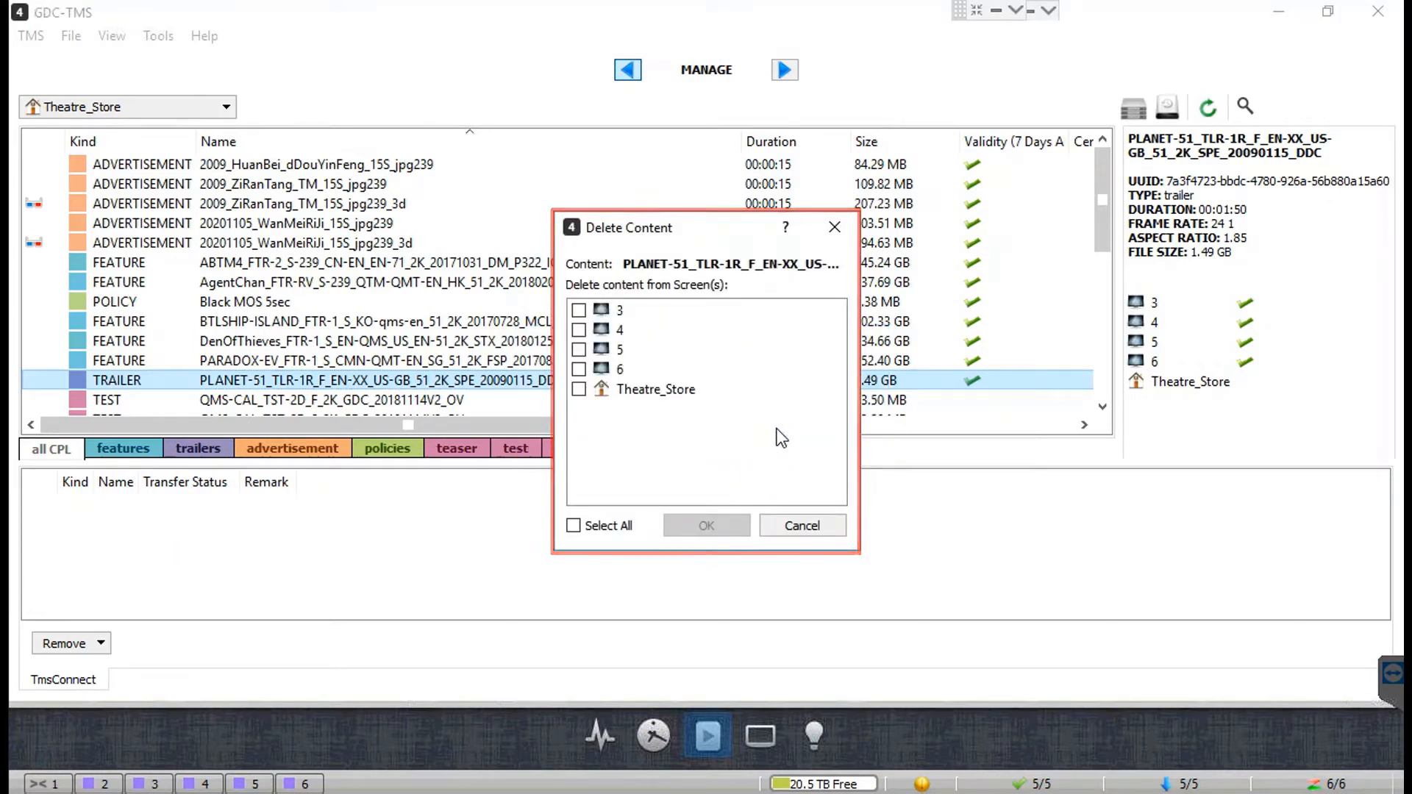
click(580, 331)
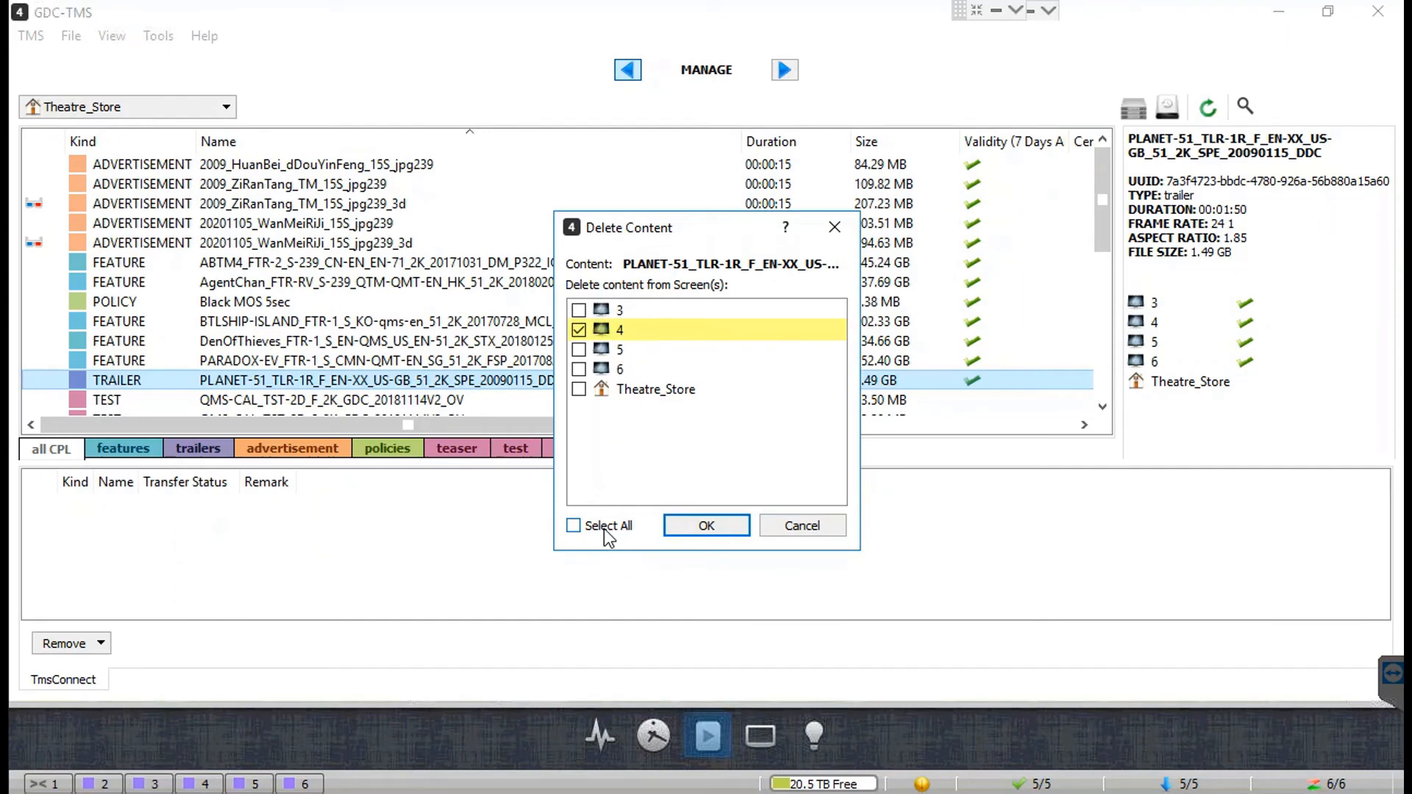
click(733, 528)
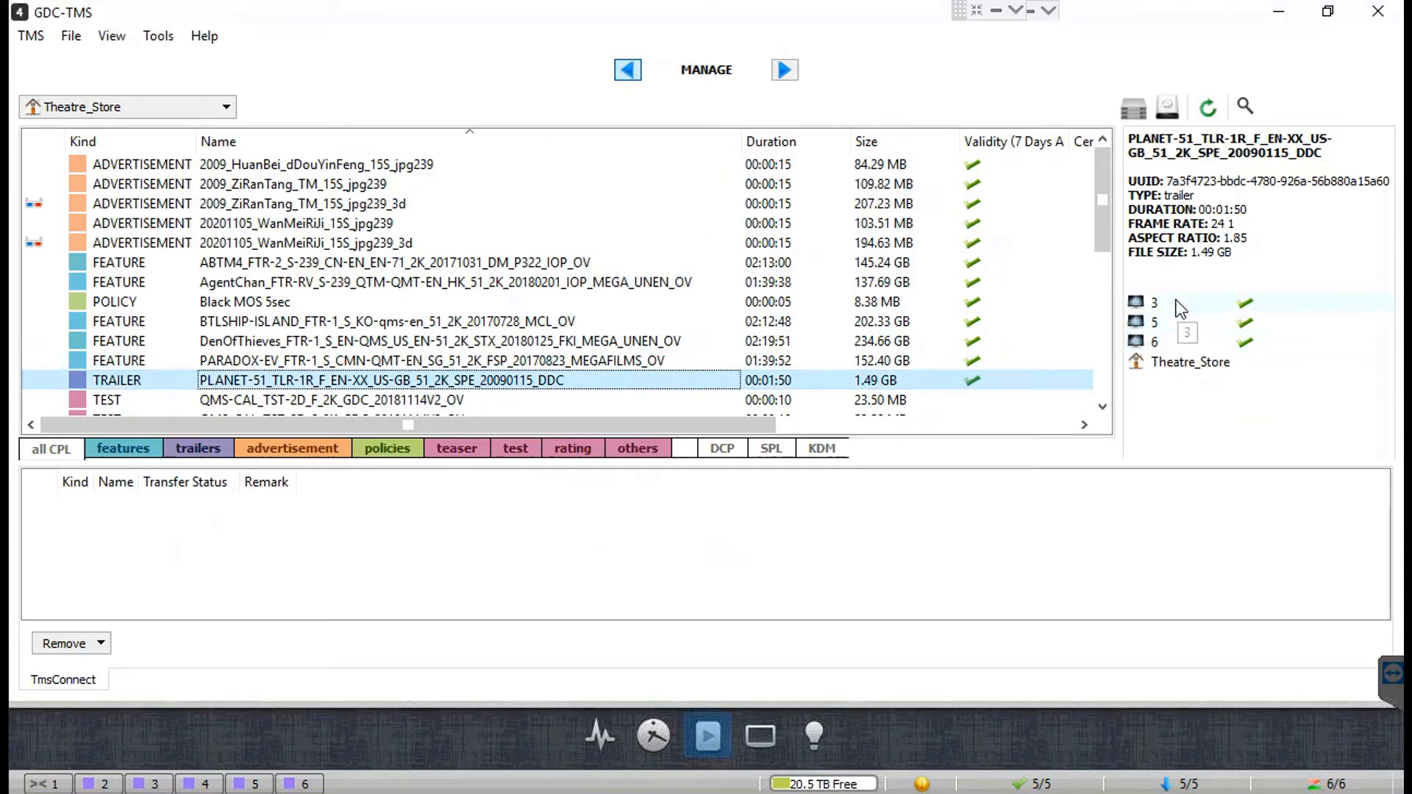
click(821, 449)
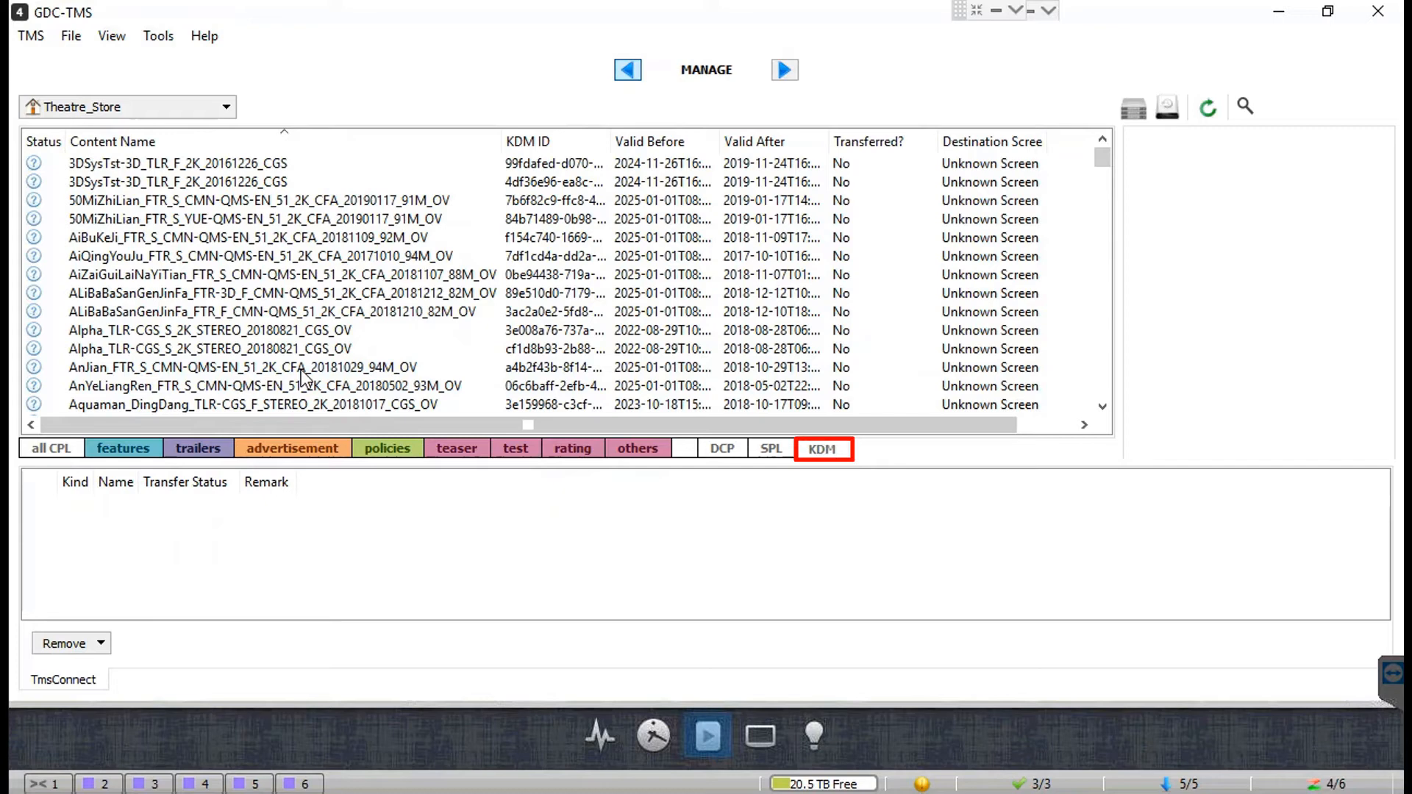
Step: Select the Alpha_TLR KDM, look at its actions menu, and dismiss it unchanged
click(300, 332)
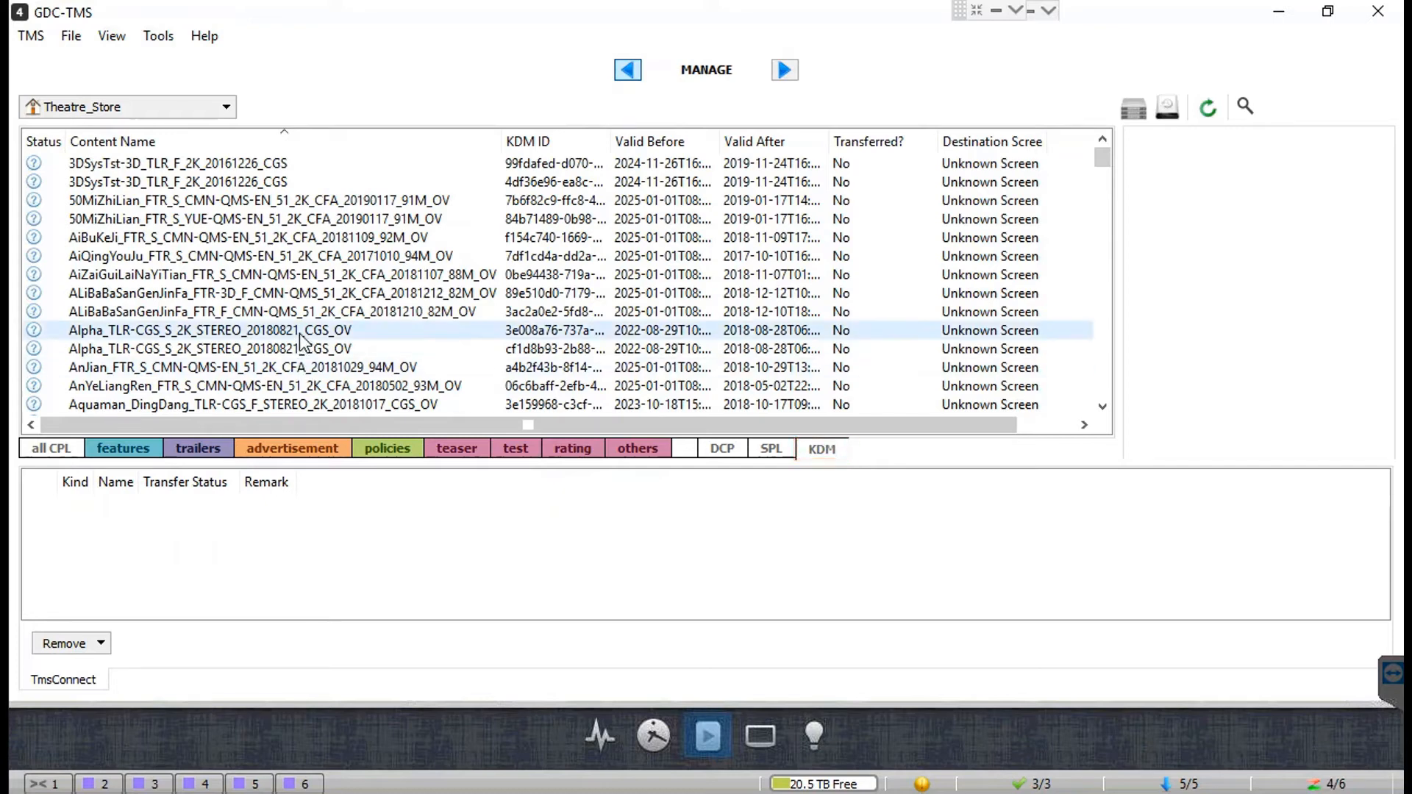
right_click(299, 333)
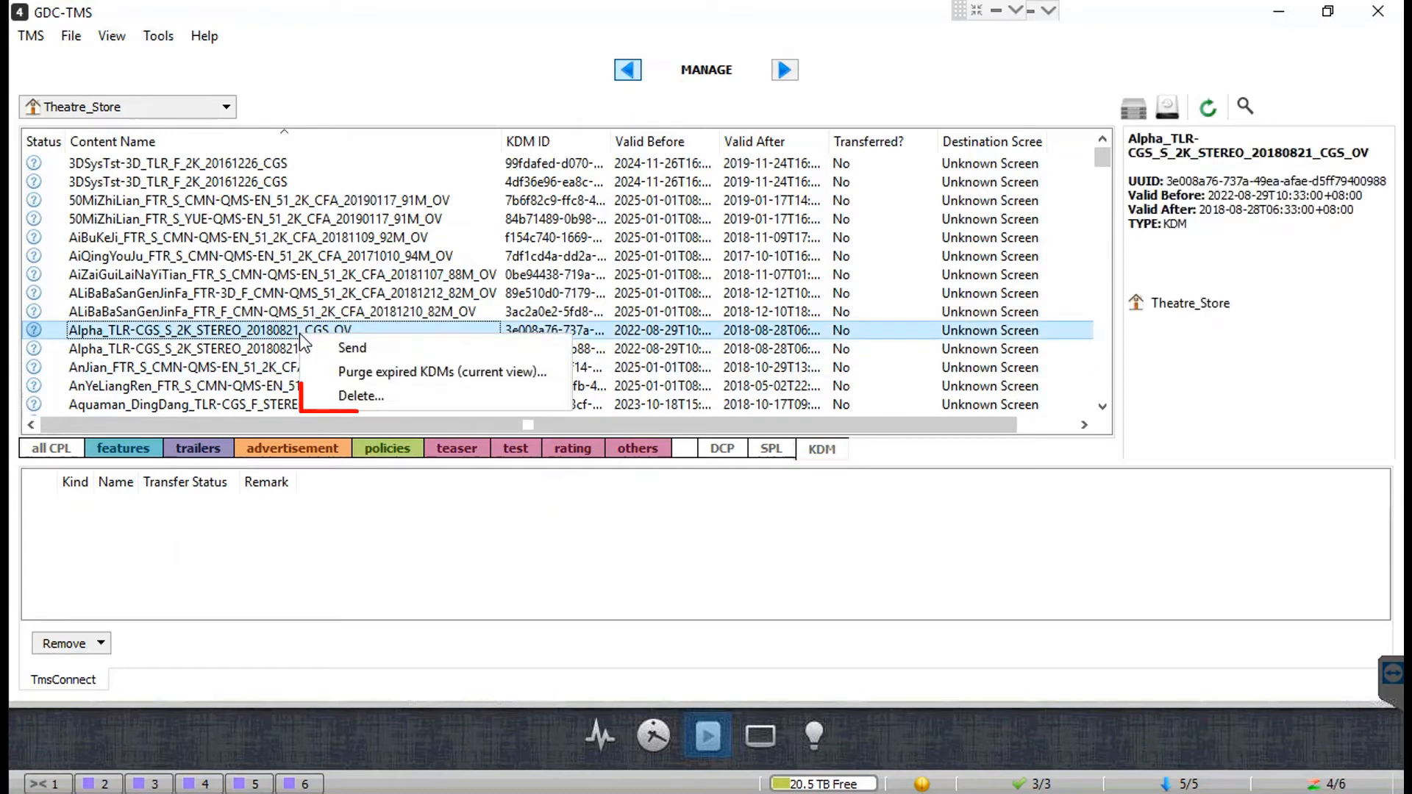
click(384, 351)
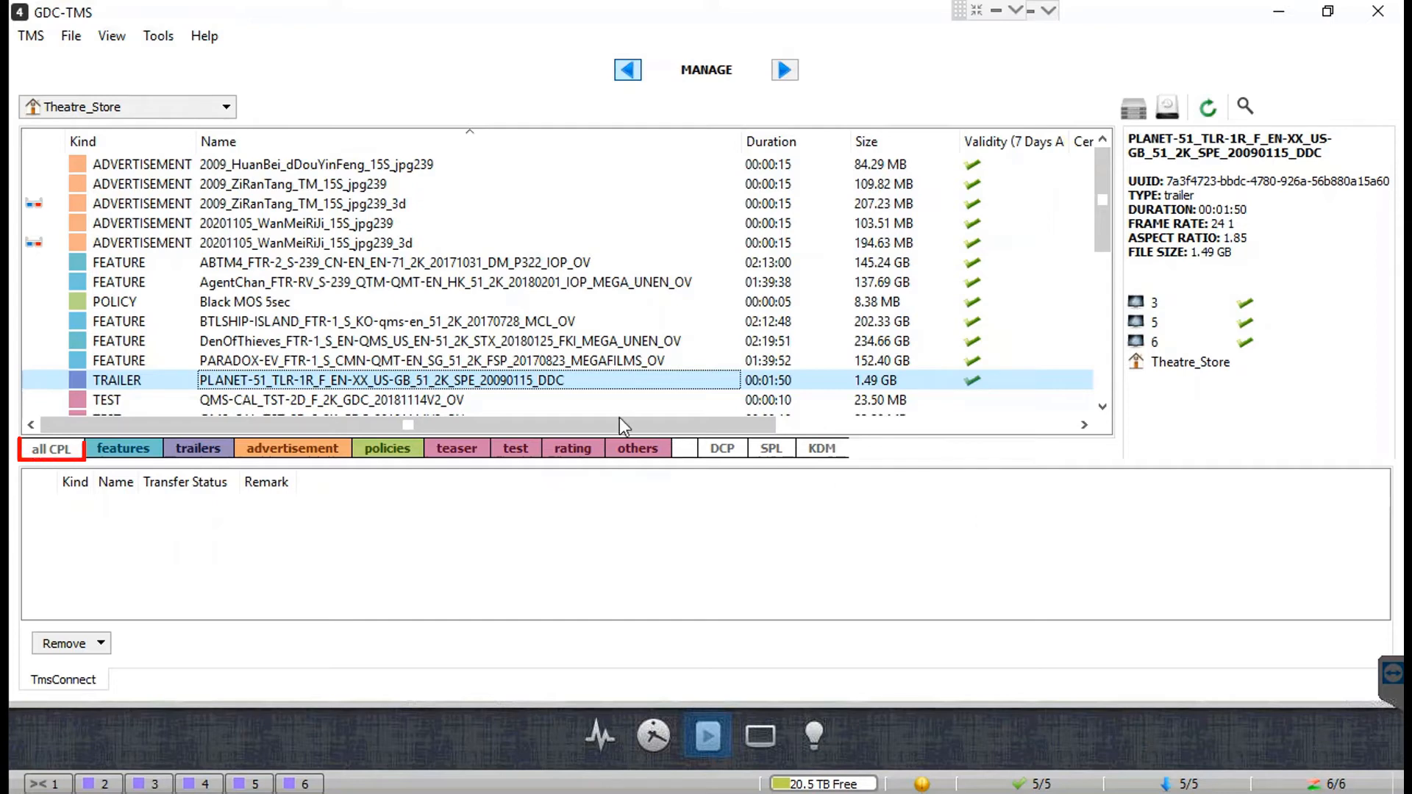
Step: Lock Content for the PLANET-51 trailer on screens 5 and 6
right_click(567, 383)
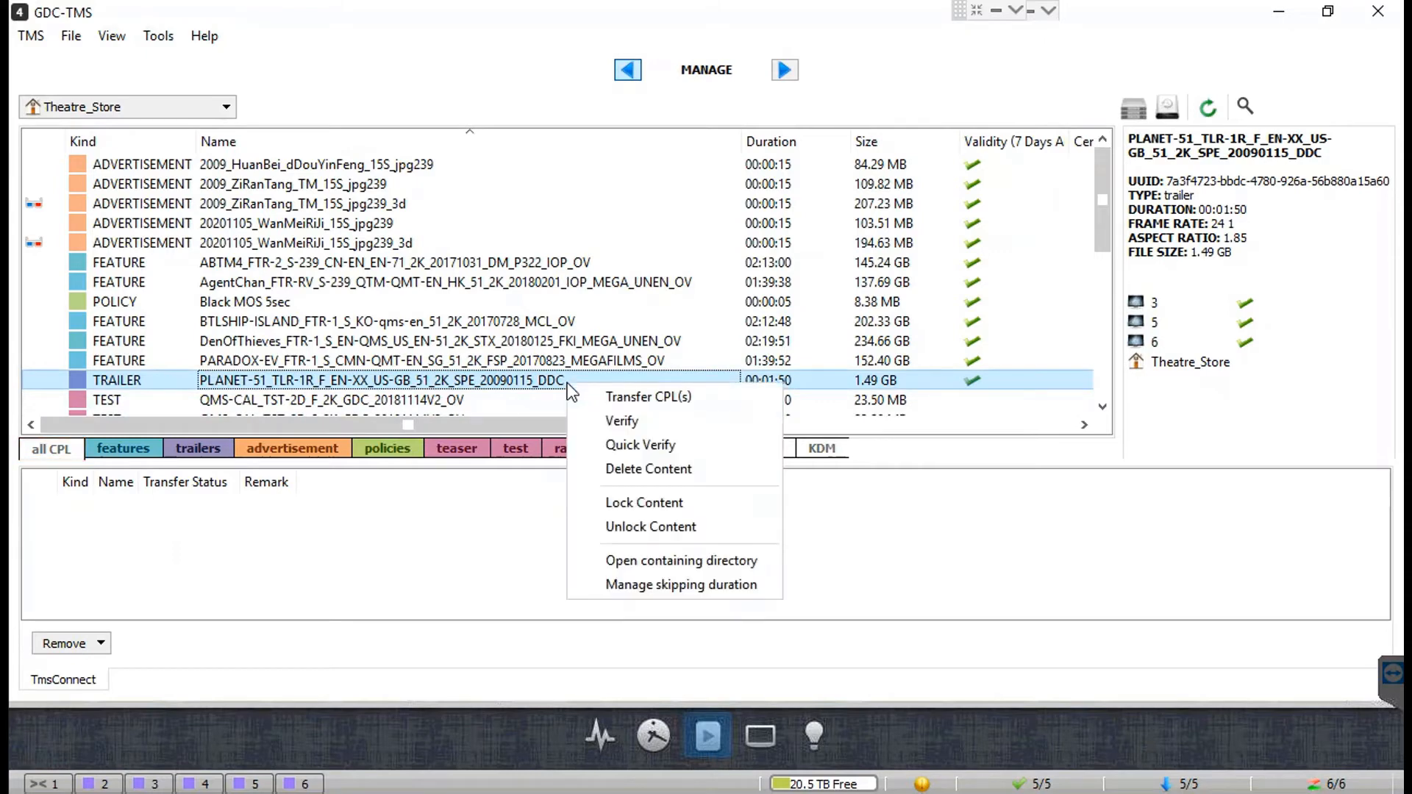
click(715, 505)
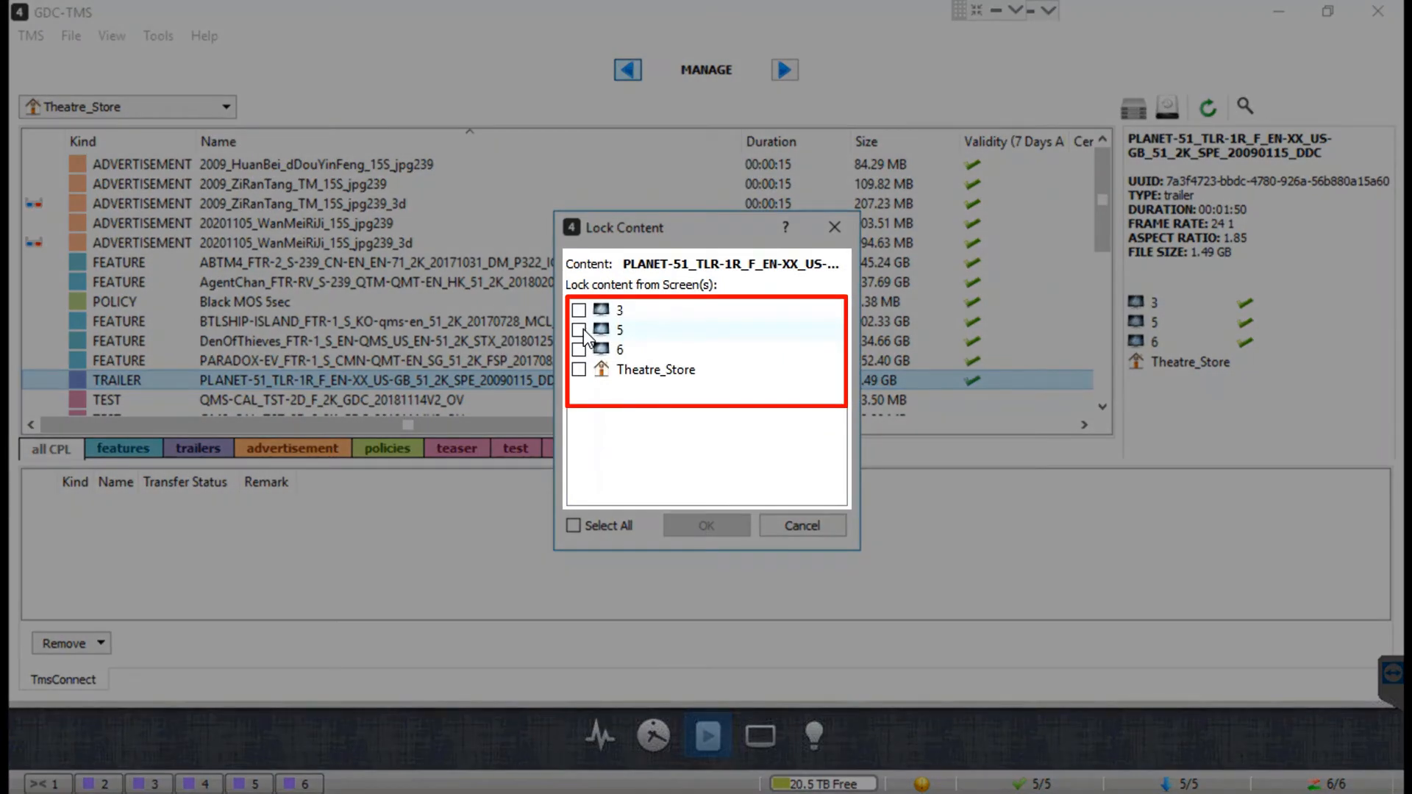
click(580, 330)
click(580, 350)
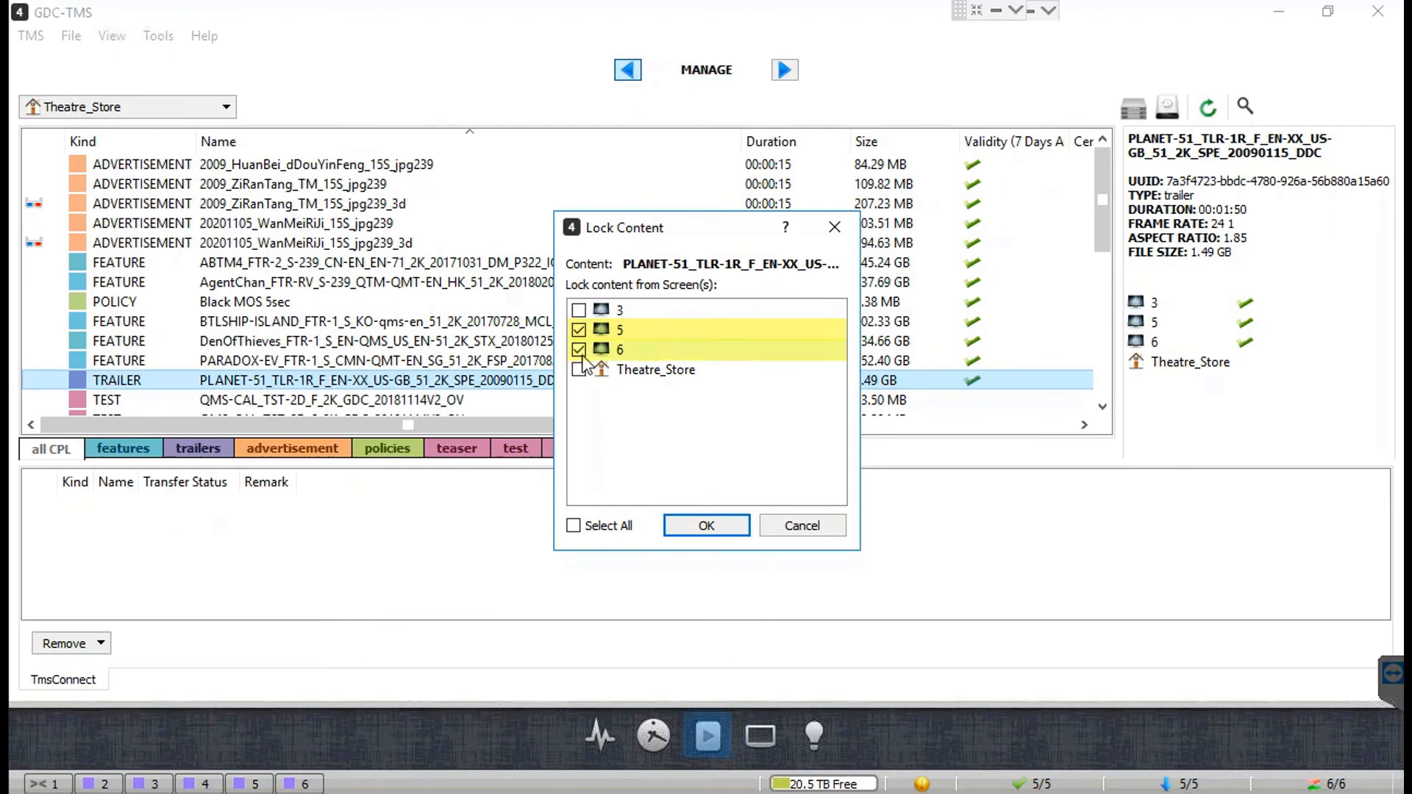
click(723, 526)
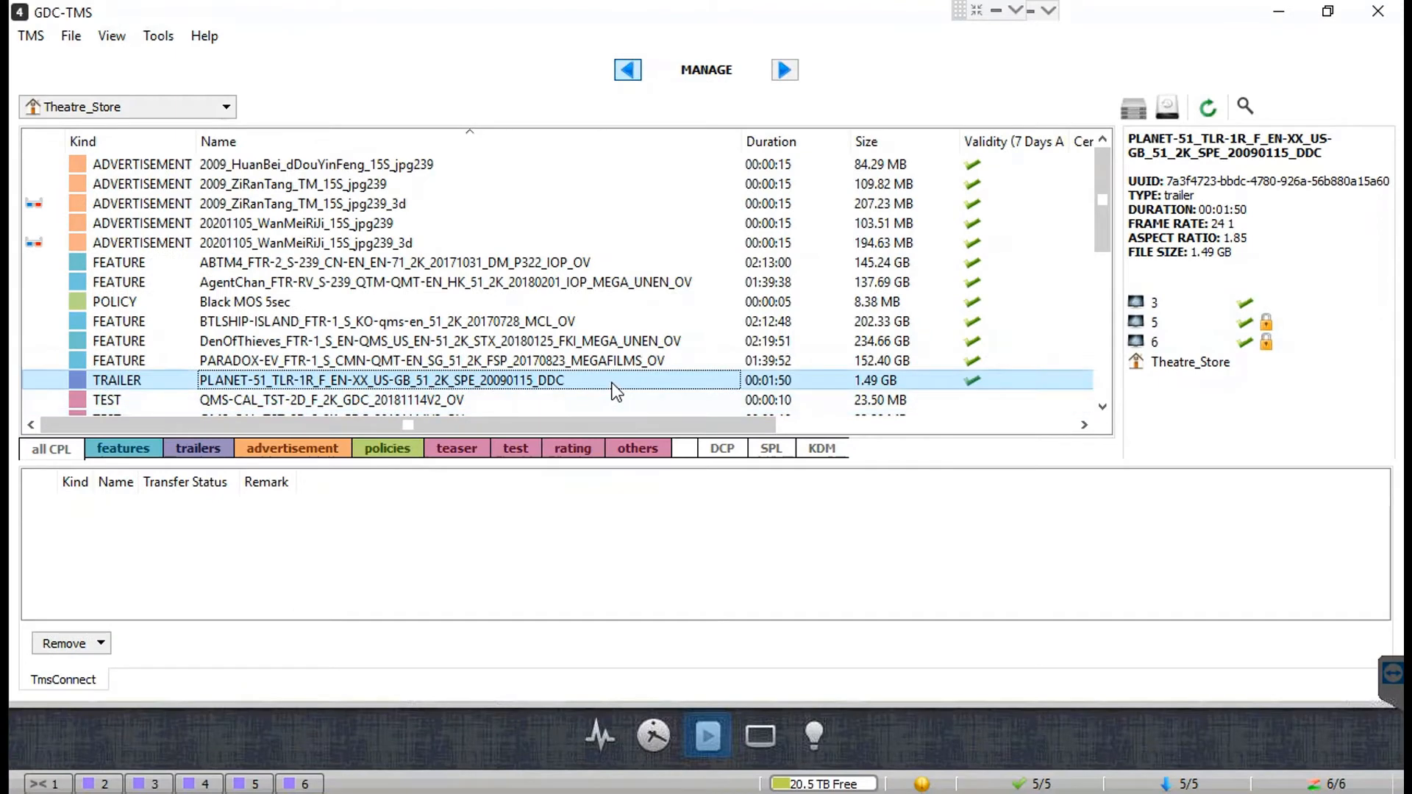
Step: Unlock Content for the PLANET-51 trailer on screen 5
right_click(612, 383)
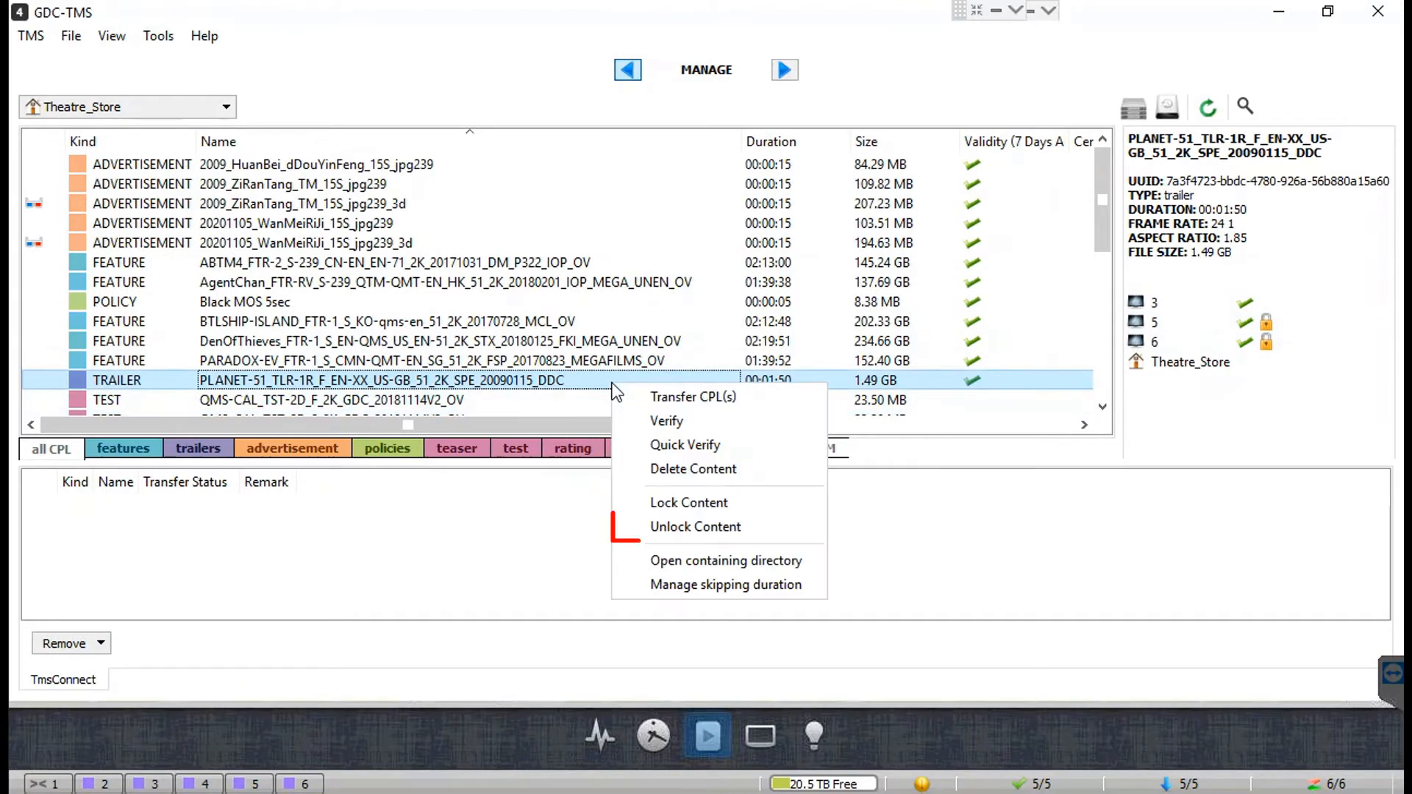
click(750, 528)
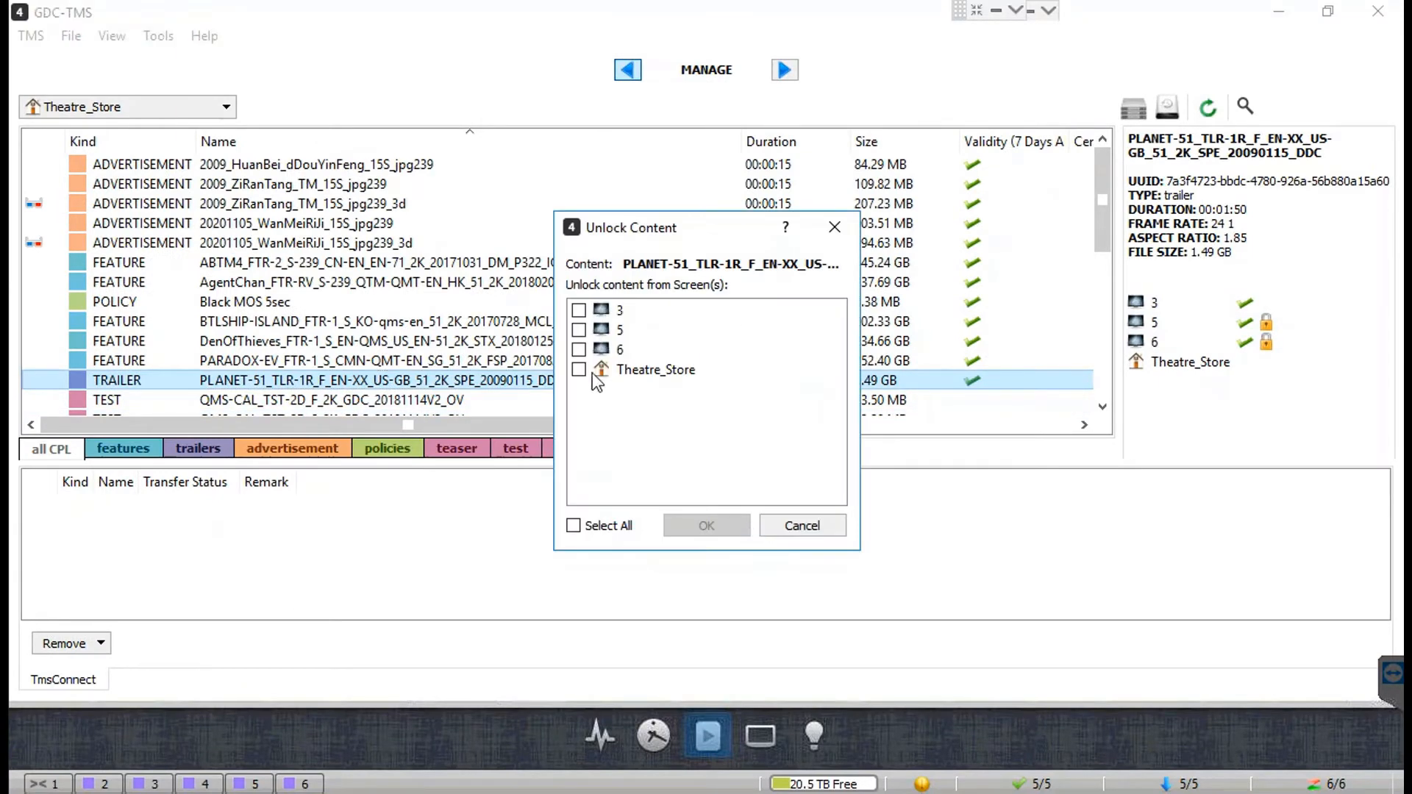
click(578, 329)
click(719, 525)
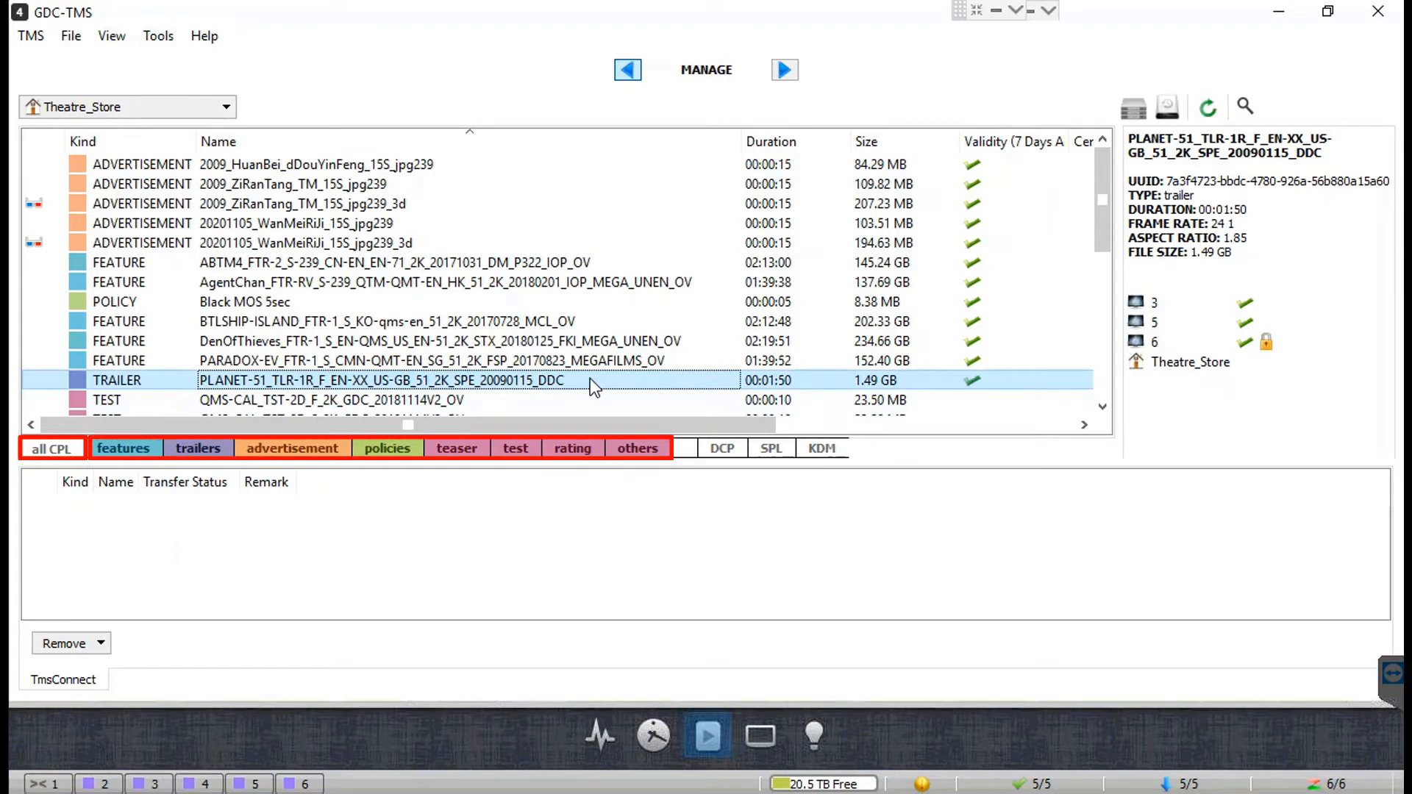
Step: Set the PLANET-51 trailer's skipping duration to 00:00:45
right_click(551, 393)
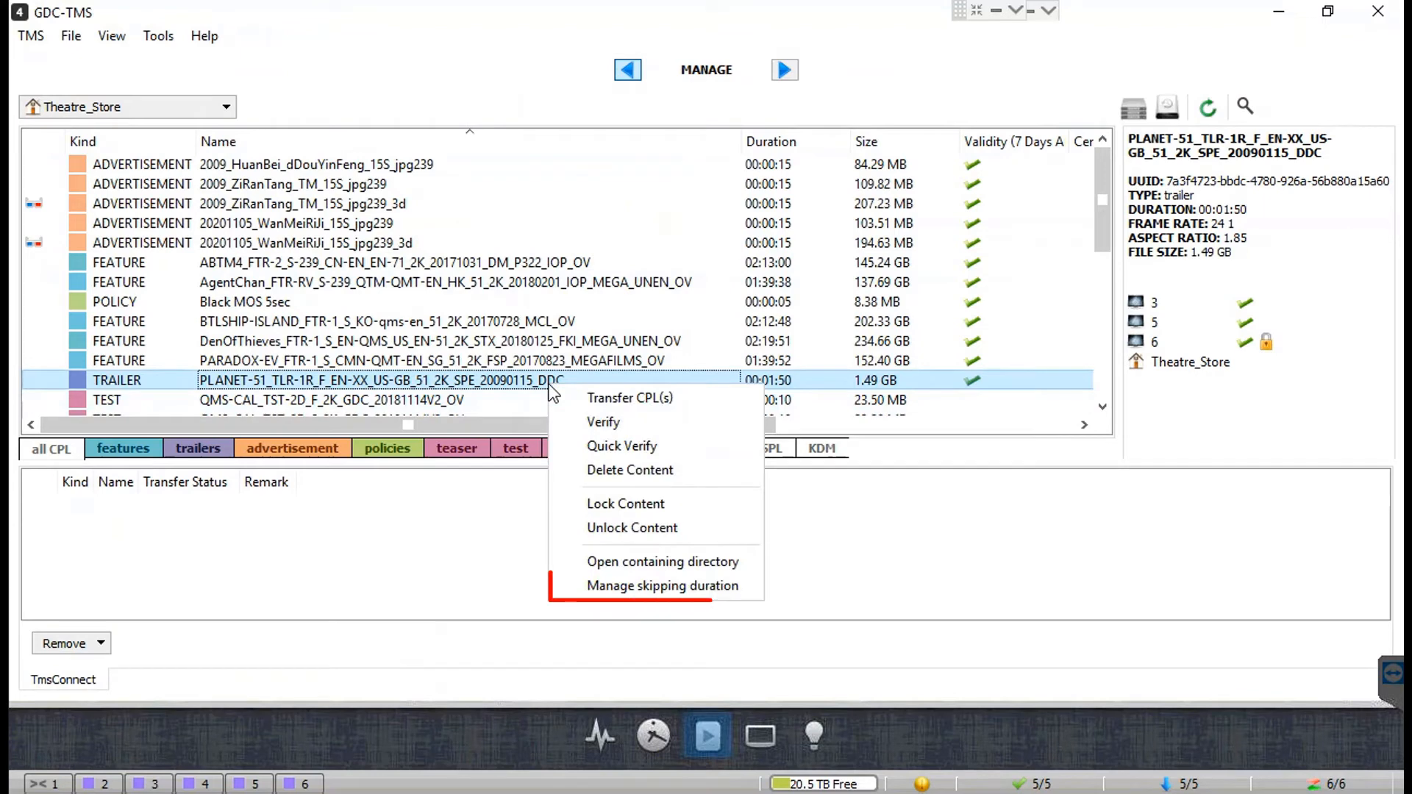
click(741, 586)
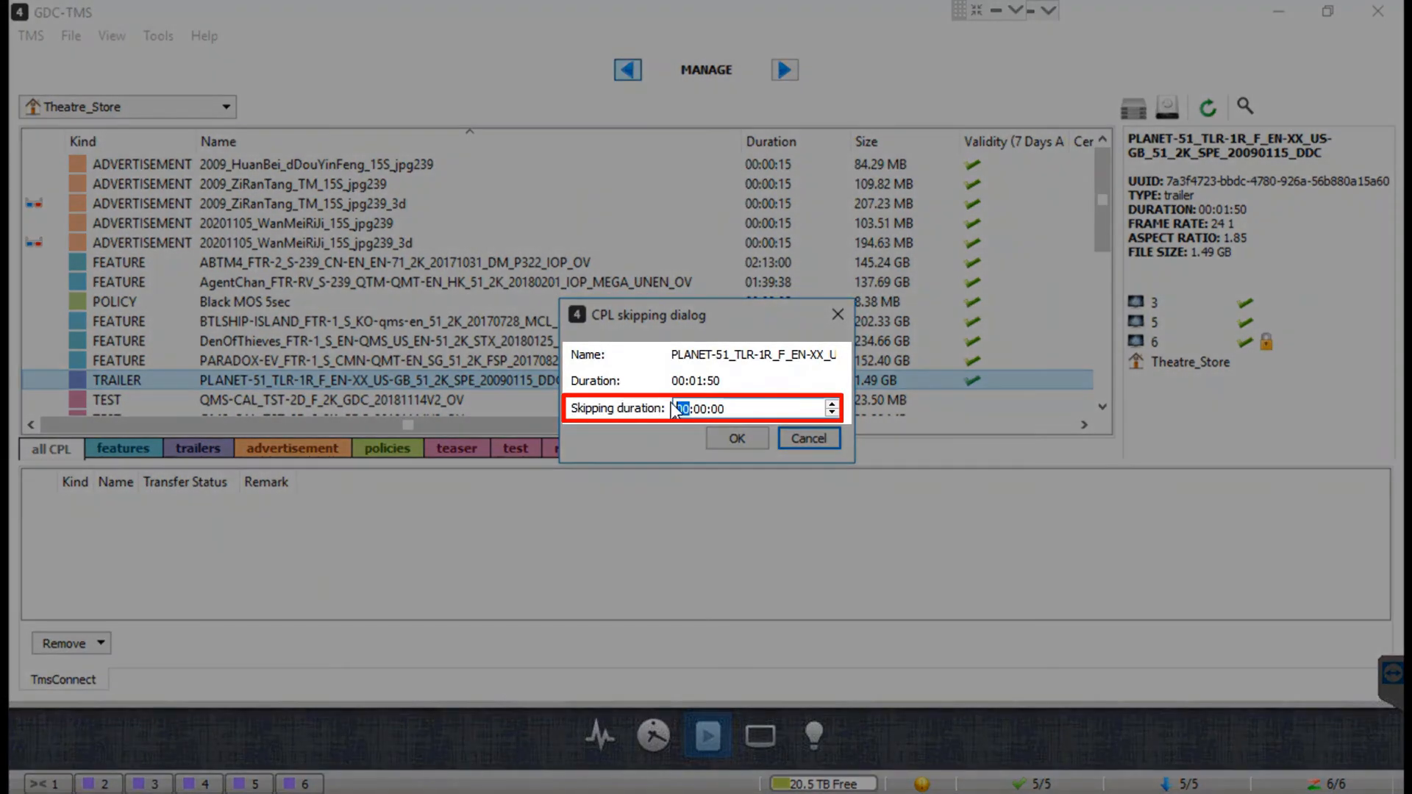
click(728, 408)
key(BackSpace)
key(BackSpace)
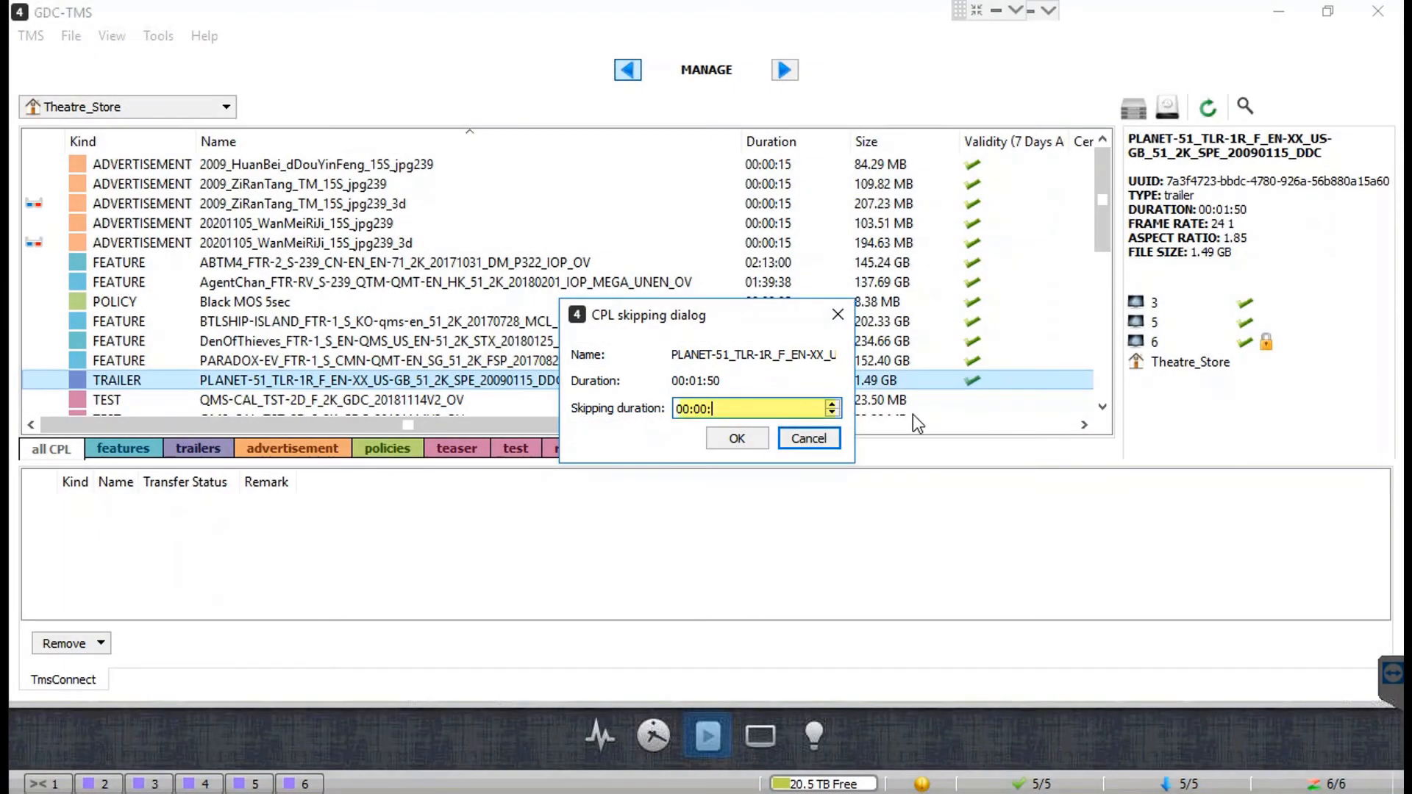
text(45)
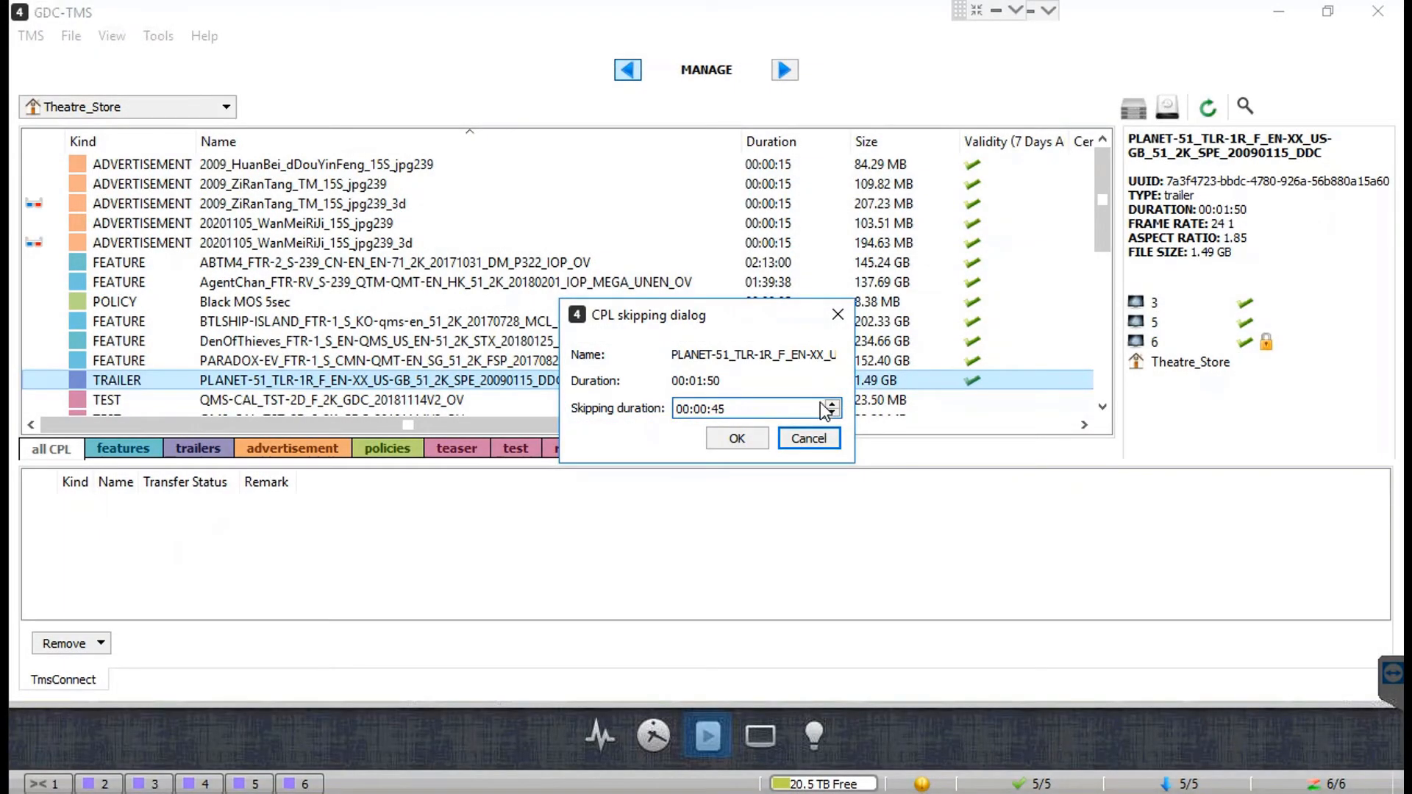
click(758, 441)
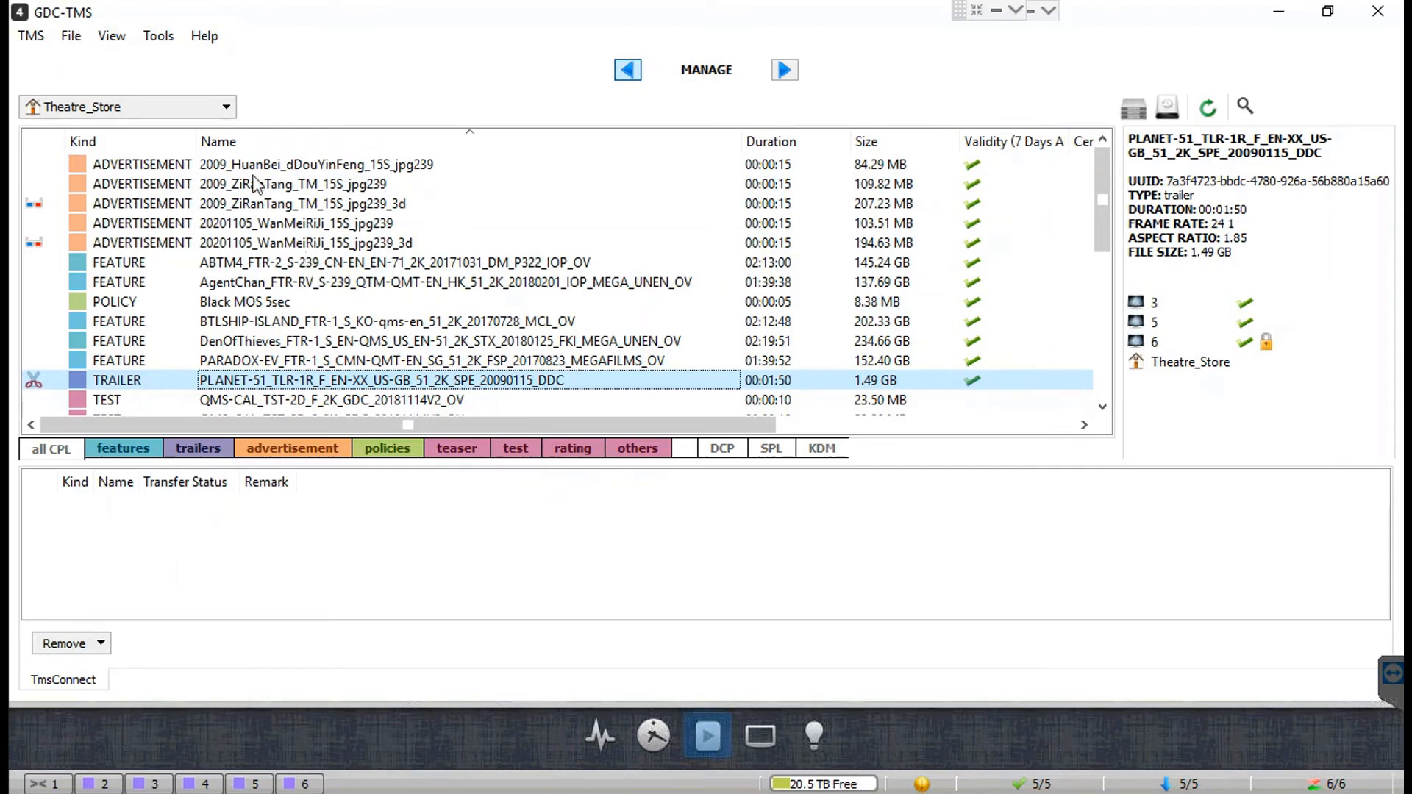
click(226, 114)
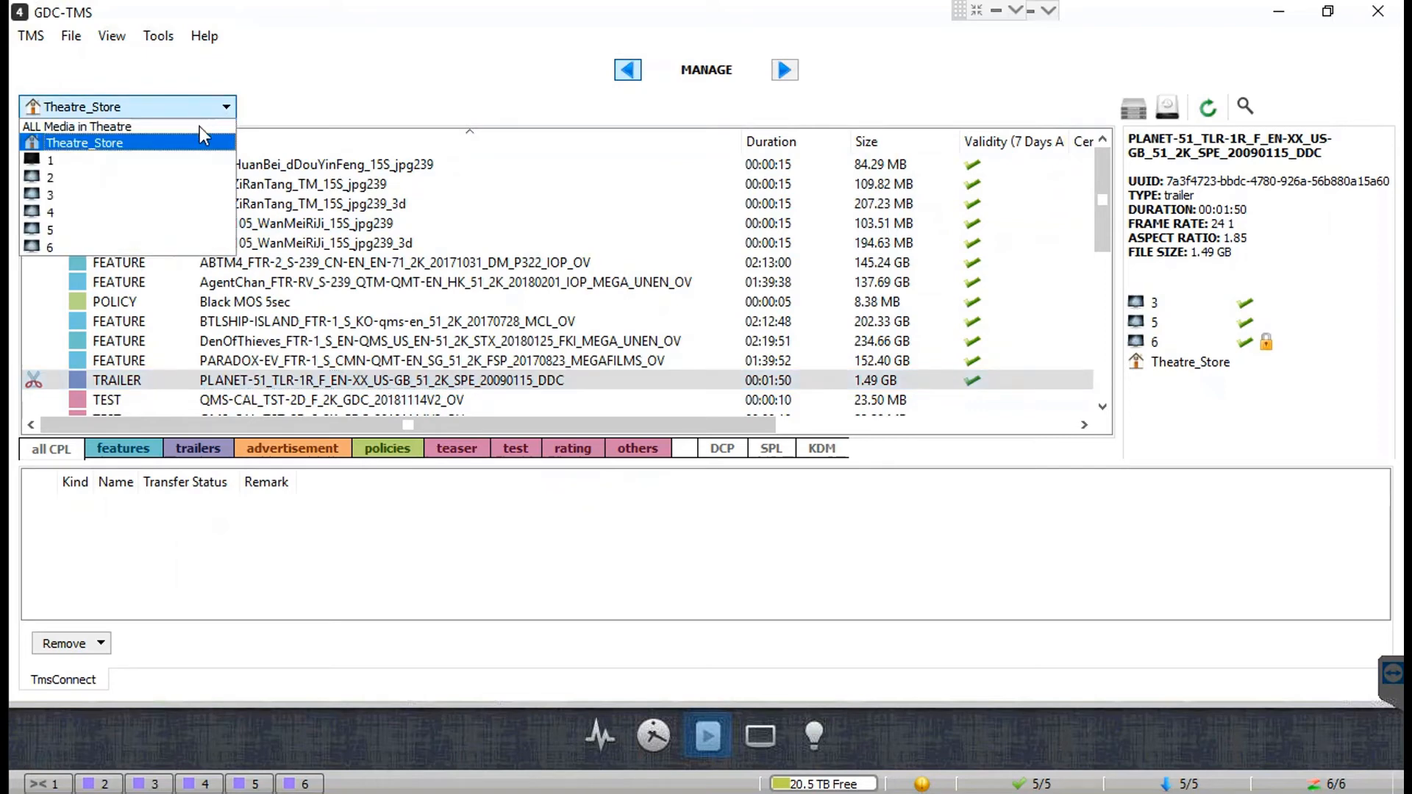
key(Up)
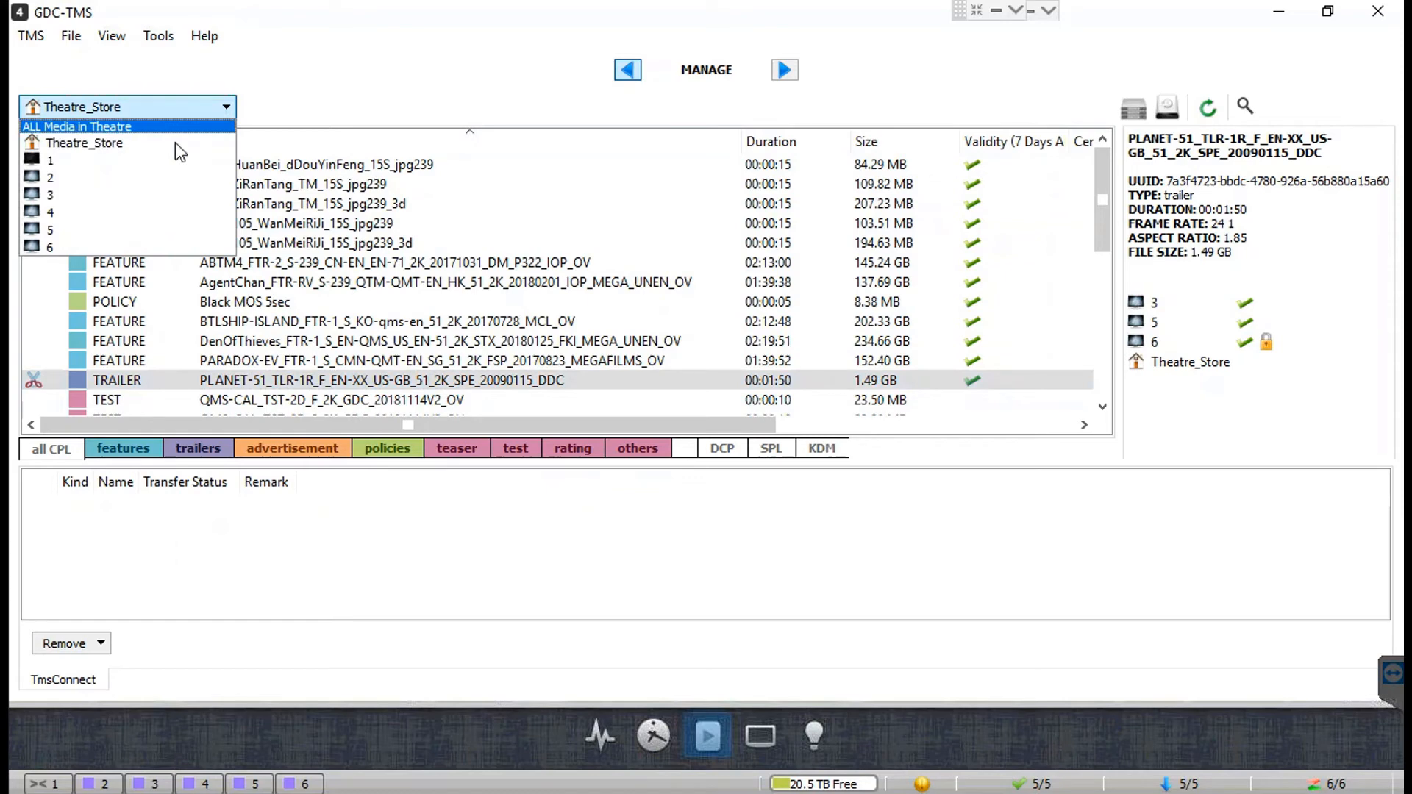
key(Down)
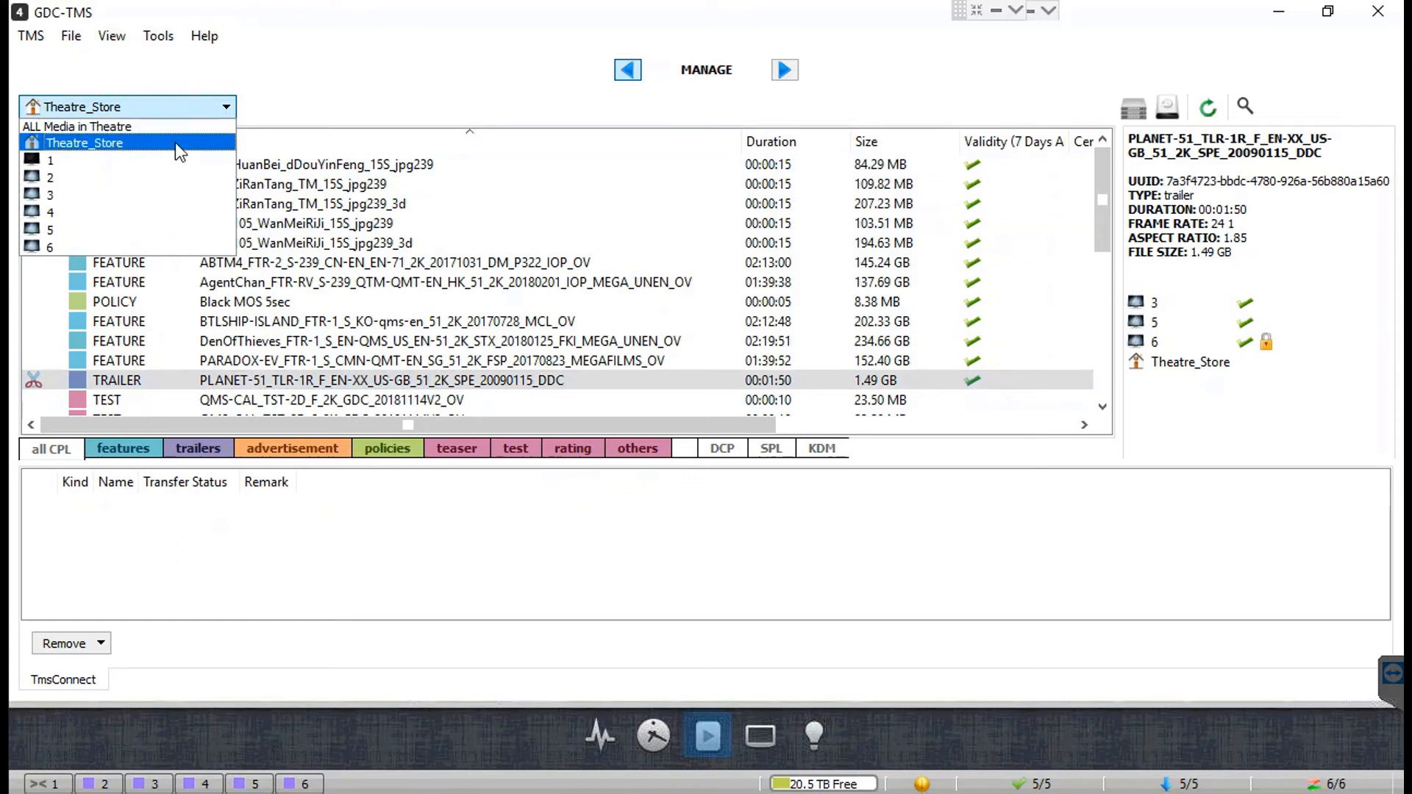
click(175, 143)
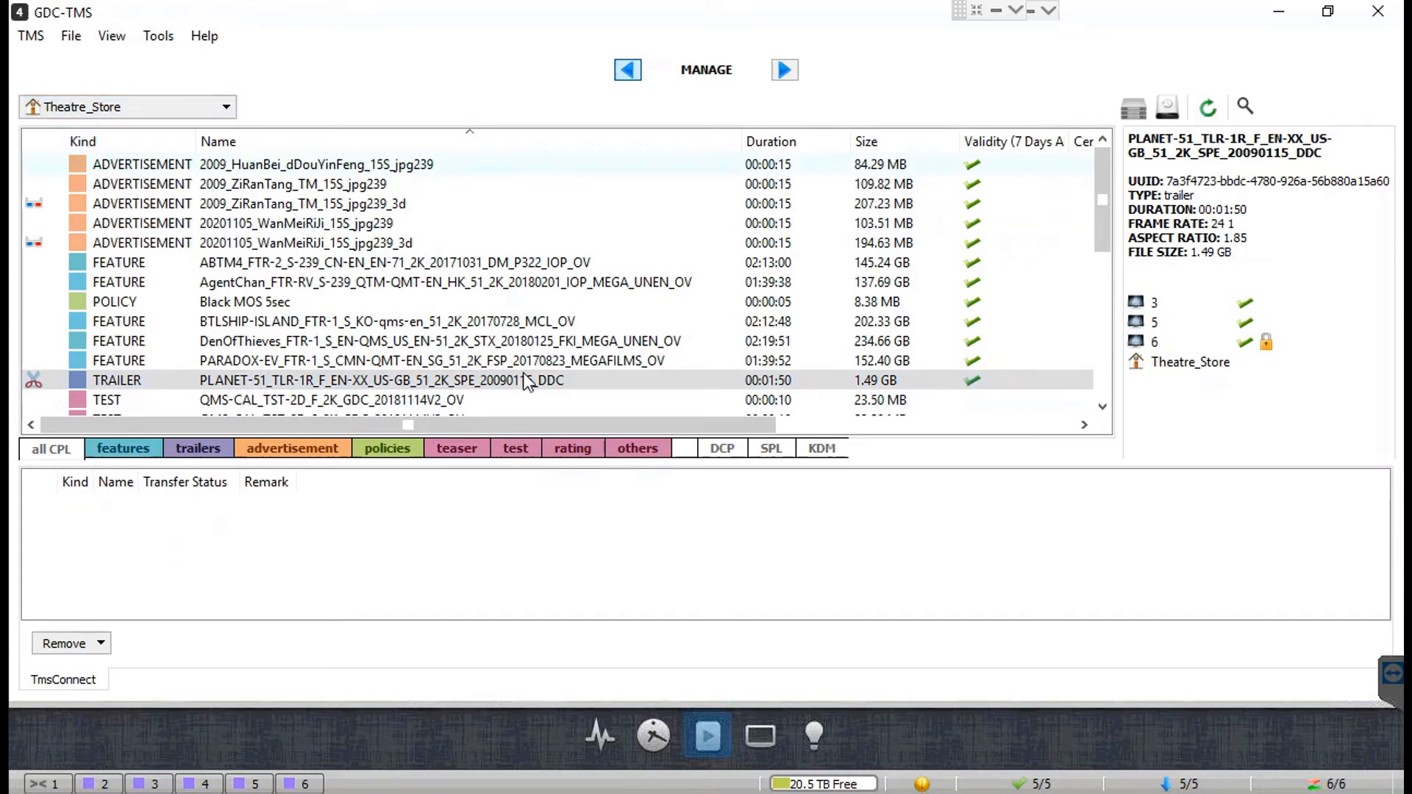
Step: Add the PLANET-51 trailer to centralized playback with screens 3 and 4 ticked
click(562, 381)
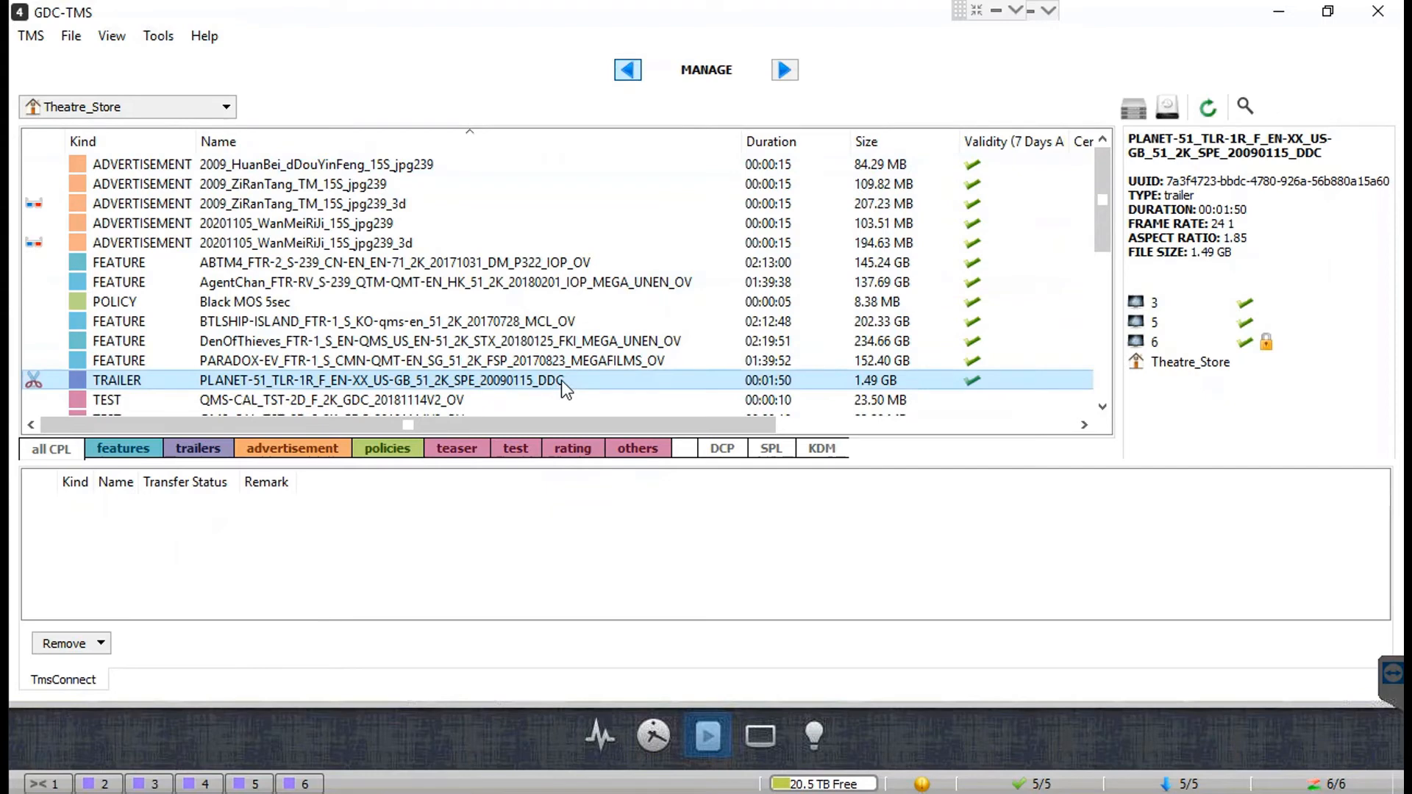
right_click(561, 381)
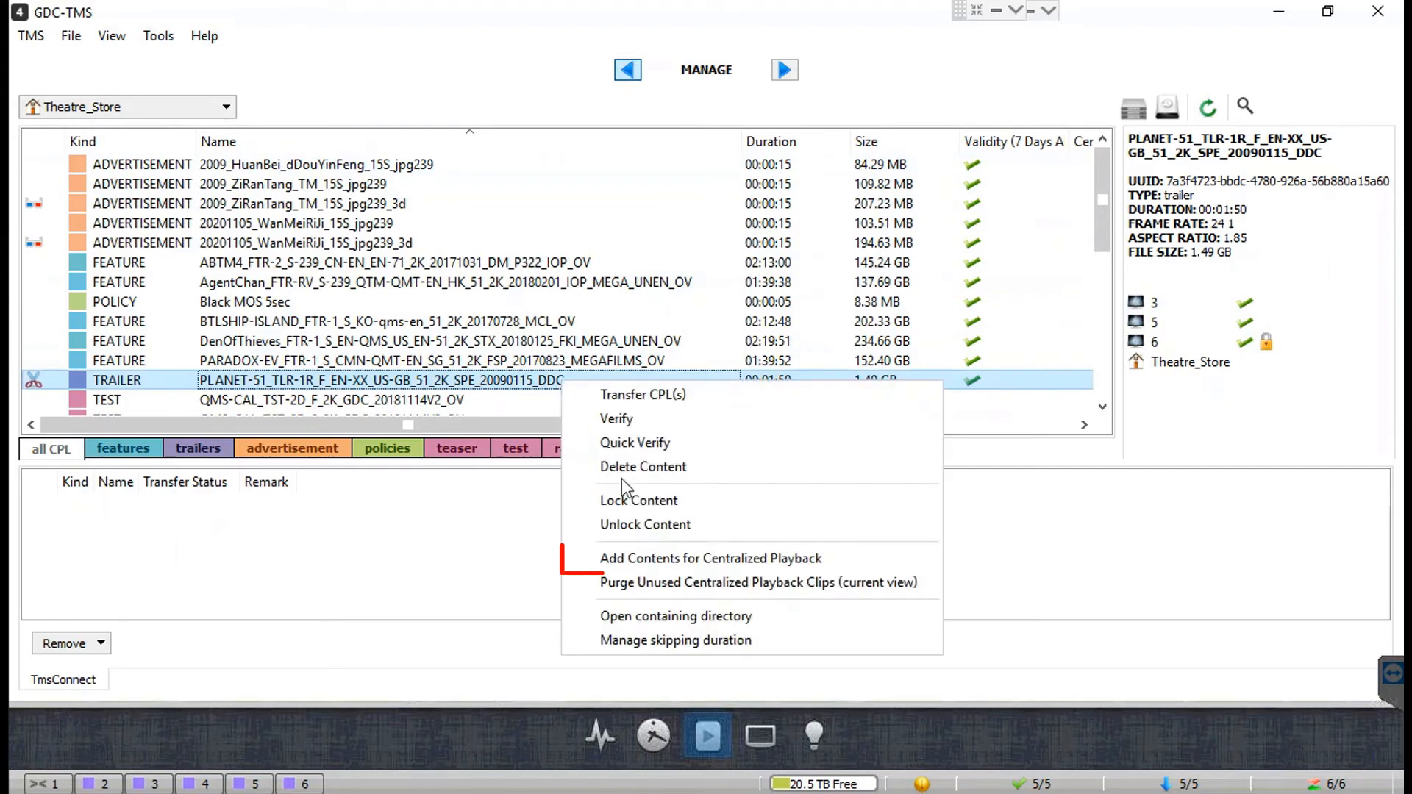
click(840, 564)
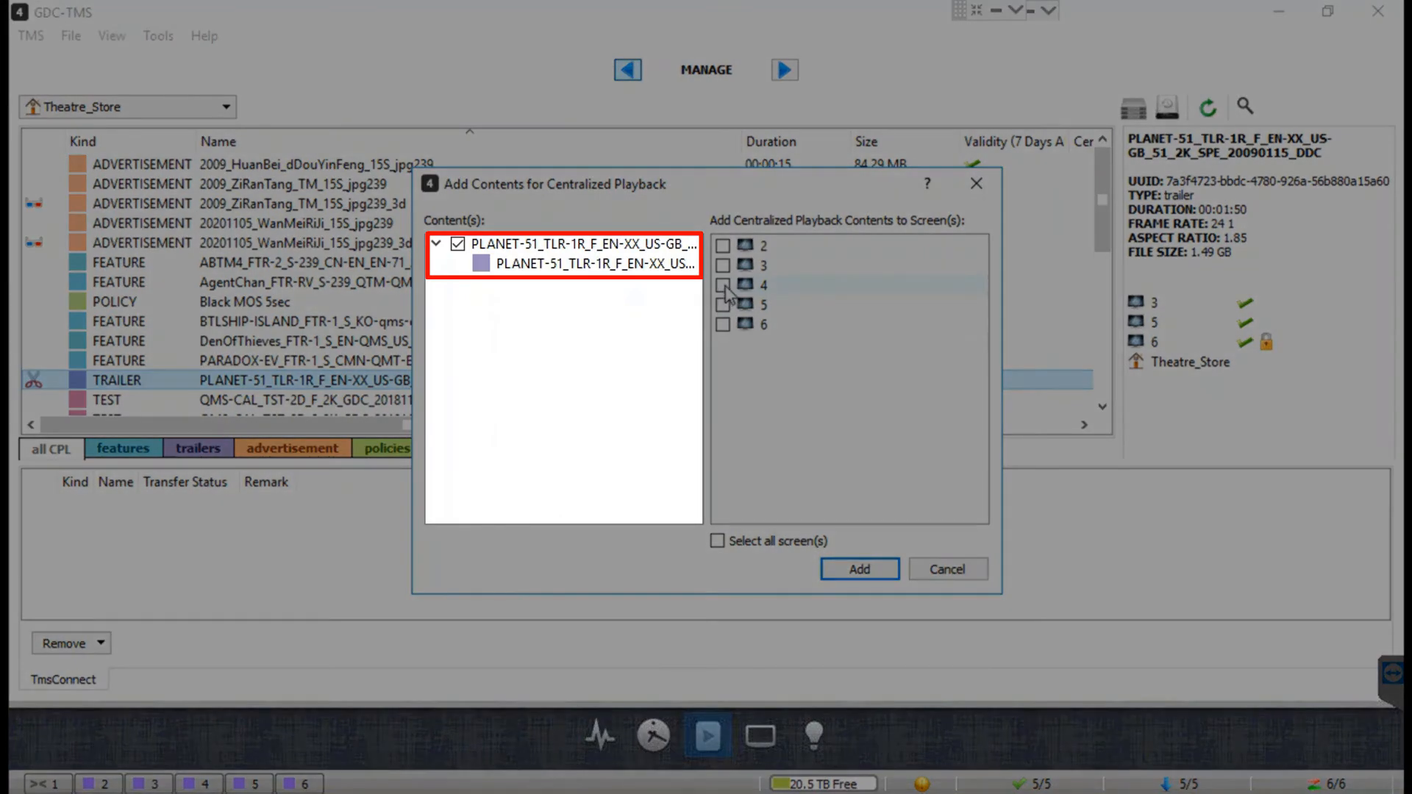
click(722, 285)
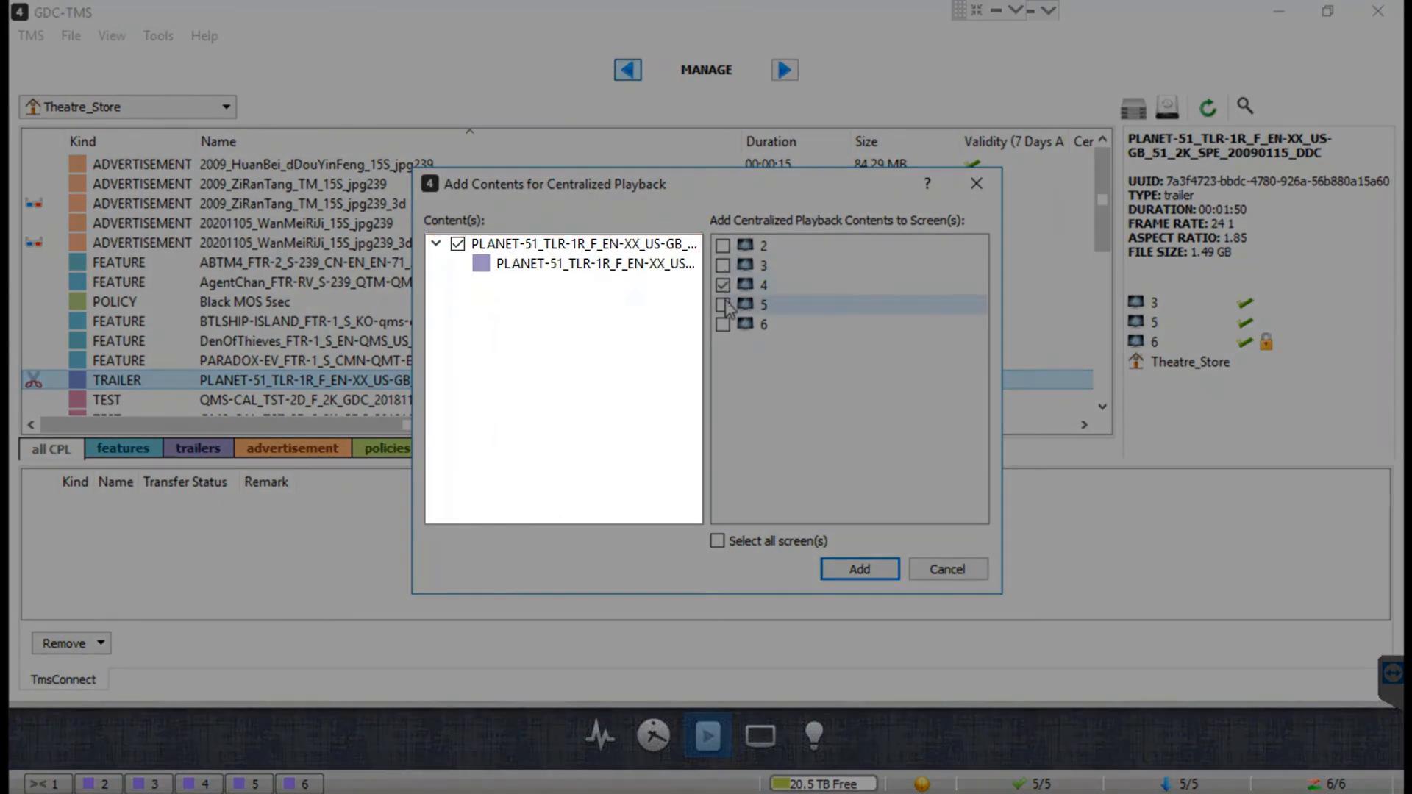
click(723, 266)
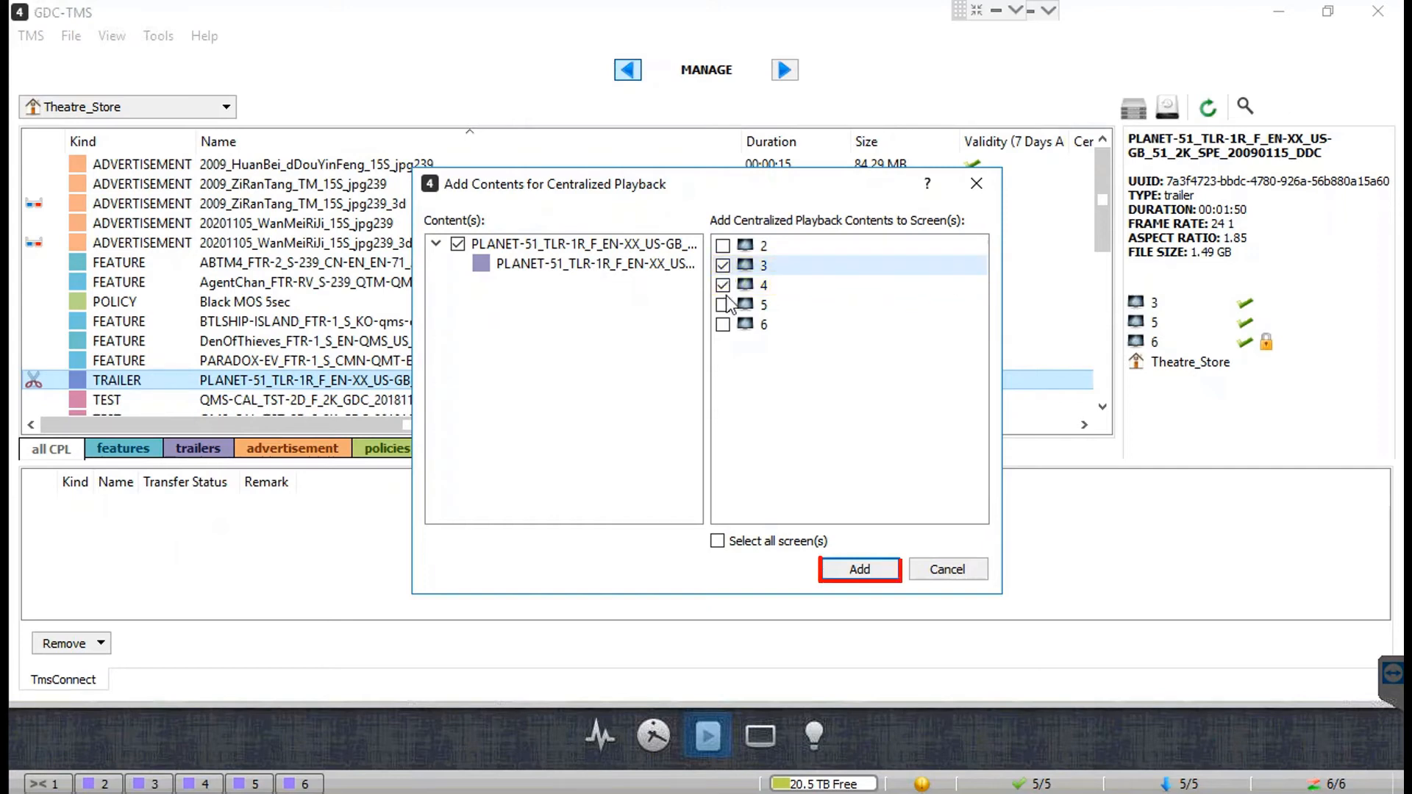
click(856, 574)
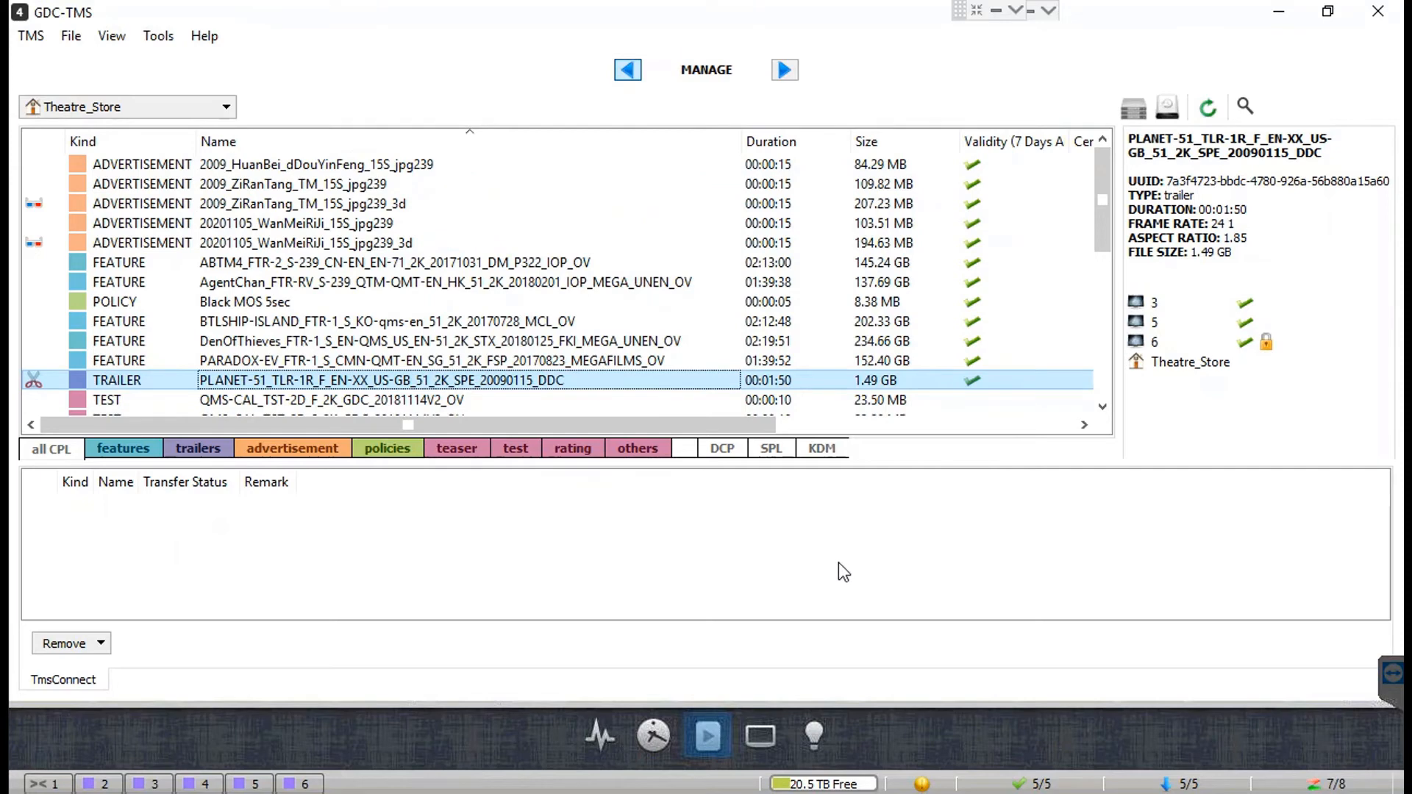
Step: Review the screen 3 and 4 LPS transfer entries, then bring up the PLANET-51 trailer's actions
click(1305, 783)
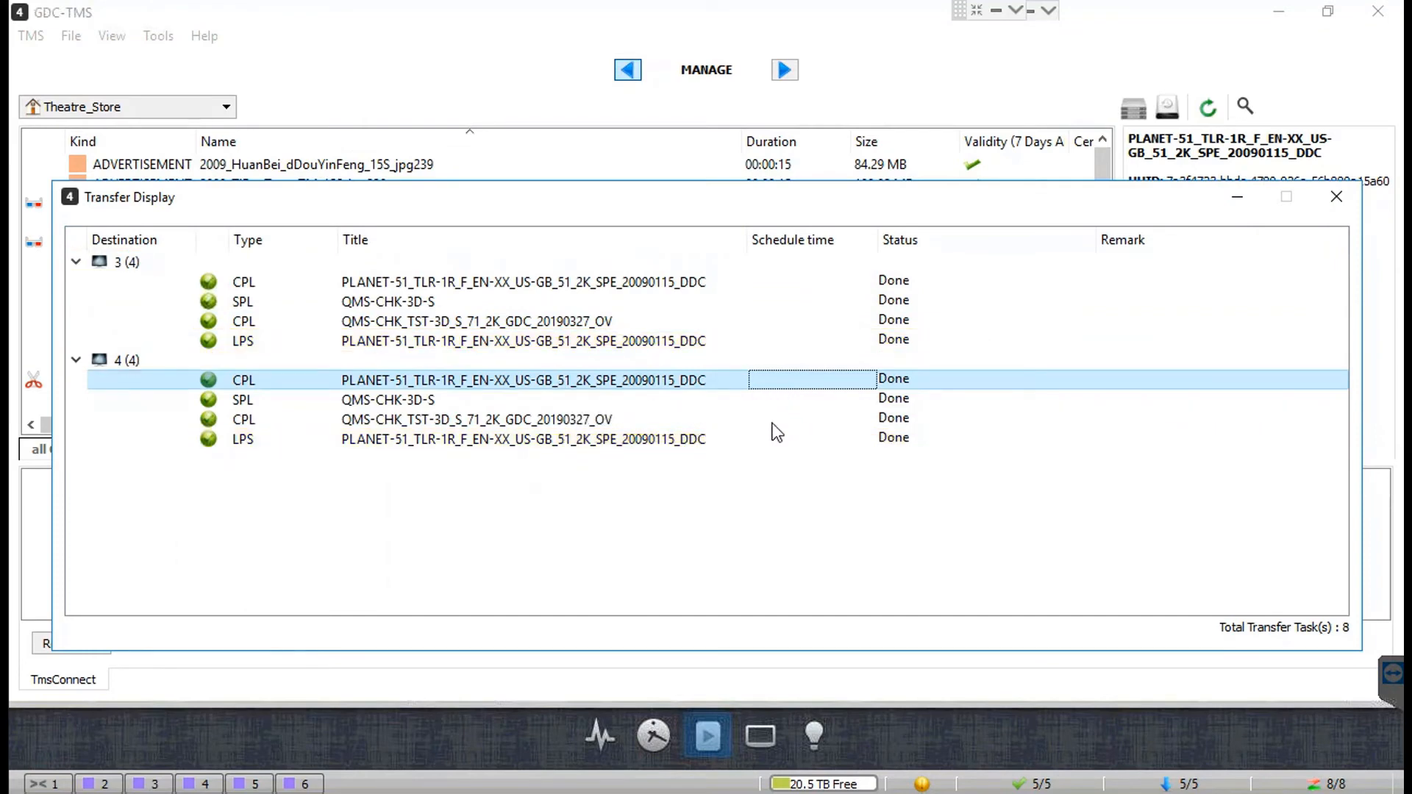
click(697, 439)
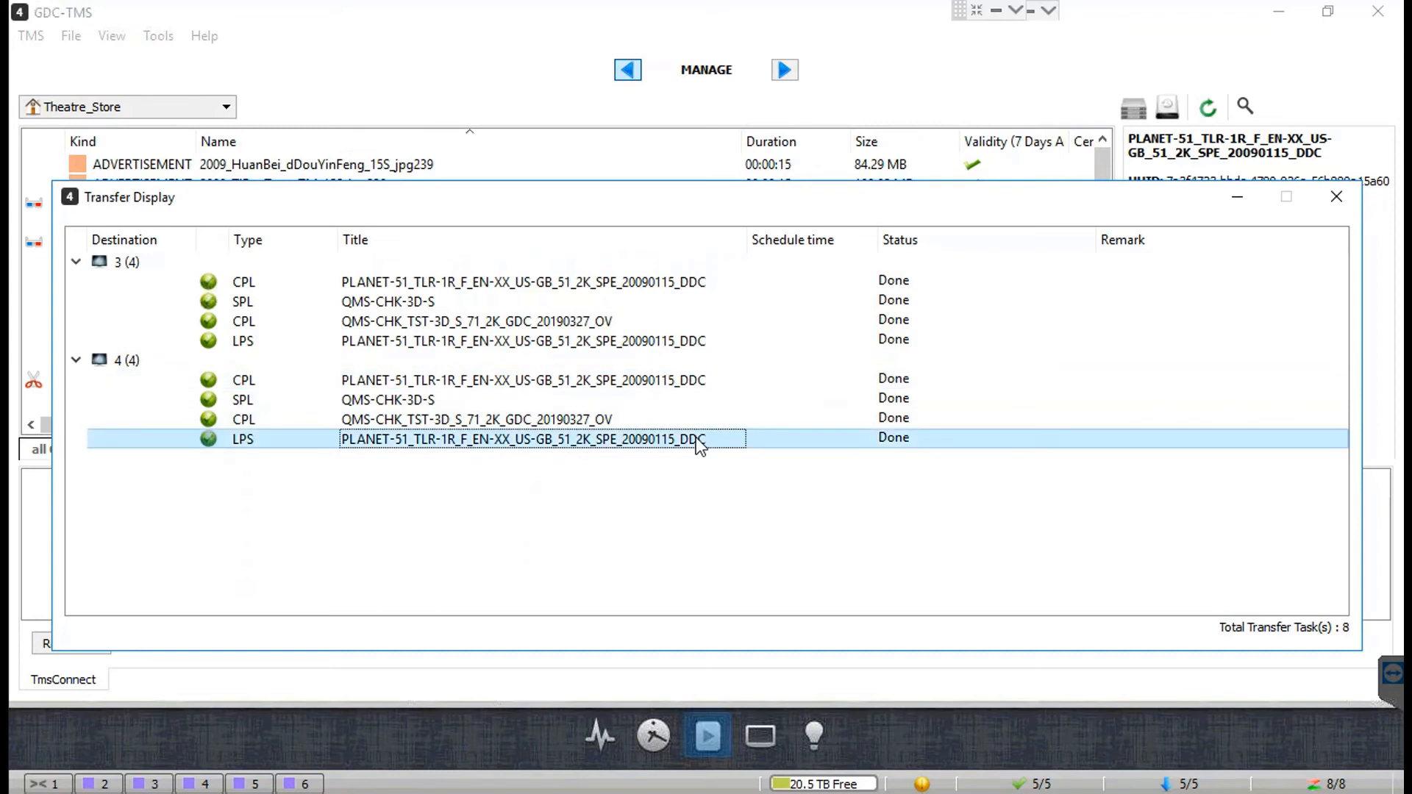
click(673, 342)
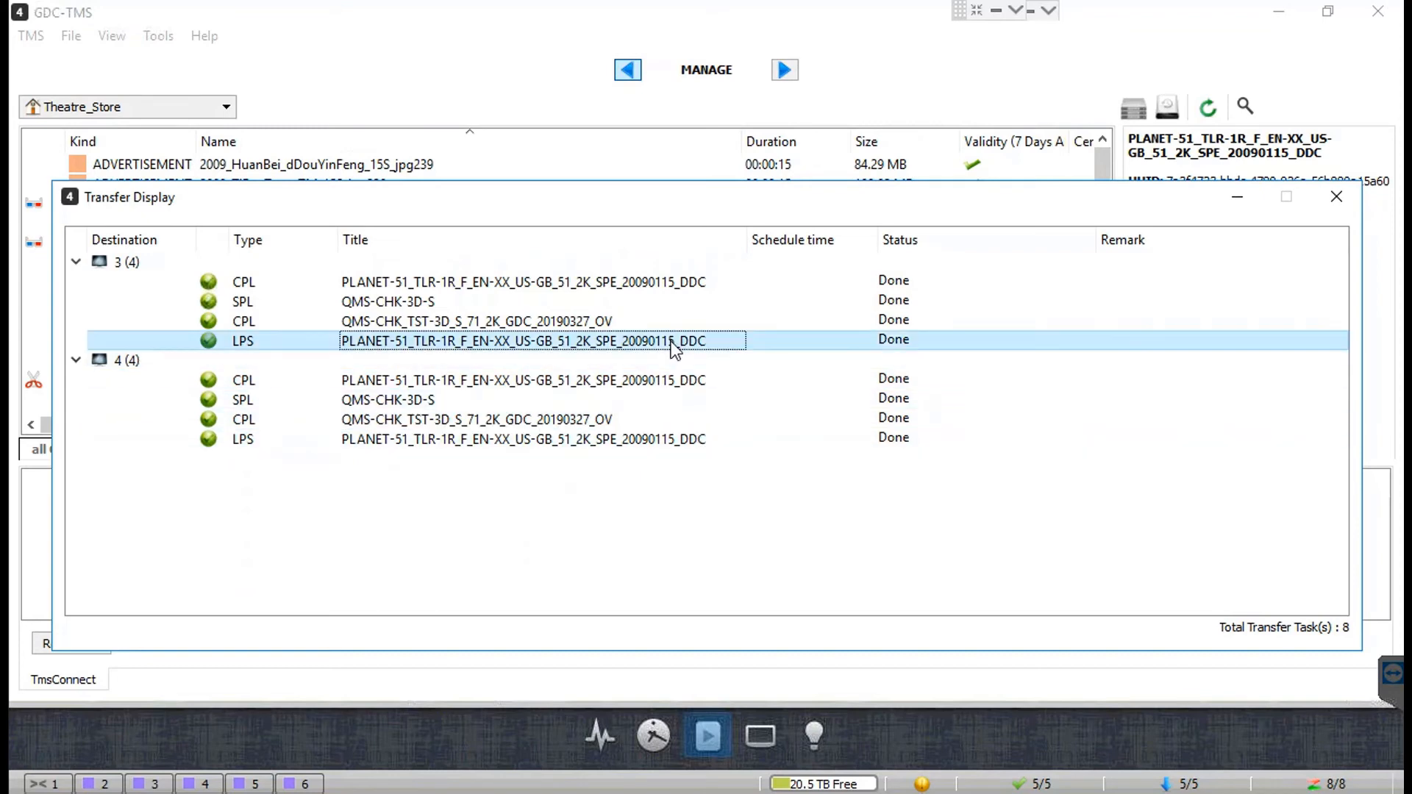
click(1335, 197)
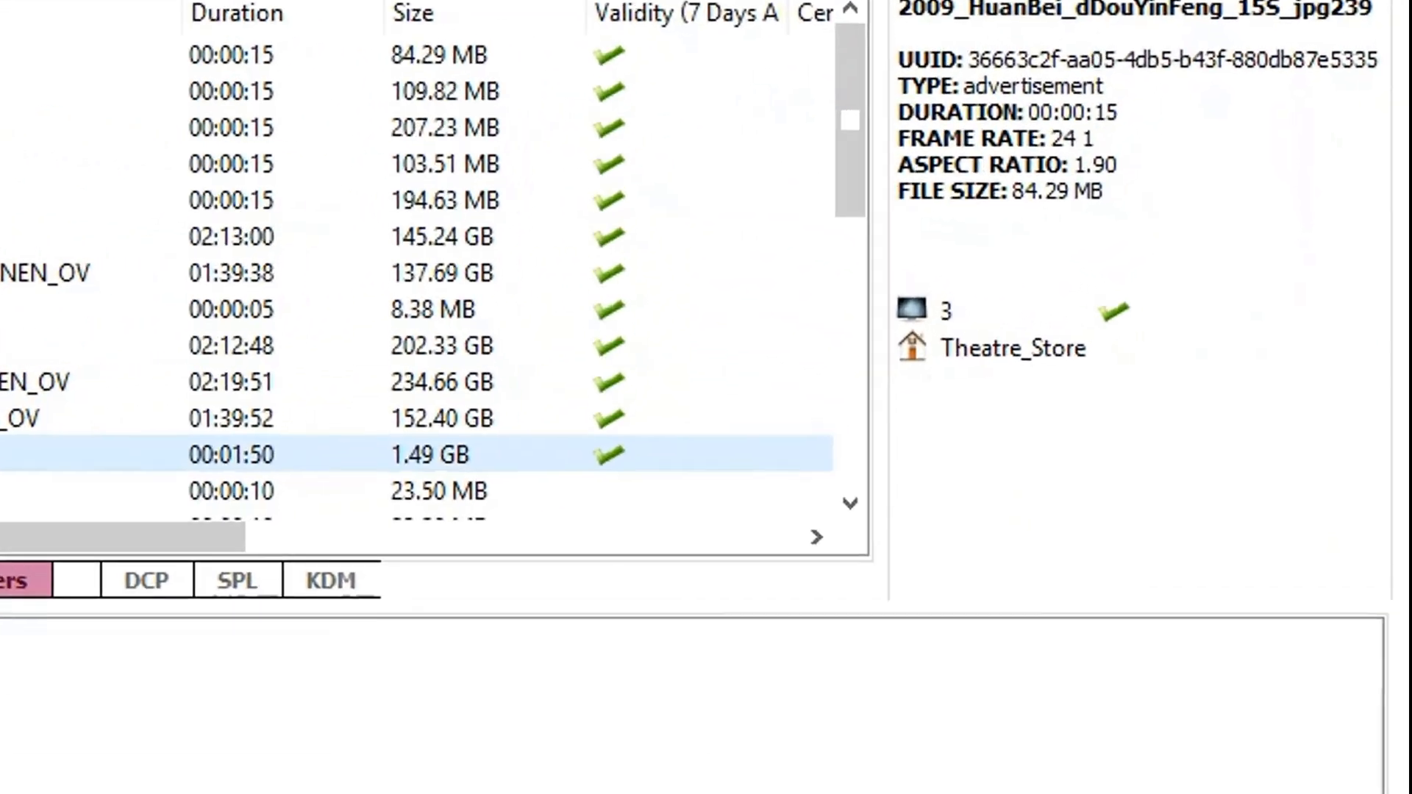
right_click(465, 384)
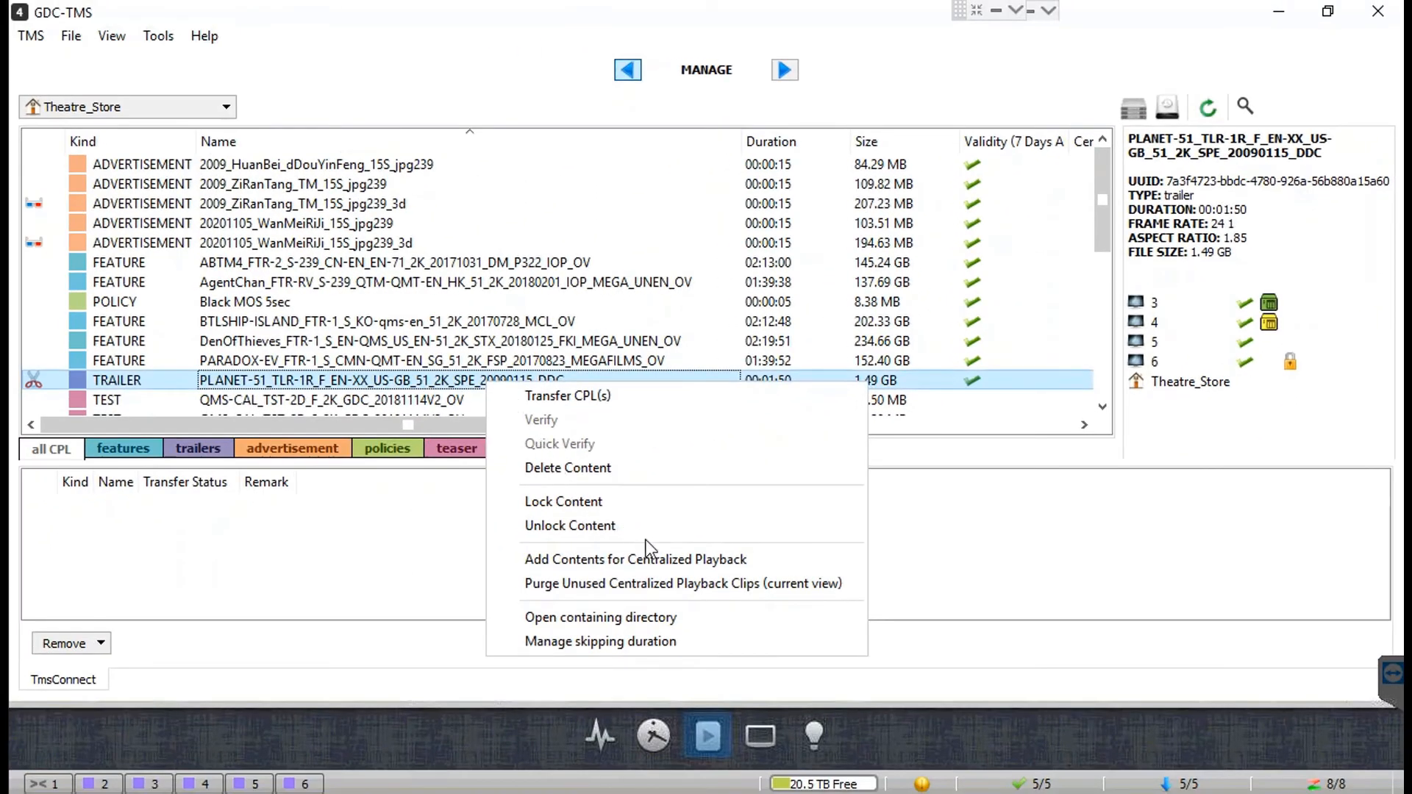
Step: Purge unused centralized playback clips in the current view and acknowledge the result
click(847, 586)
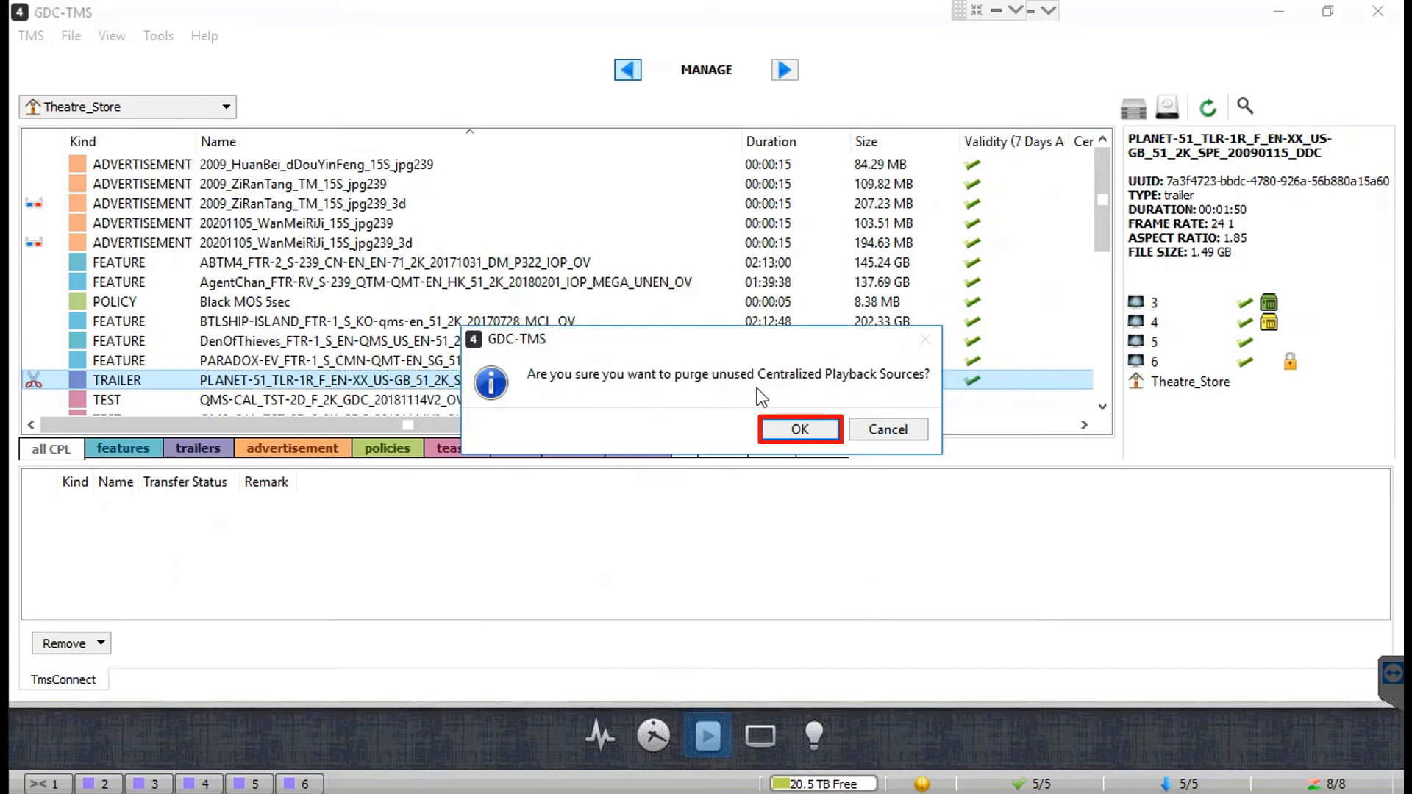
click(810, 428)
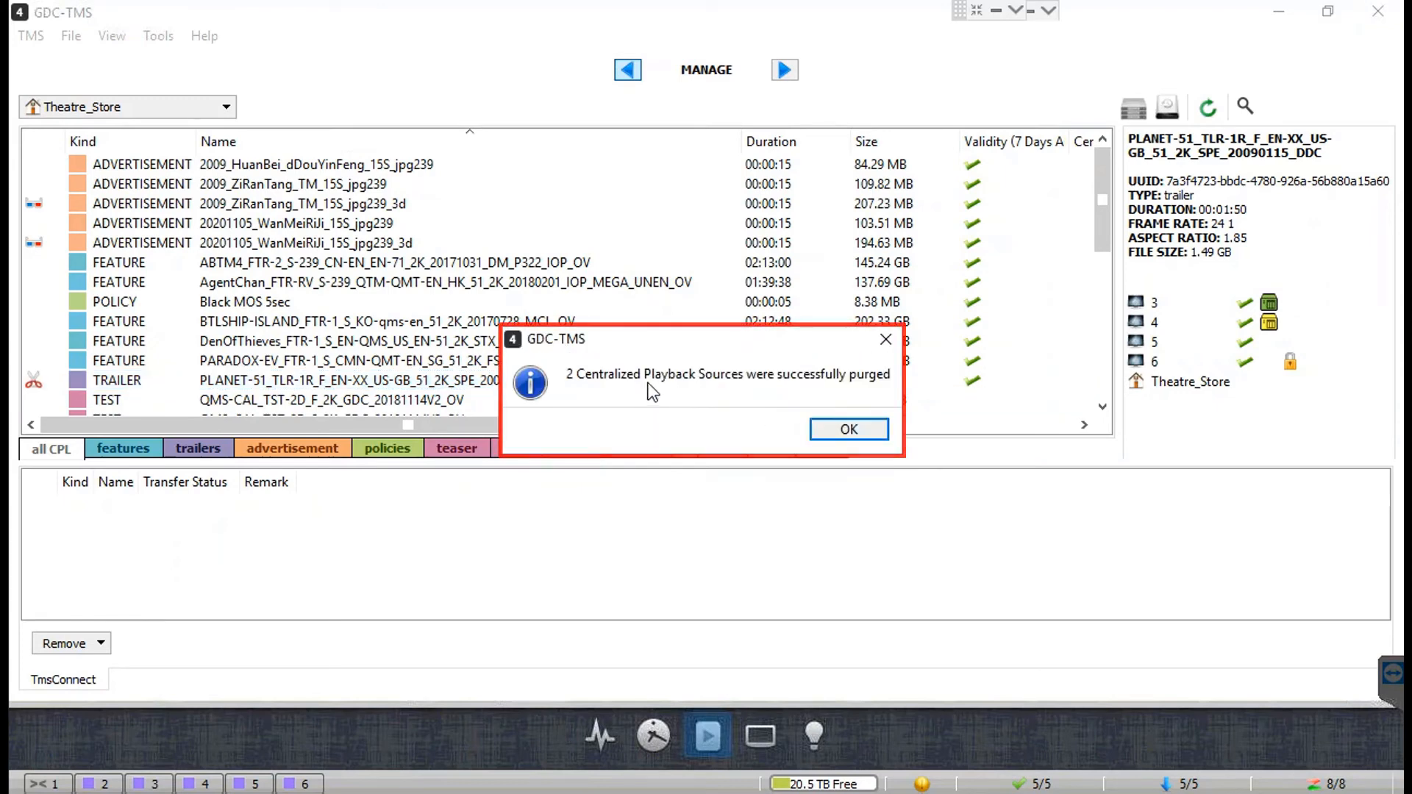
click(834, 431)
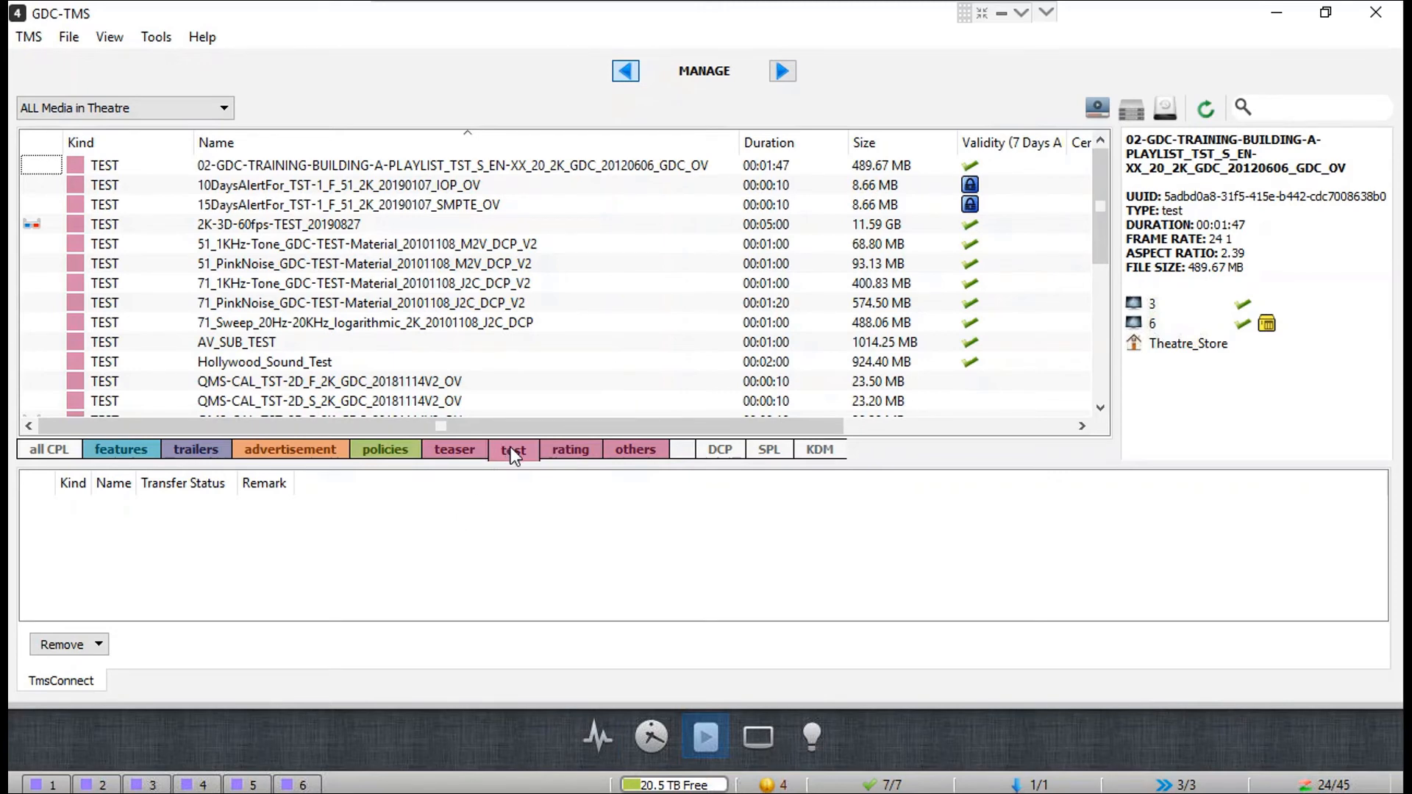
Step: Add the 02-GDC-TRAINING playlist test CPL to centralized playback on screens 2 and 3
right_click(293, 169)
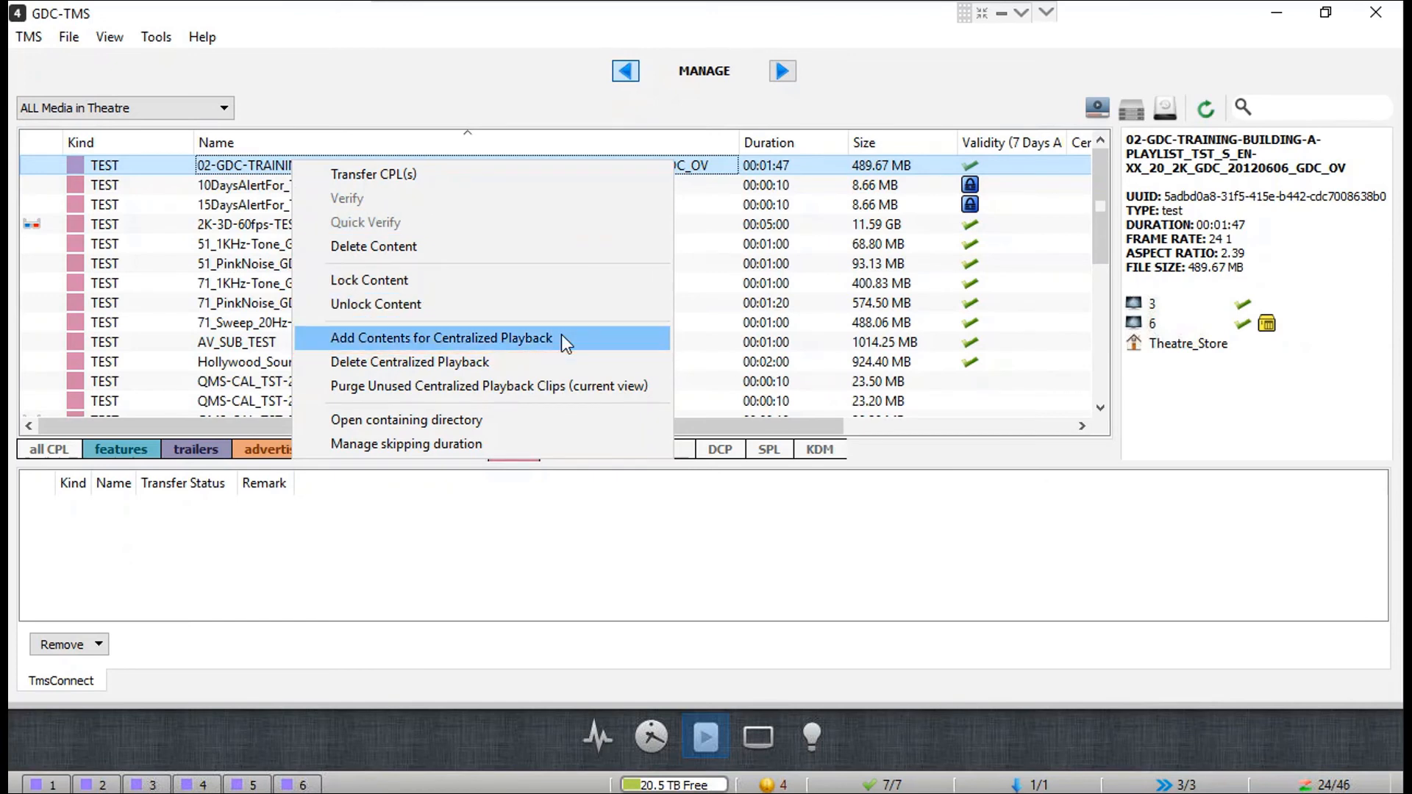
click(562, 337)
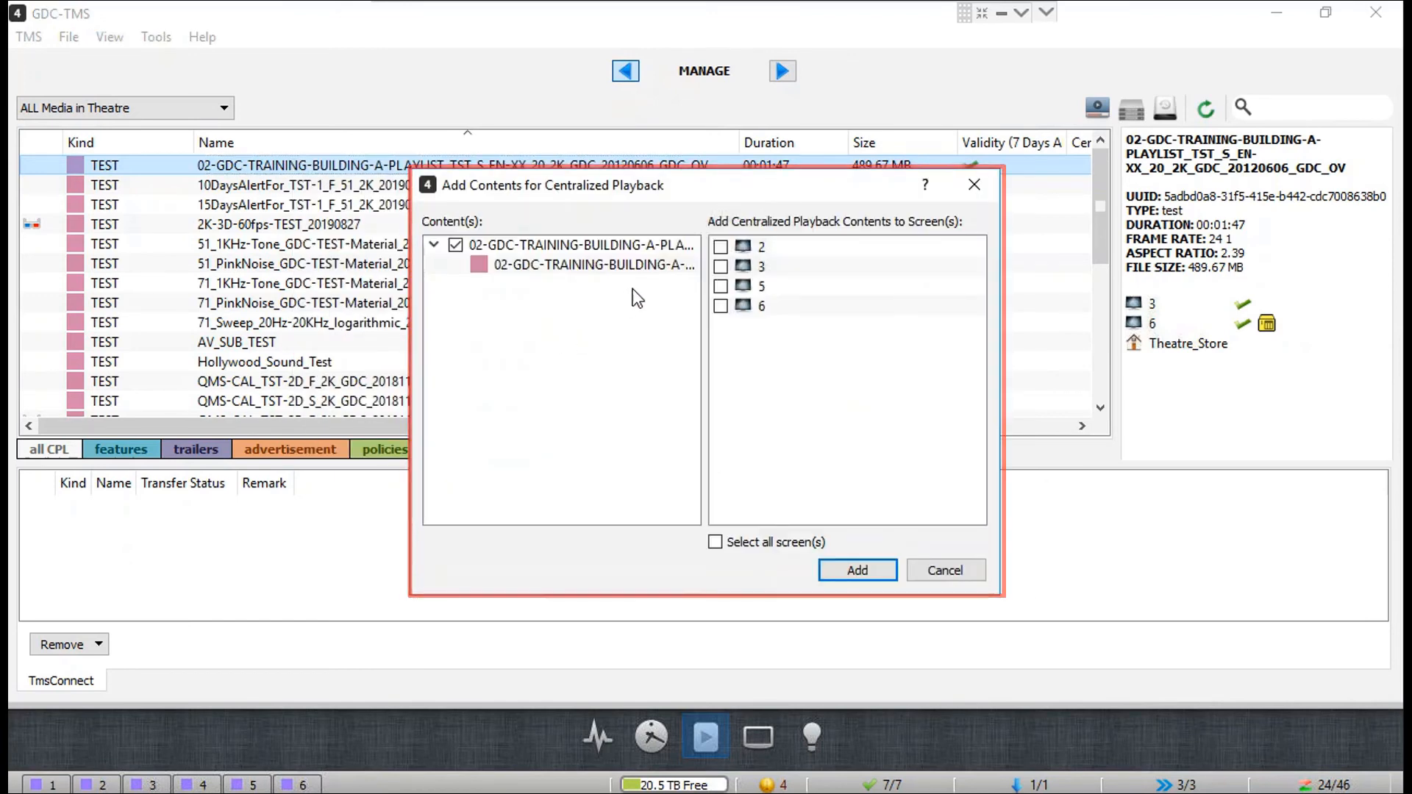
click(722, 247)
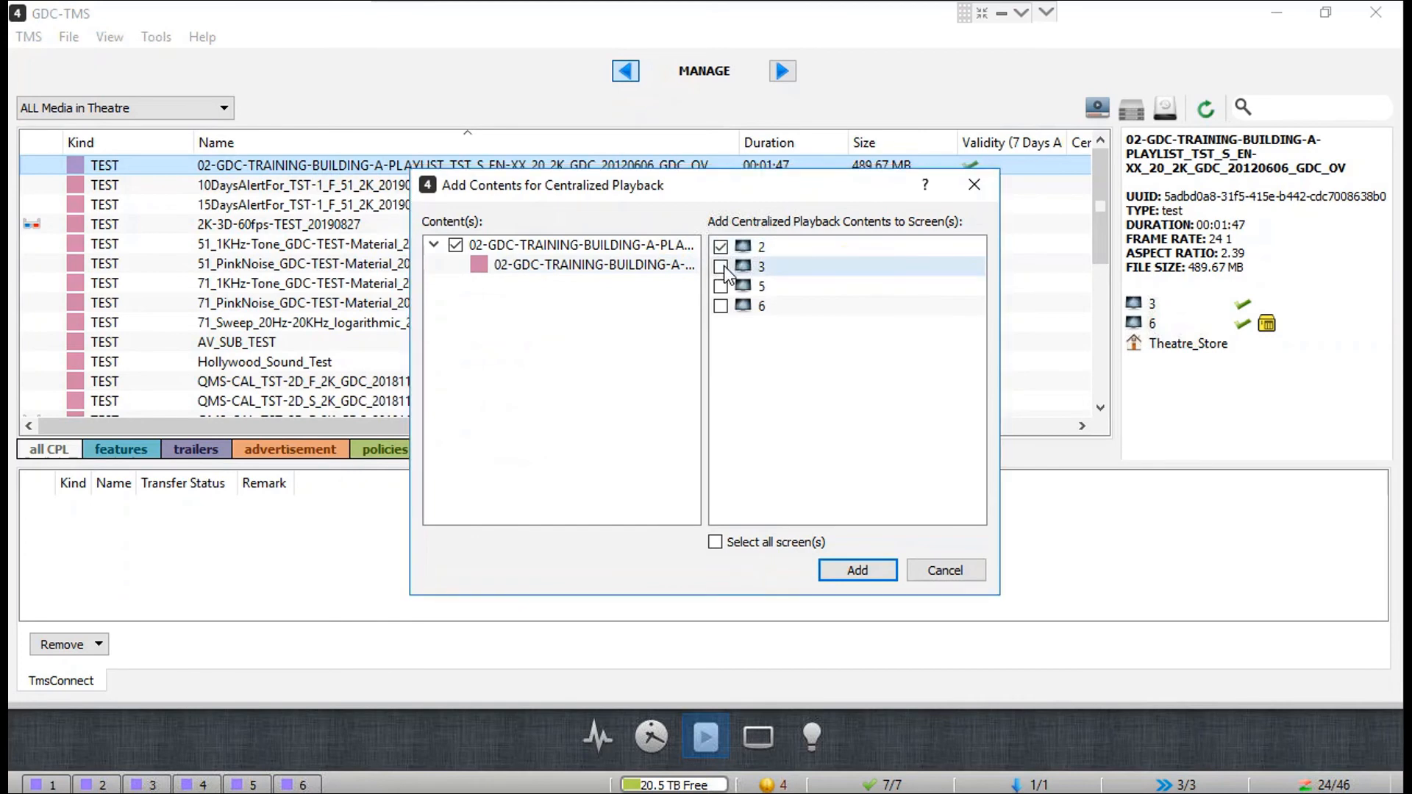
click(722, 266)
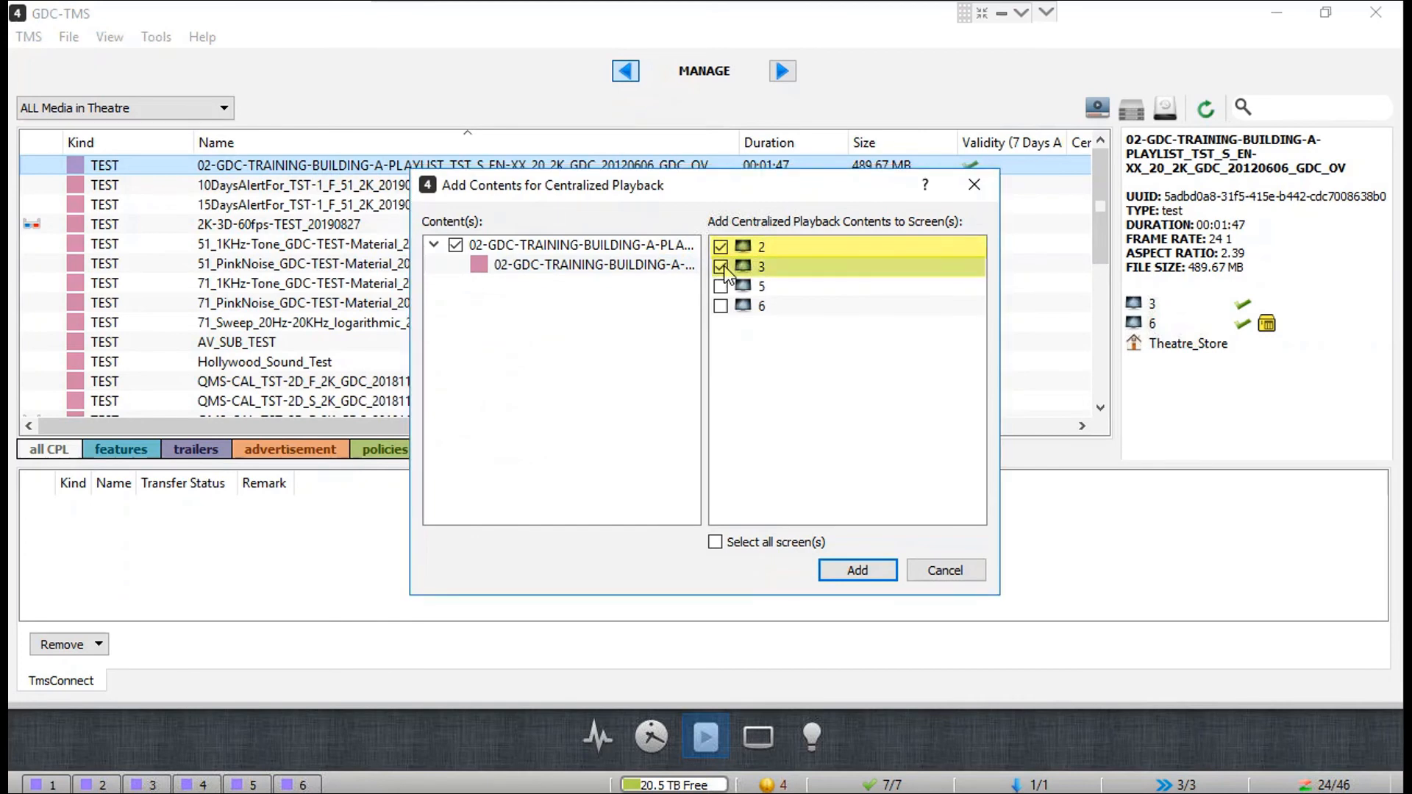
click(871, 565)
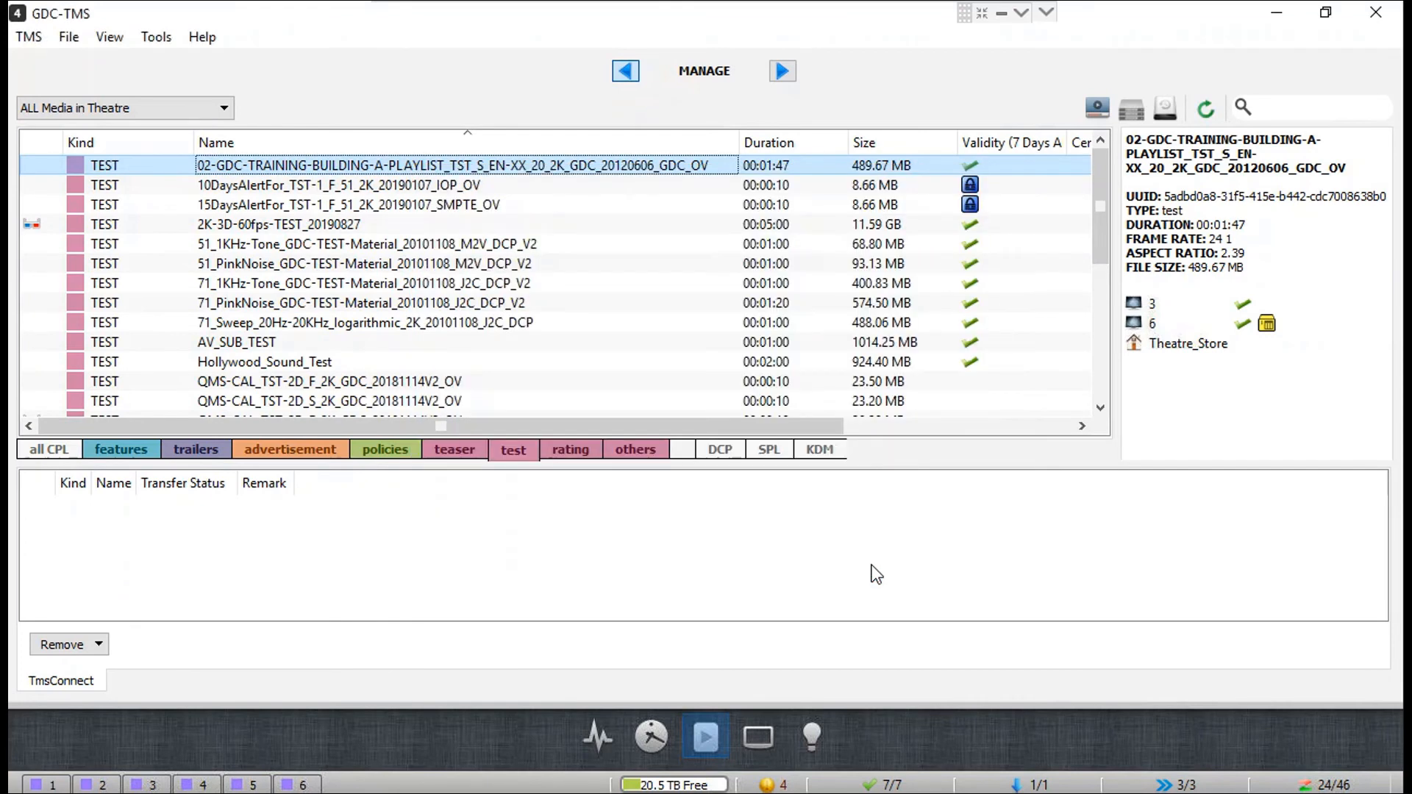
Step: Check caching progress, inspect the training clip in the Stream Library, and view Transfer Display
click(1215, 785)
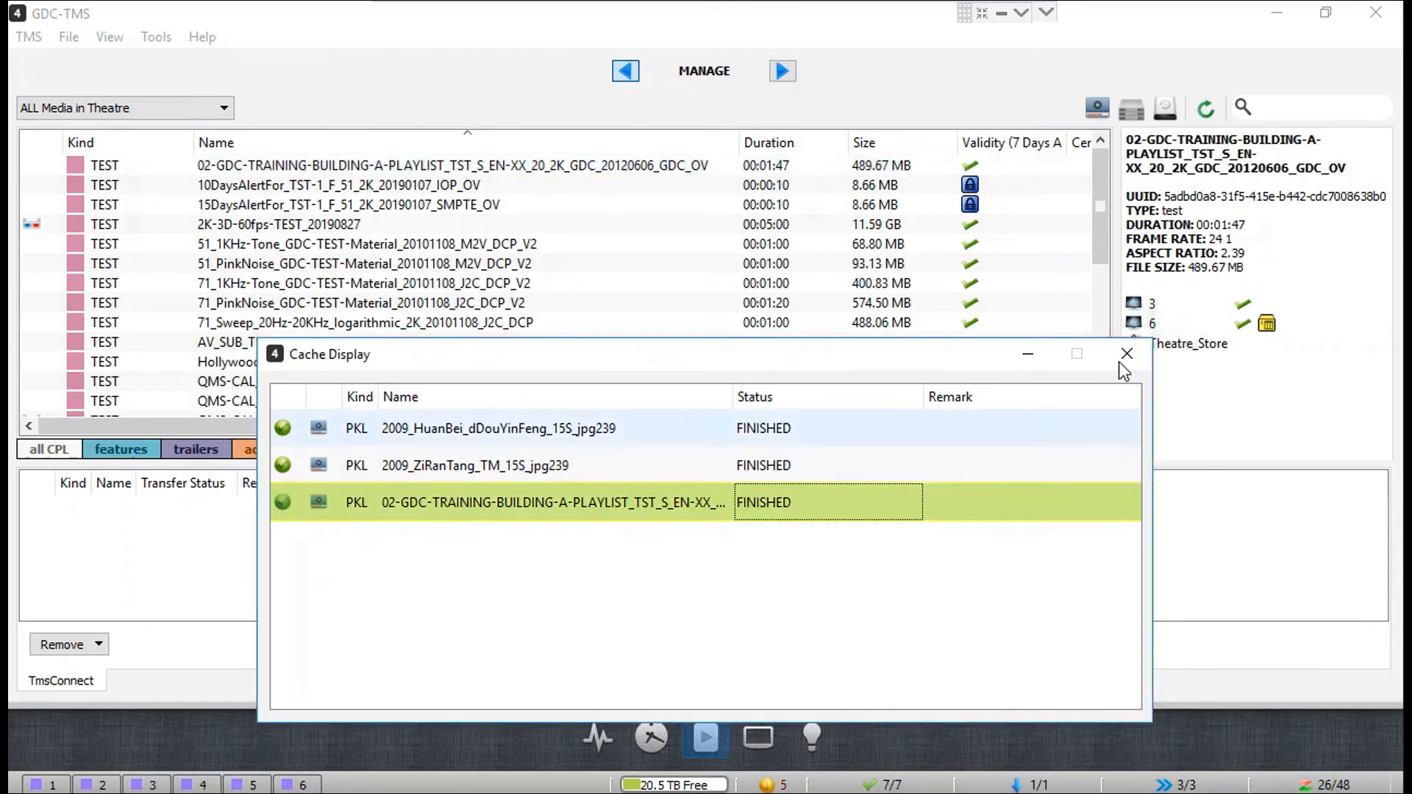
click(1140, 354)
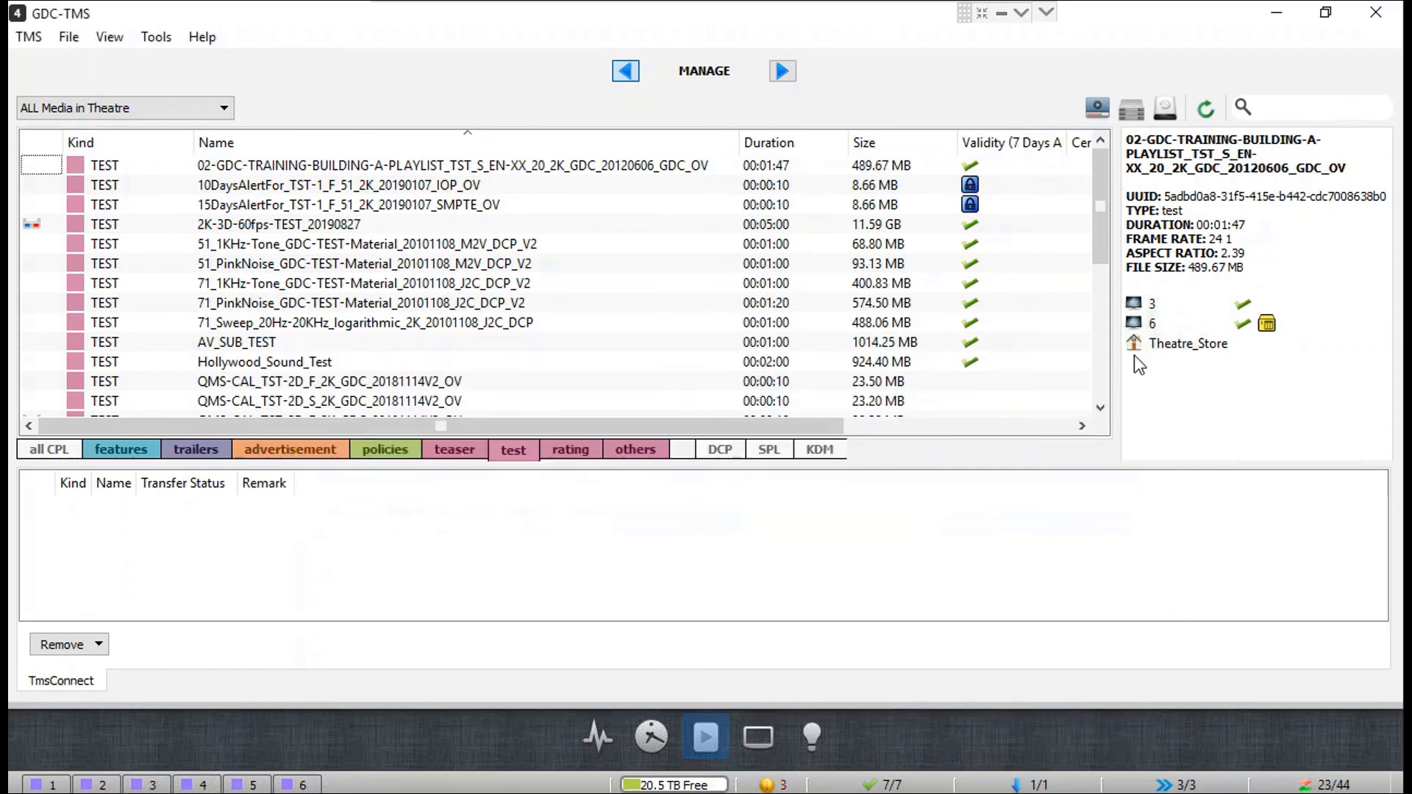
click(1098, 108)
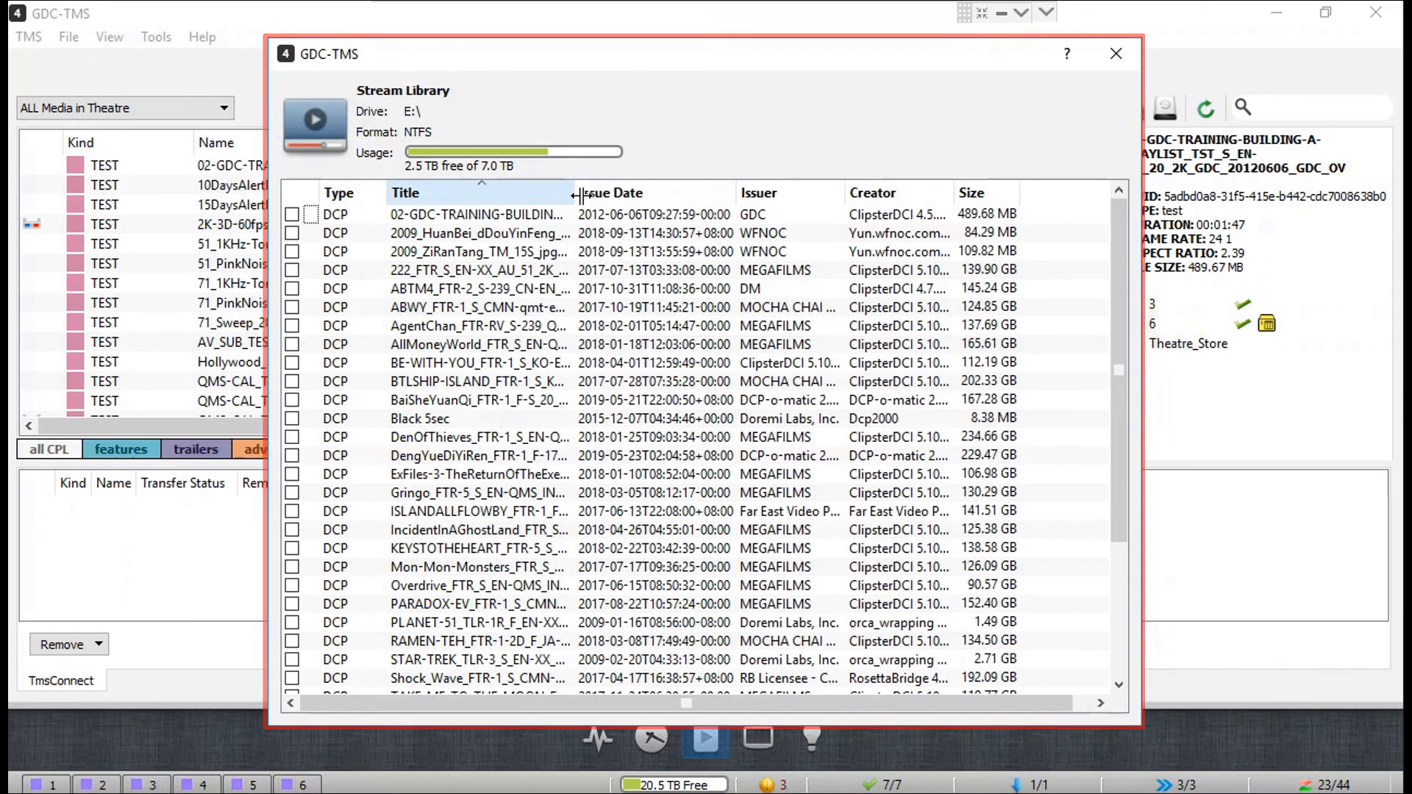
click(498, 215)
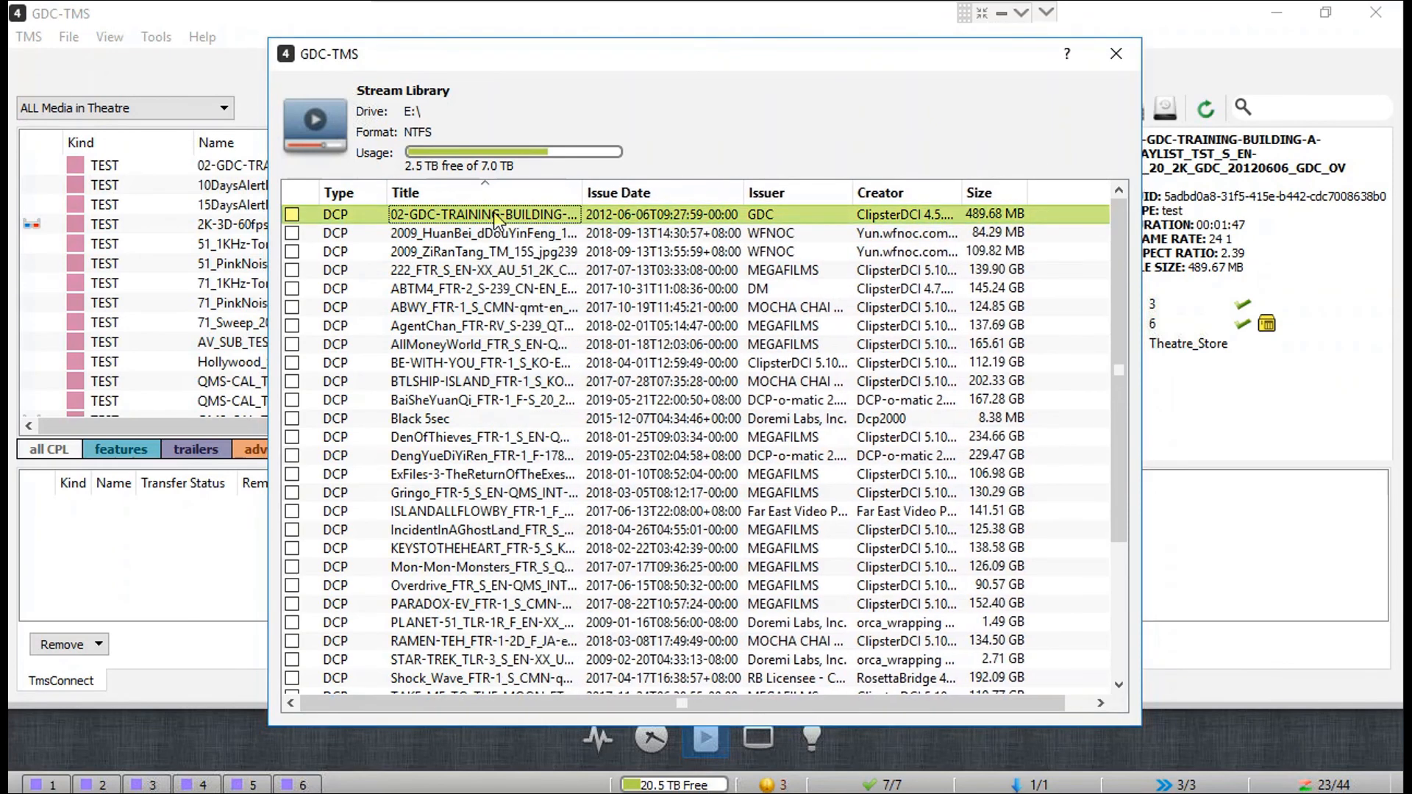
right_click(495, 214)
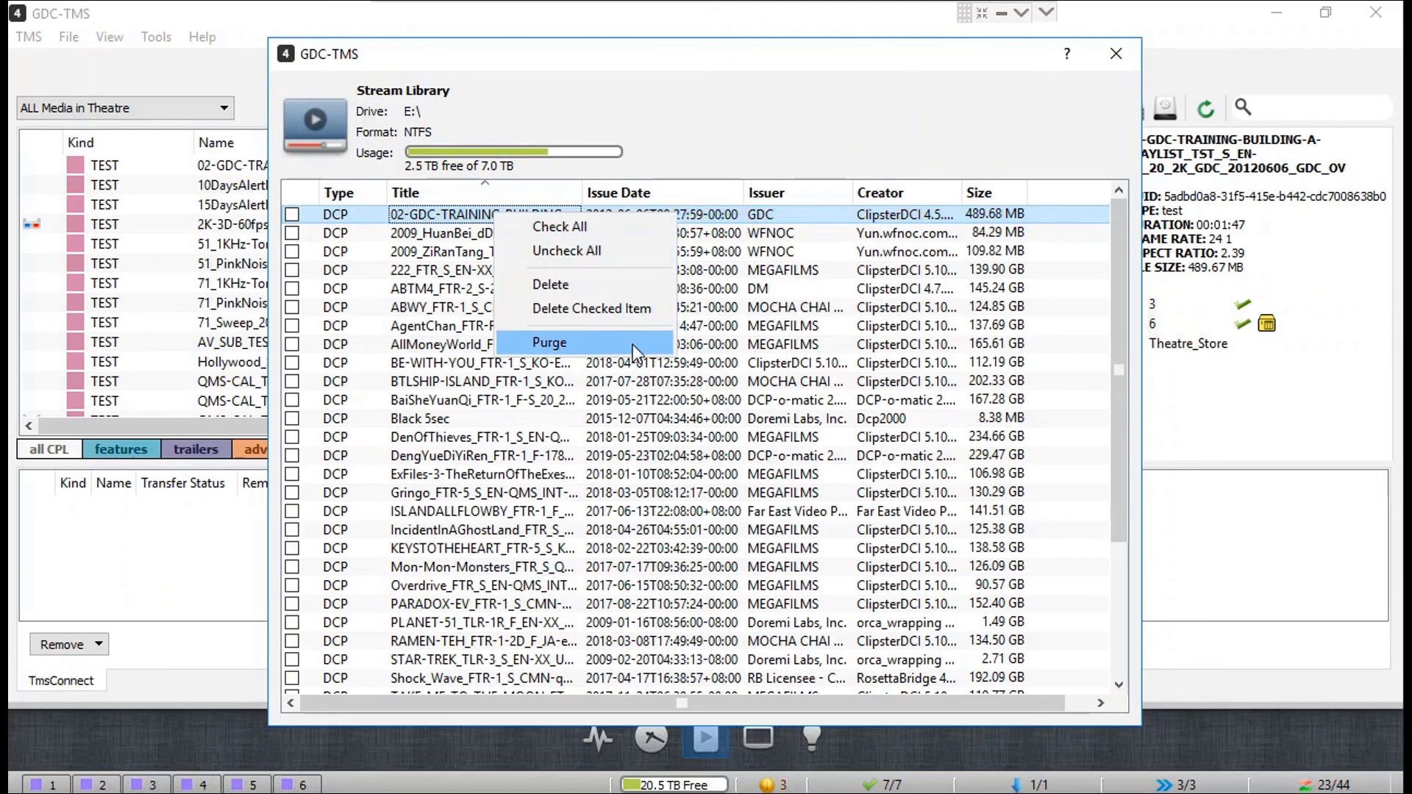
click(730, 157)
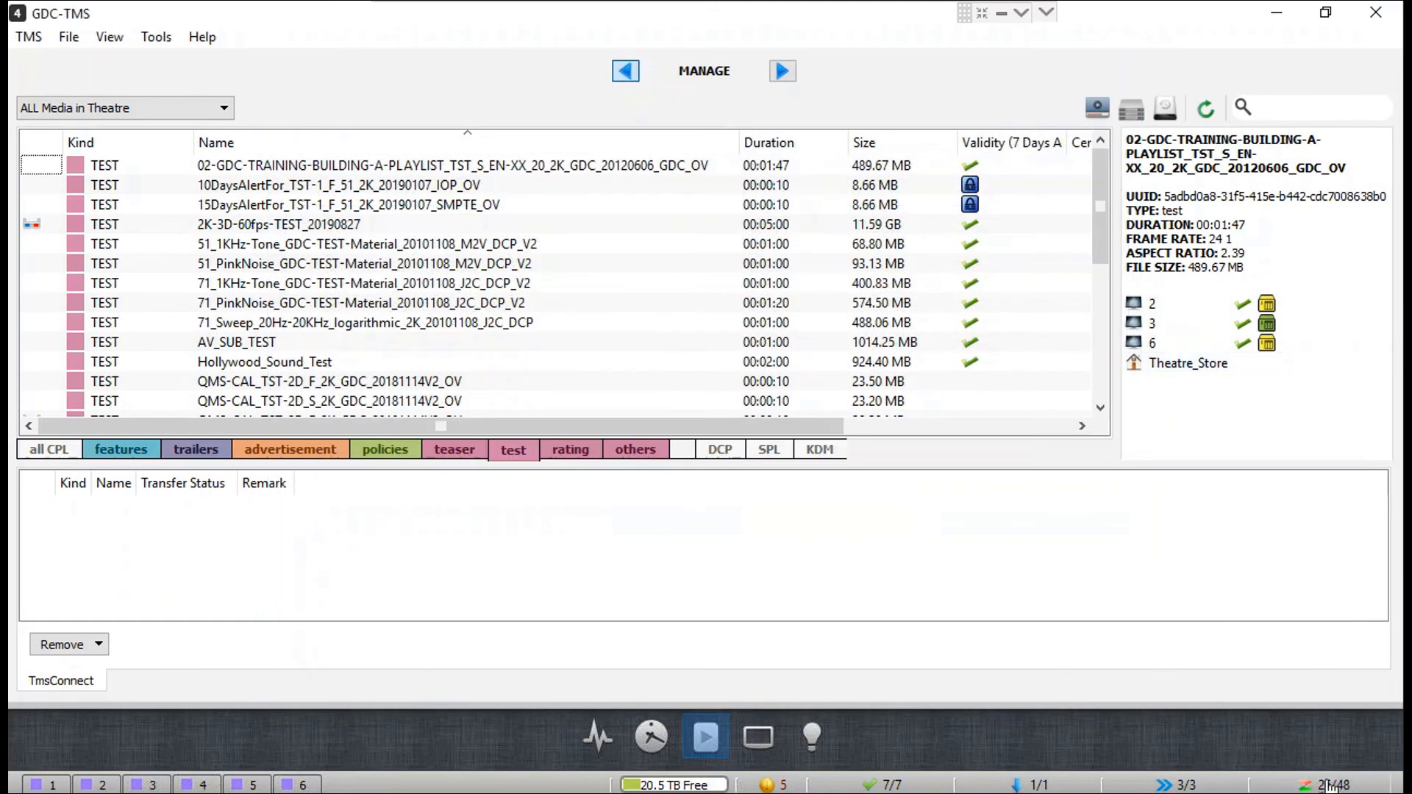
click(1330, 786)
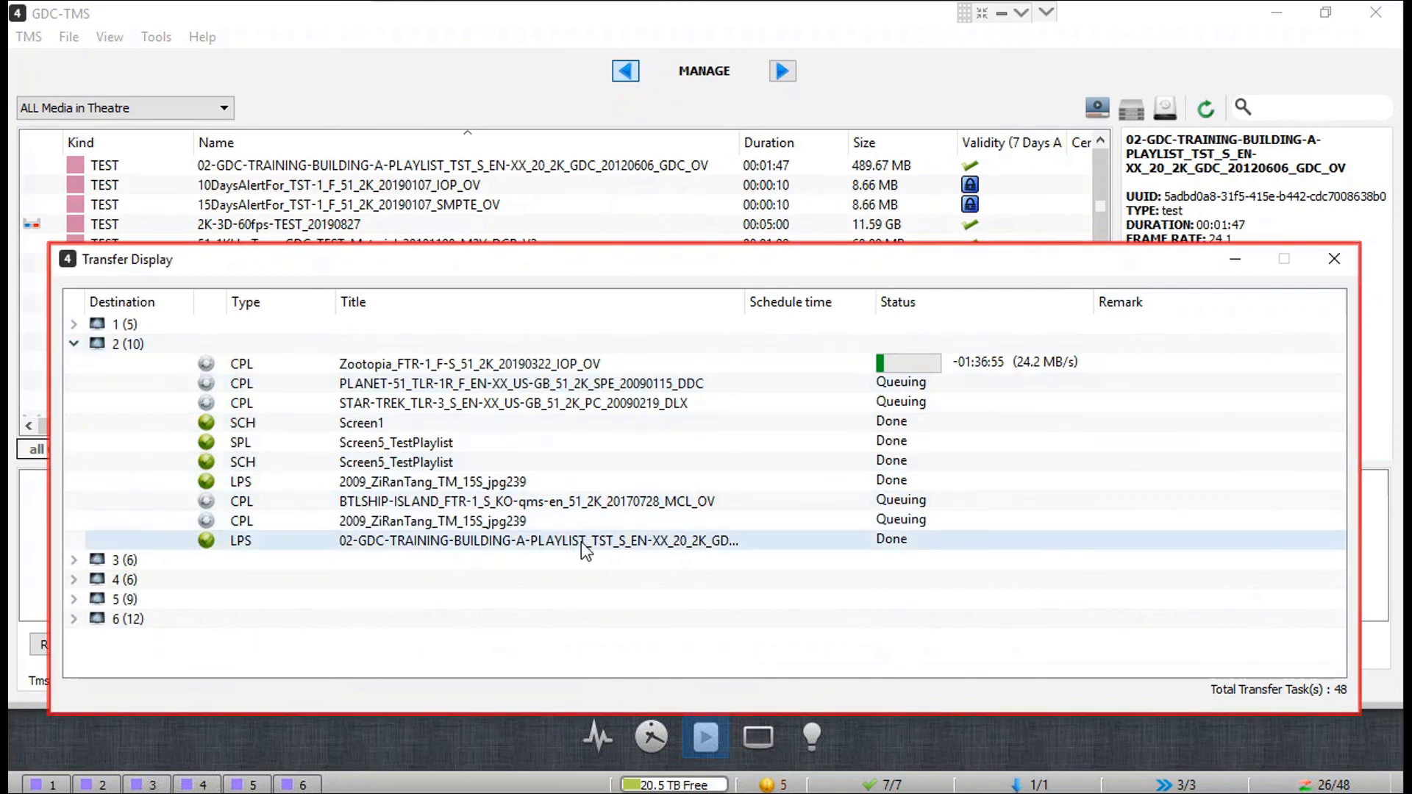
Step: Verify screen 3's transfer tasks in Transfer Display, then close the list
click(73, 344)
click(74, 363)
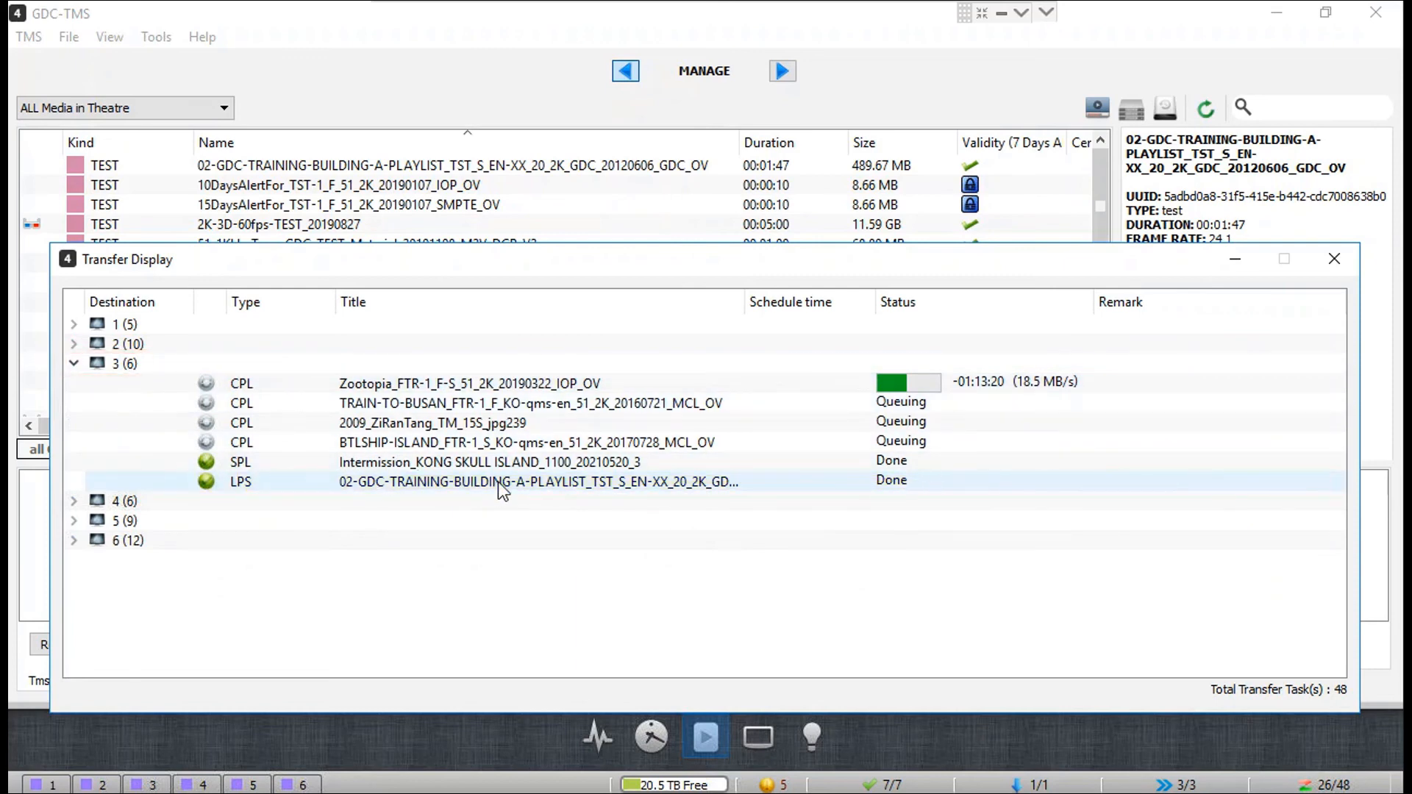
click(1334, 259)
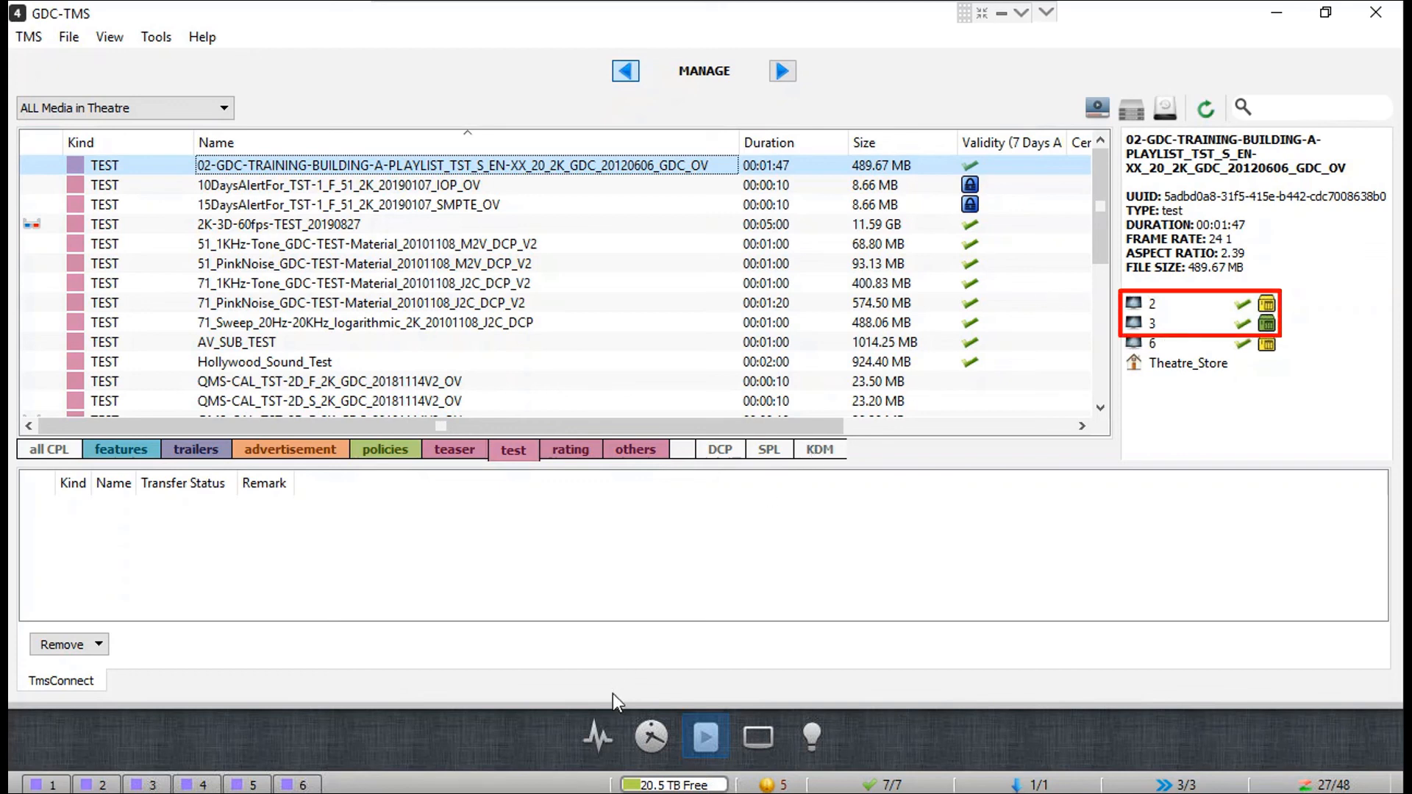
Step: From the monitor view, open screen 3's server Web GUI
click(603, 732)
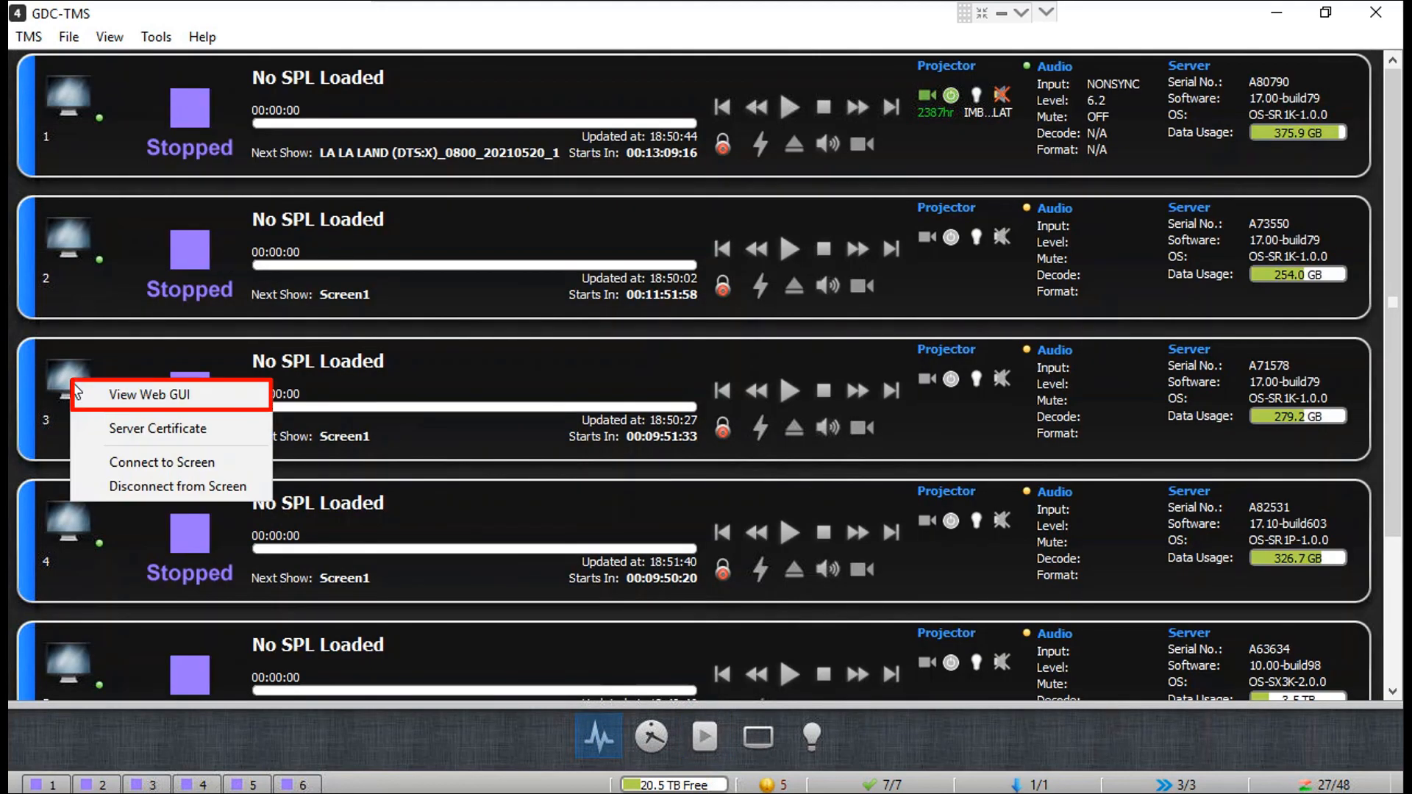
right_click(69, 381)
click(123, 397)
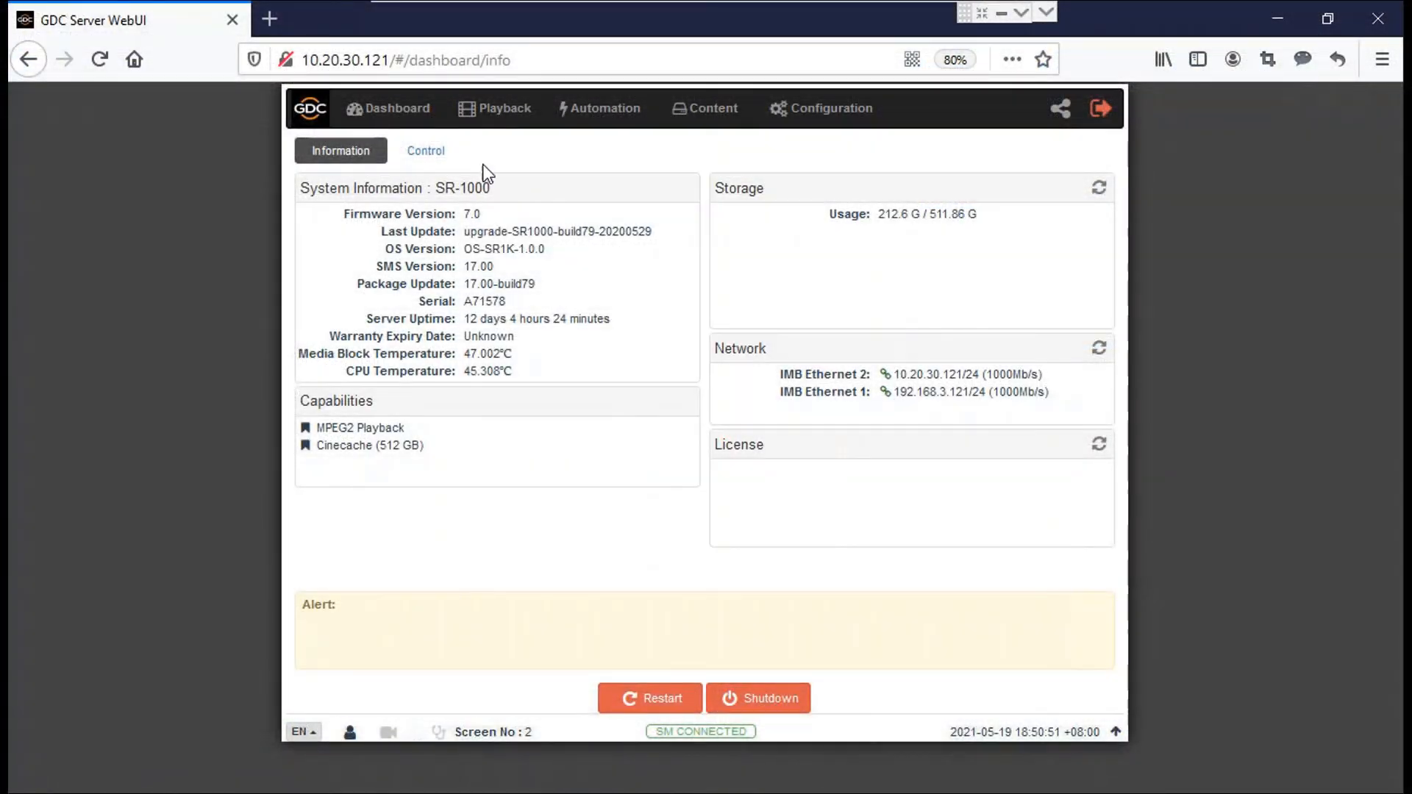
Step: In the playlist editor, drag the training clip from TEST into Test_SPL
click(527, 110)
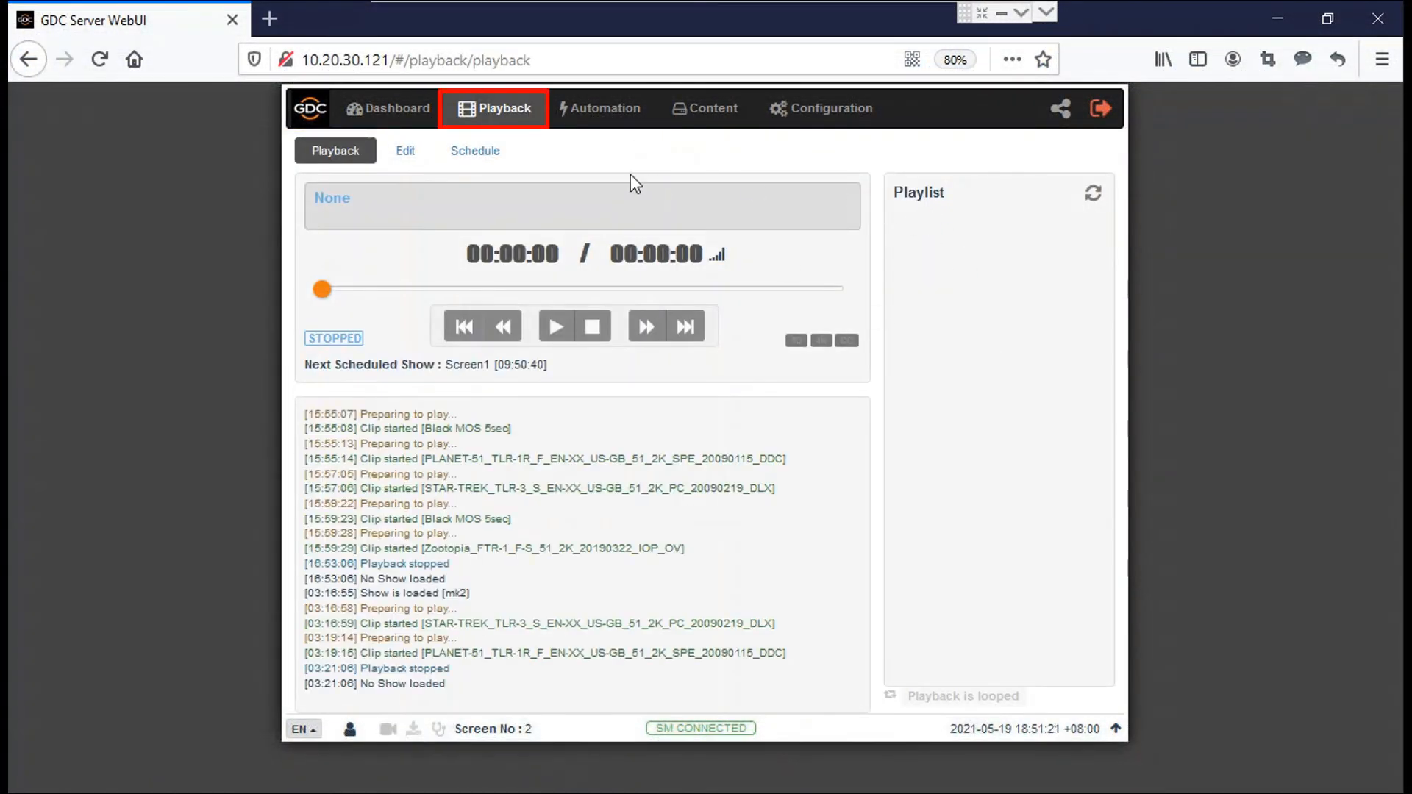
click(406, 151)
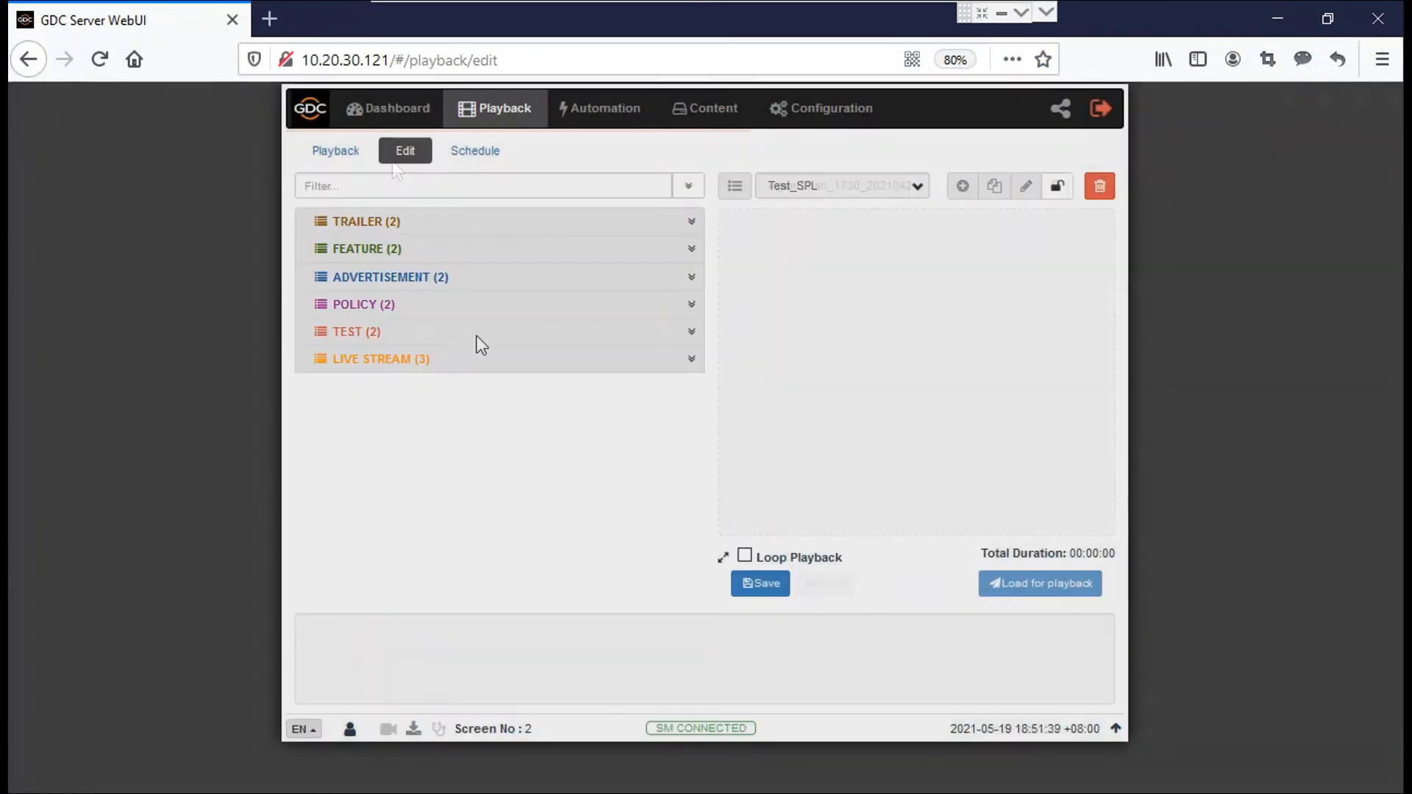
click(478, 335)
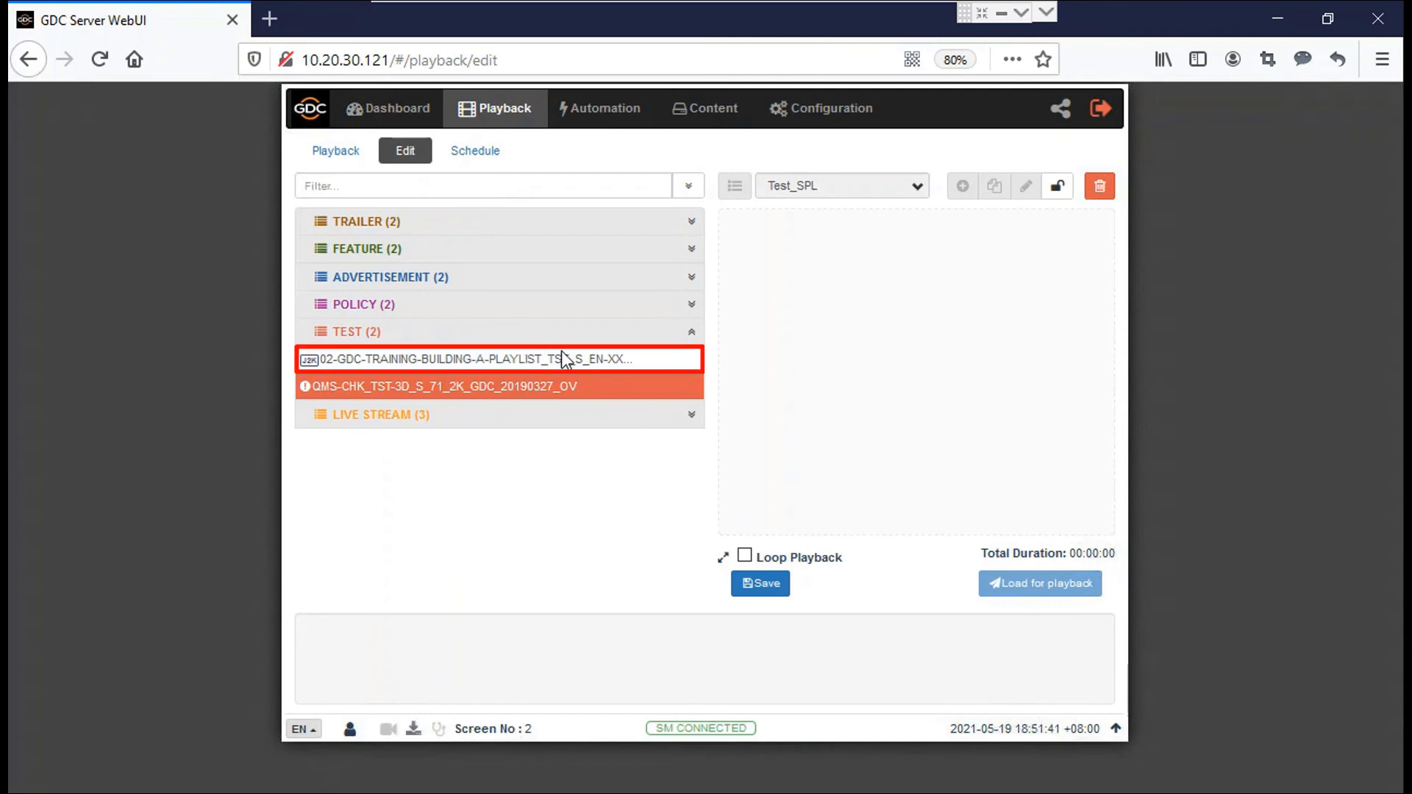
drag(572, 359, 852, 267)
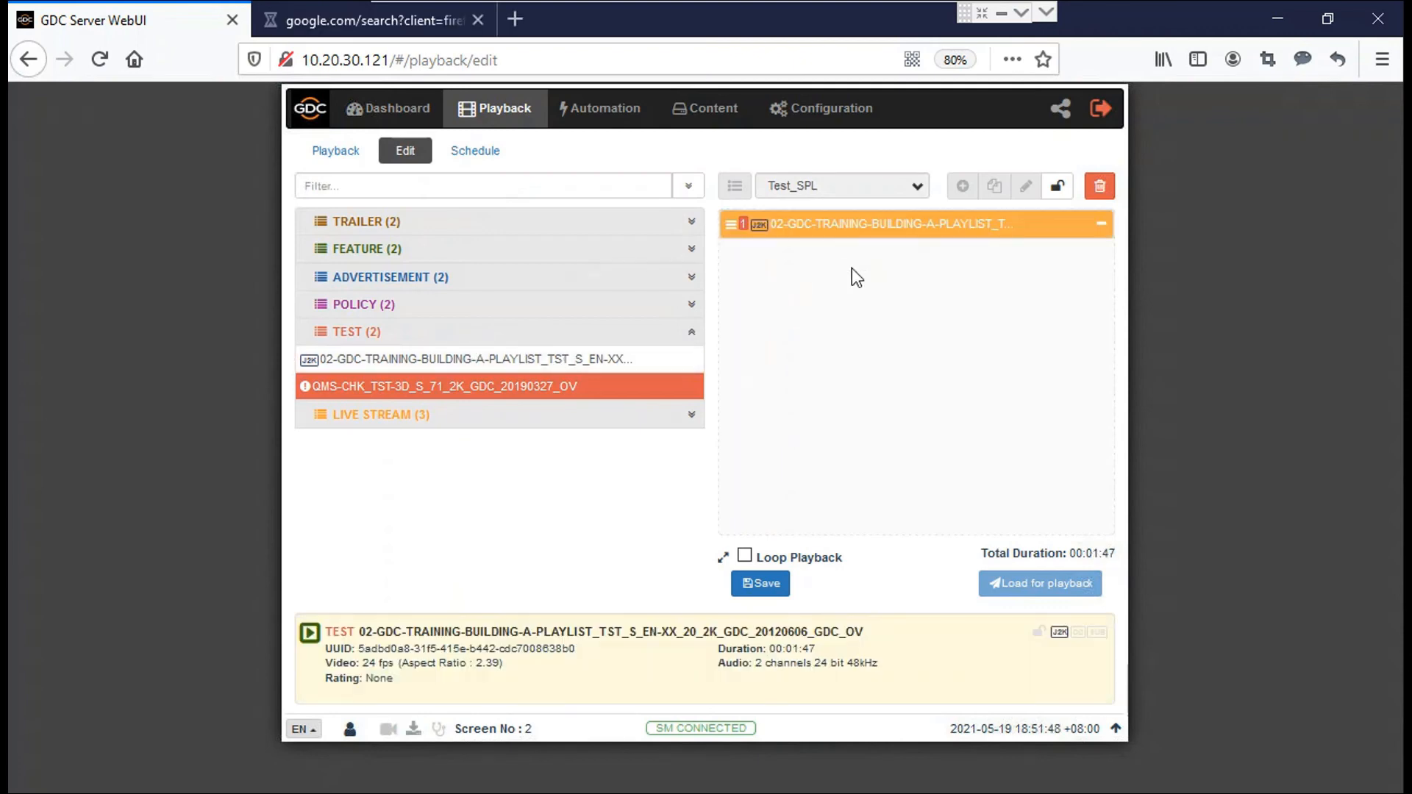
Step: Save Test_SPL, load it for playback and start playing
click(761, 584)
click(1026, 588)
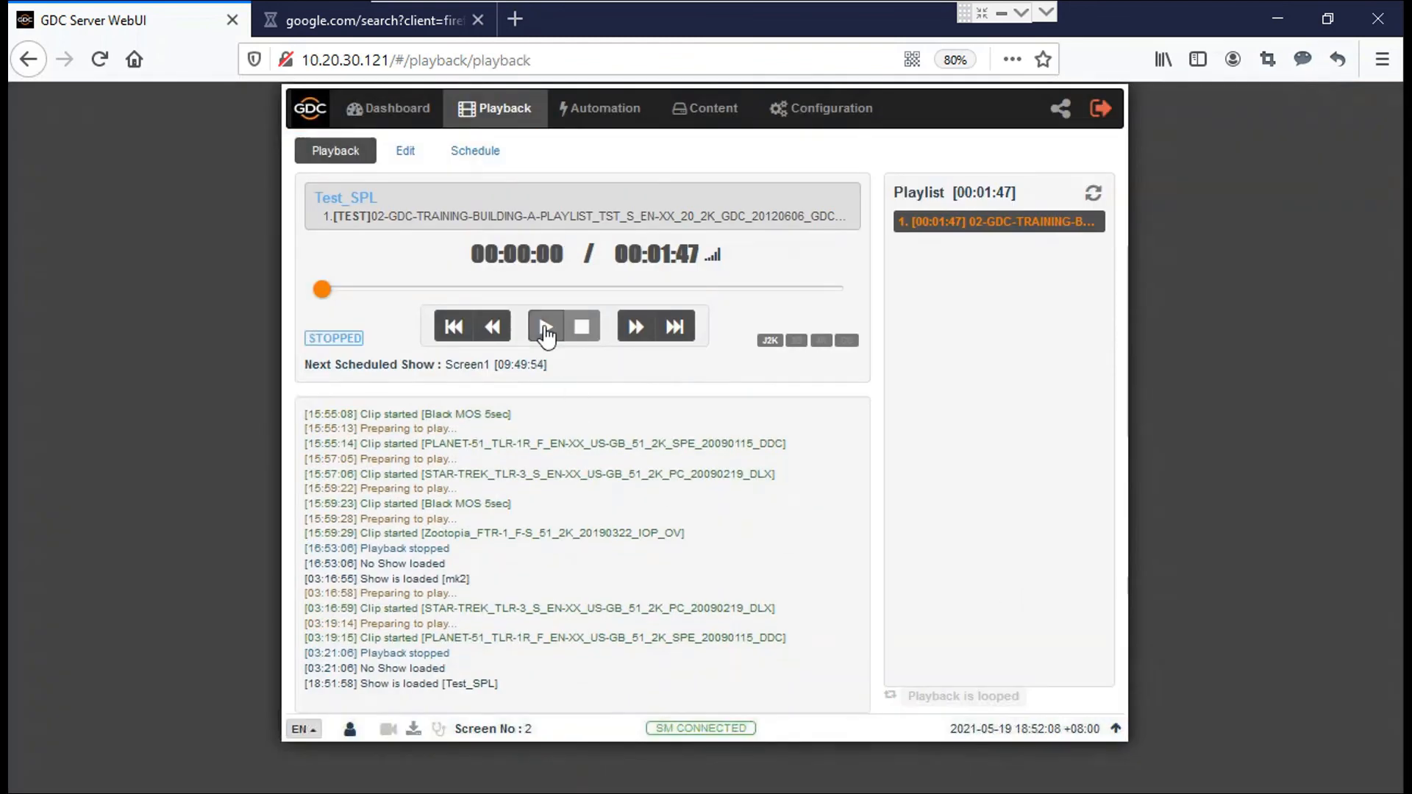
click(544, 325)
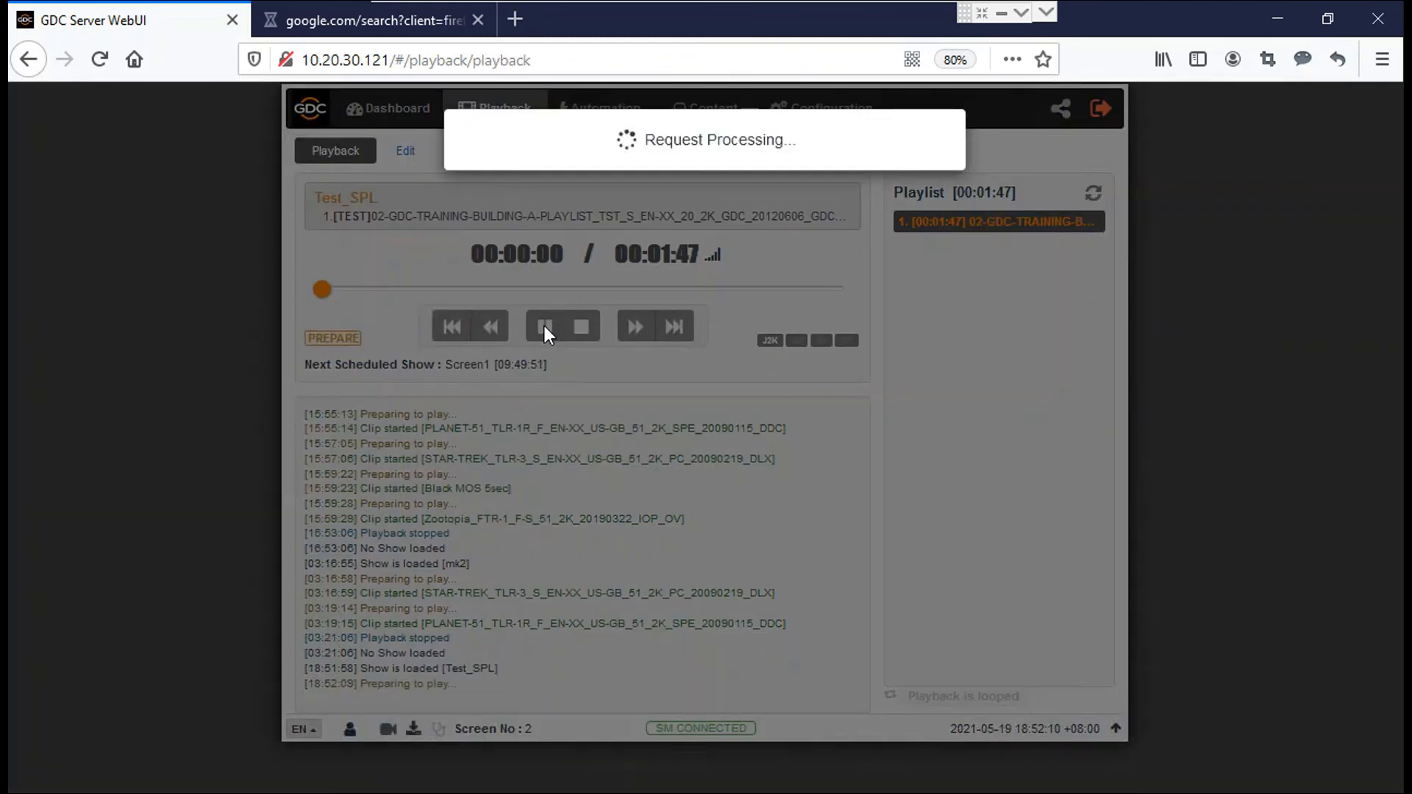
Step: Minimize the browser to see screen 3 playing Test_SPL in GDC-TMS
click(1277, 18)
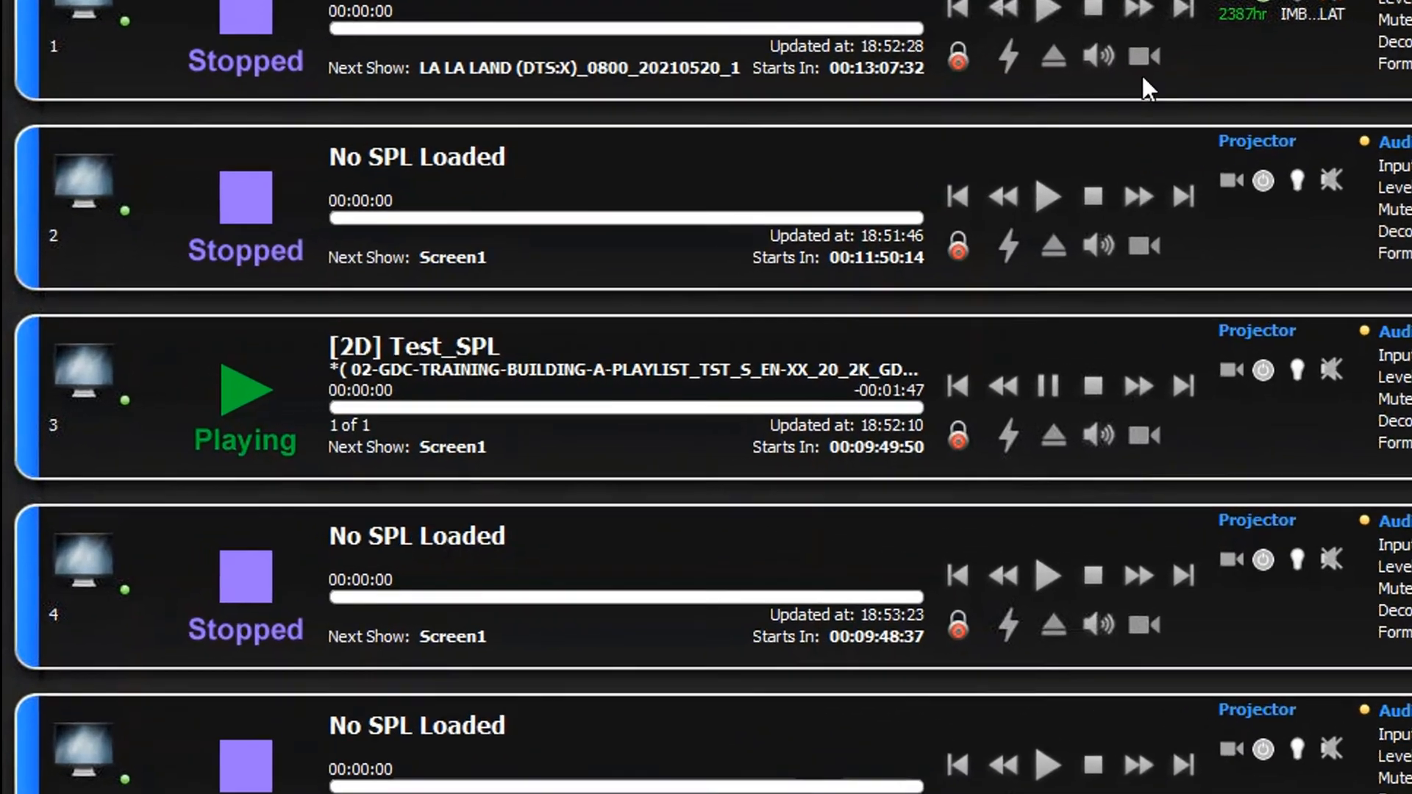